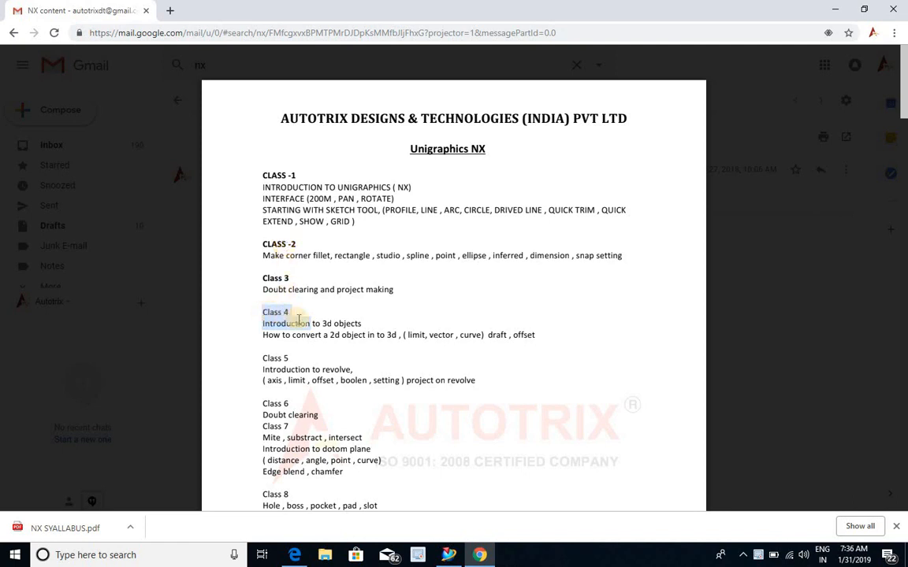
- Switch to NX and create a new millimetre Model part named "intro to 3d"
{"action": "left_click_drag", "start_coordinate": [299, 318], "coordinate": [323, 323]}
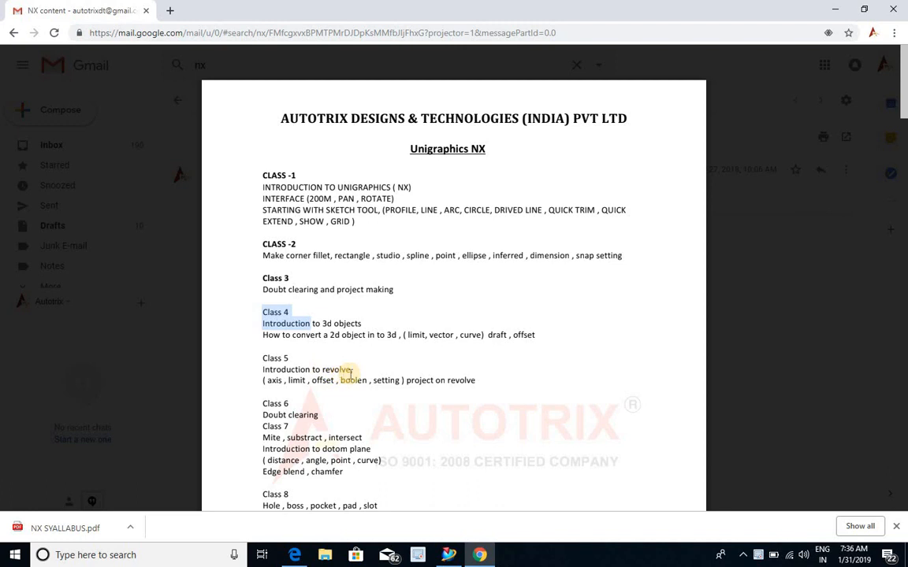
{"action": "left_click", "coordinate": [450, 555]}
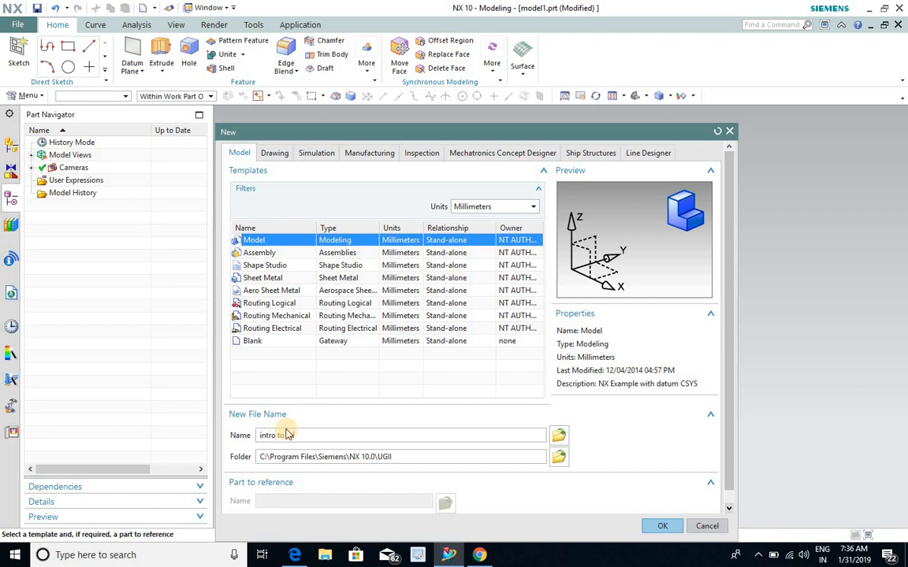
{"action": "type", "text": "3d"}
{"action": "left_click", "coordinate": [660, 525]}
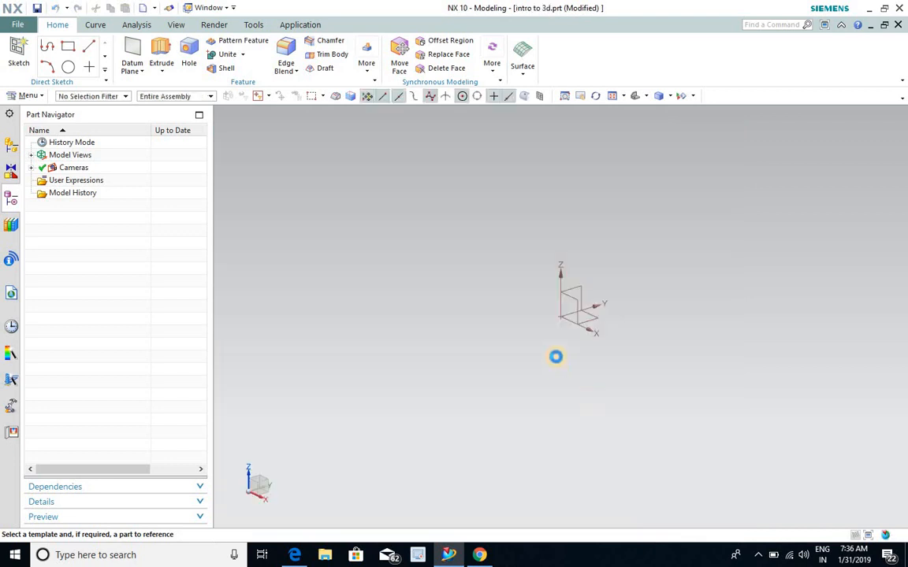
- Create a sketch on the YZ plane of the datum coordinate system
{"action": "left_click", "coordinate": [18, 52]}
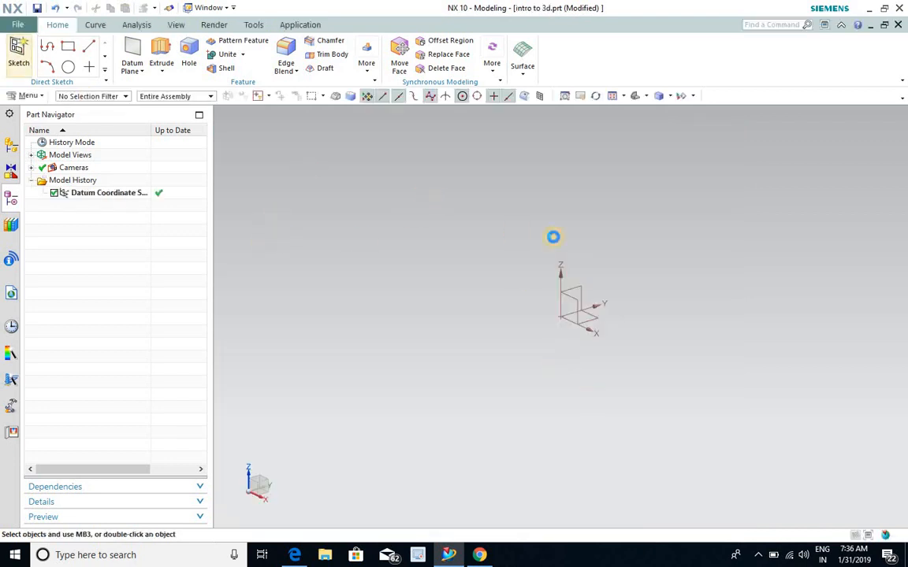
{"action": "left_click", "coordinate": [583, 286]}
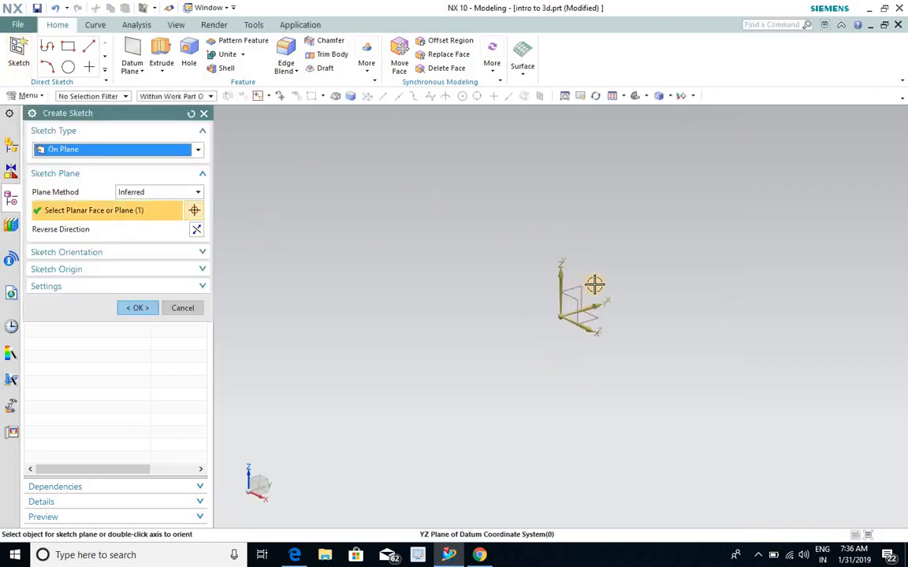
{"action": "scroll", "coordinate": [587, 288], "scroll_direction": "up", "scroll_amount": 2}
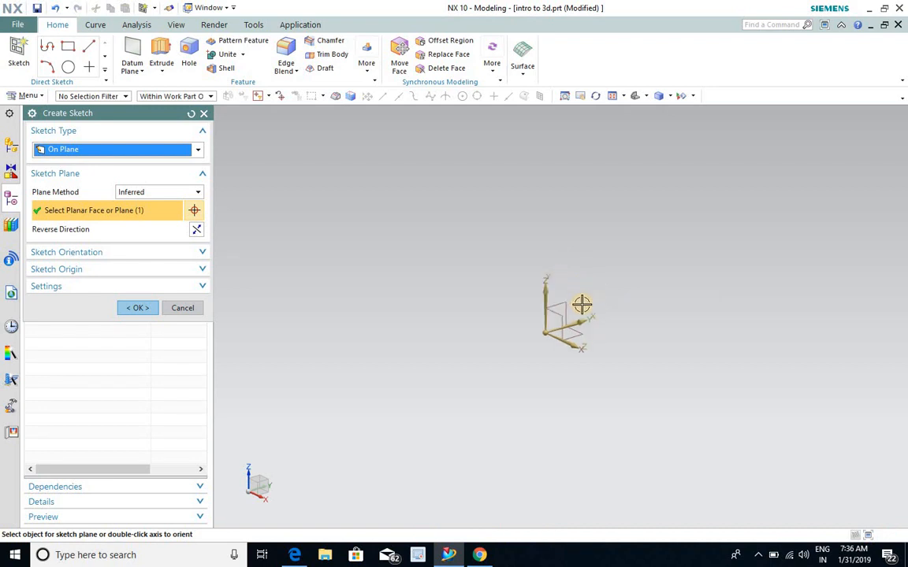
{"action": "left_click", "coordinate": [145, 312]}
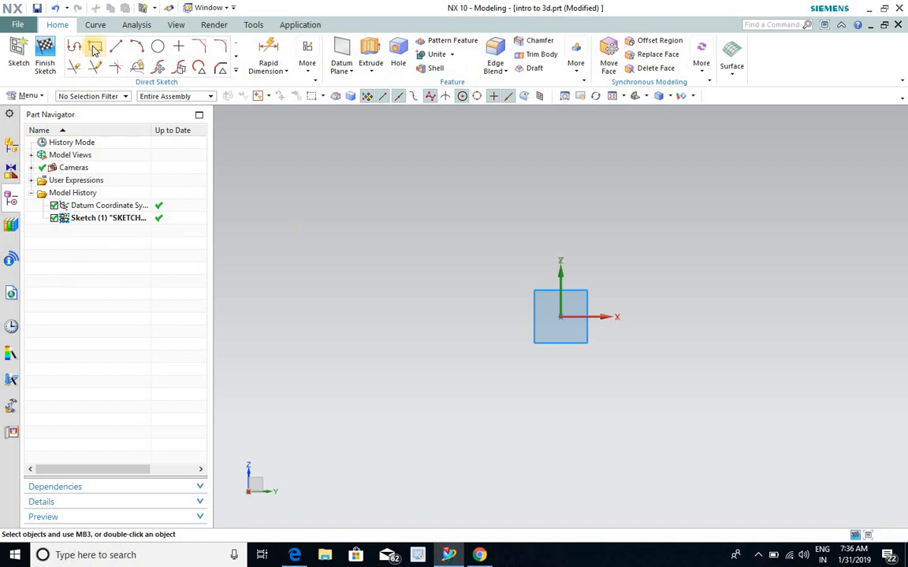
- Sketch a rectangle about 46 mm wide and 27 mm high with its lower edge on the horizontal axis, and finish the sketch
{"action": "left_click", "coordinate": [94, 51]}
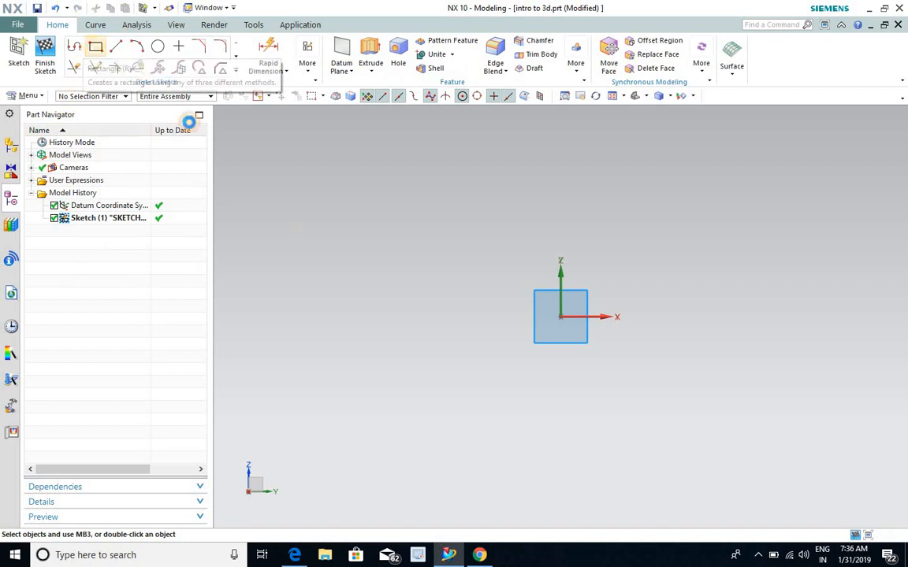
{"action": "left_click", "coordinate": [456, 220]}
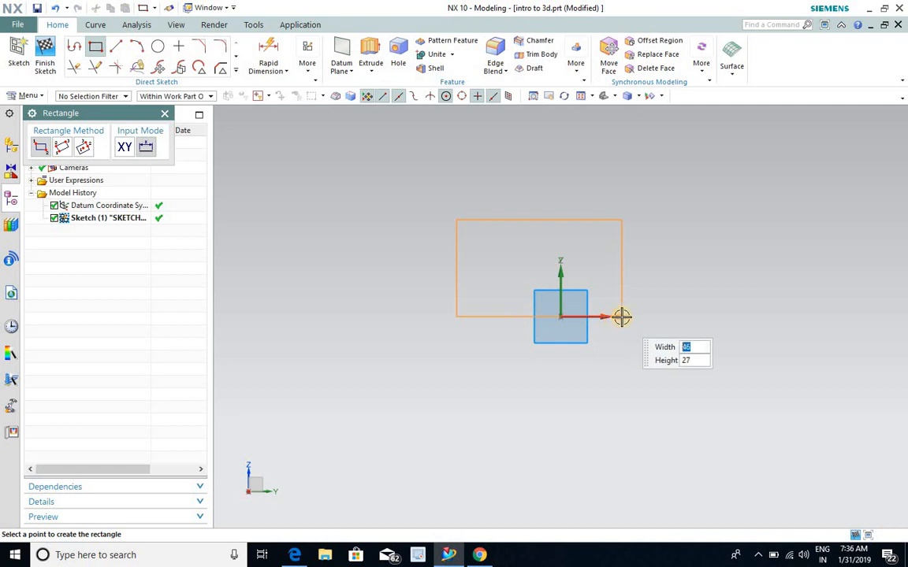
{"action": "left_click", "coordinate": [621, 316]}
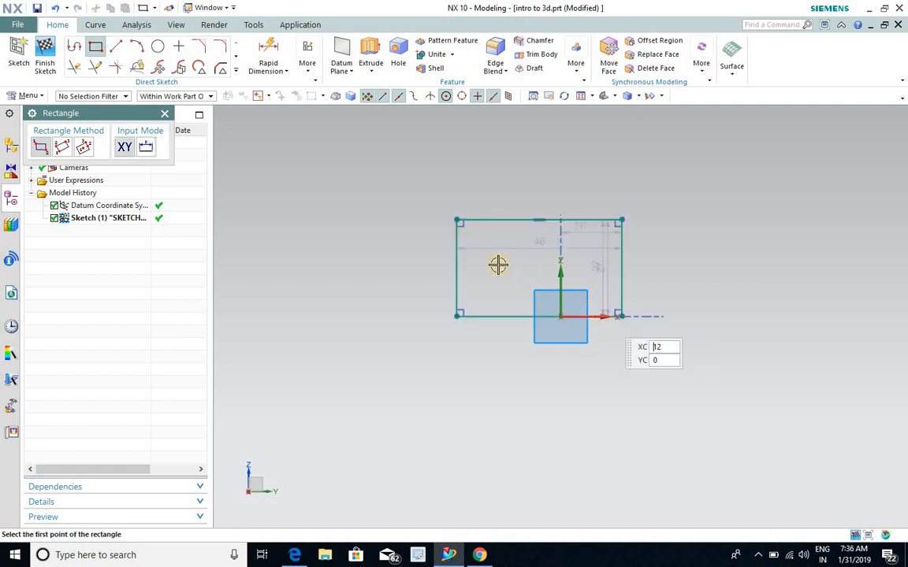
{"action": "mouse_move", "coordinate": [444, 223]}
{"action": "middle_mouse_down"}
{"action": "mouse_move", "coordinate": [466, 246]}
{"action": "mouse_move", "coordinate": [529, 229]}
{"action": "mouse_move", "coordinate": [499, 269]}
{"action": "mouse_move", "coordinate": [577, 265]}
{"action": "mouse_move", "coordinate": [548, 286]}
{"action": "mouse_move", "coordinate": [496, 273]}
{"action": "mouse_move", "coordinate": [461, 297]}
{"action": "mouse_move", "coordinate": [509, 307]}
{"action": "middle_mouse_up"}
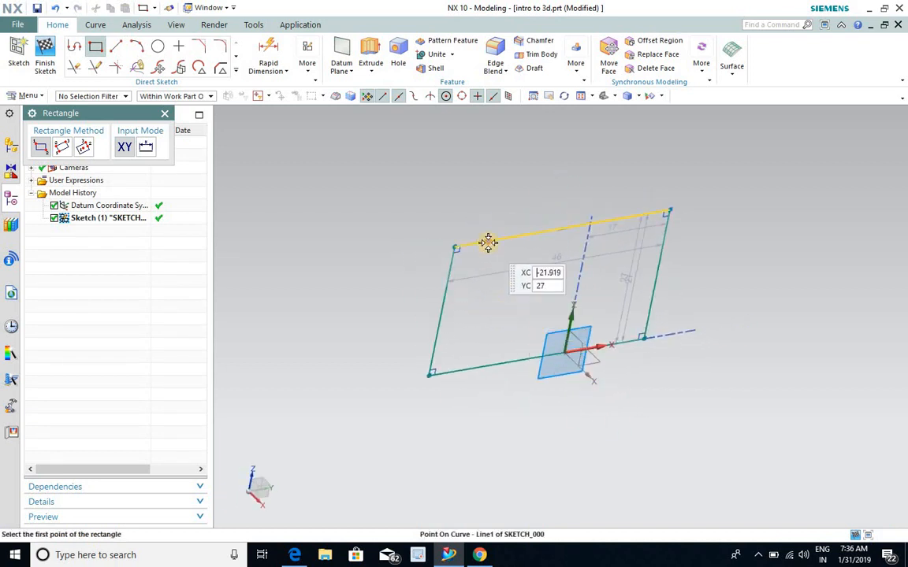
{"action": "scroll", "coordinate": [488, 243], "scroll_direction": "up", "scroll_amount": 2}
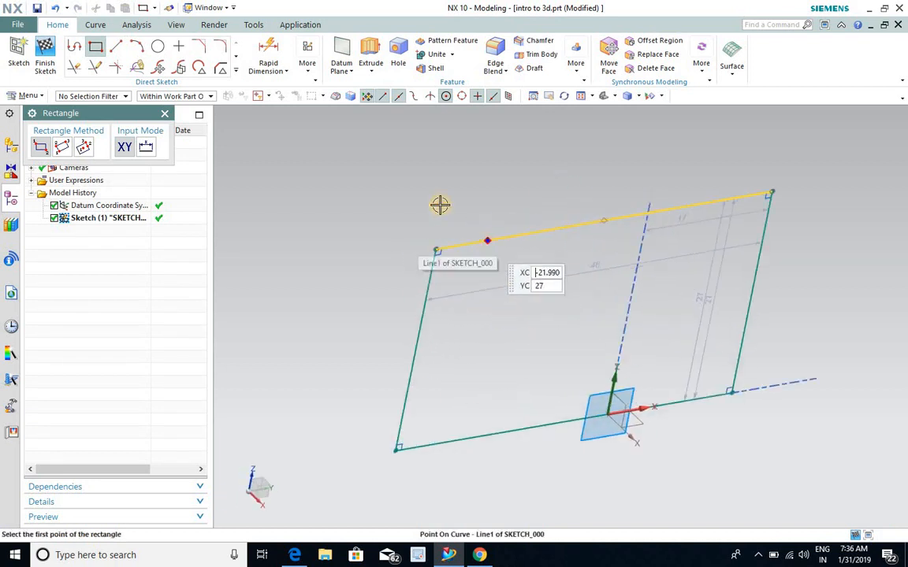
{"action": "left_click", "coordinate": [45, 66]}
- Start an Extrude of the rectangle sketch and set its end distance to 21 mm
{"action": "mouse_move", "coordinate": [478, 229]}
{"action": "middle_mouse_down"}
{"action": "mouse_move", "coordinate": [490, 249]}
{"action": "mouse_move", "coordinate": [582, 245]}
{"action": "mouse_move", "coordinate": [460, 239]}
{"action": "mouse_move", "coordinate": [515, 314]}
{"action": "mouse_move", "coordinate": [500, 350]}
{"action": "mouse_move", "coordinate": [489, 331]}
{"action": "middle_mouse_up"}
{"action": "left_click", "coordinate": [159, 52]}
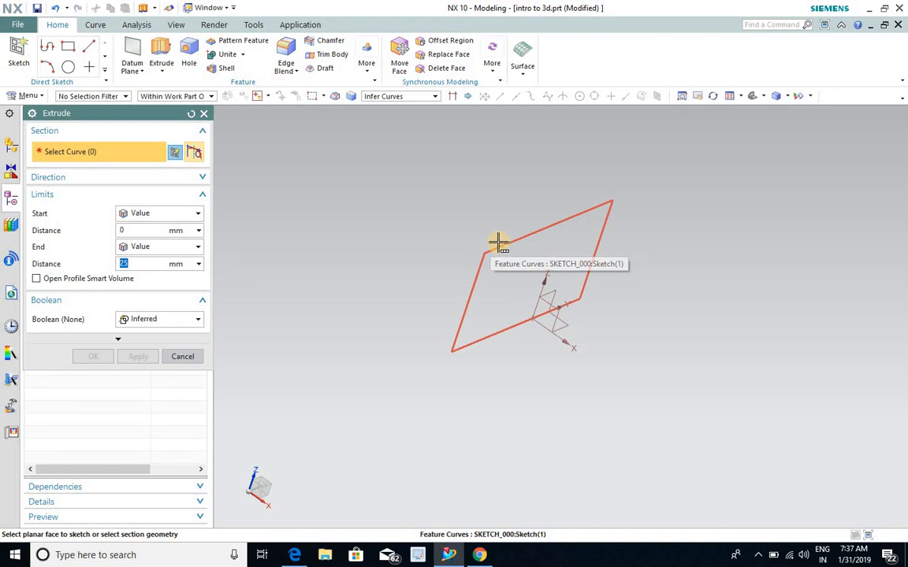
{"action": "left_click_drag", "start_coordinate": [81, 112], "coordinate": [705, 146]}
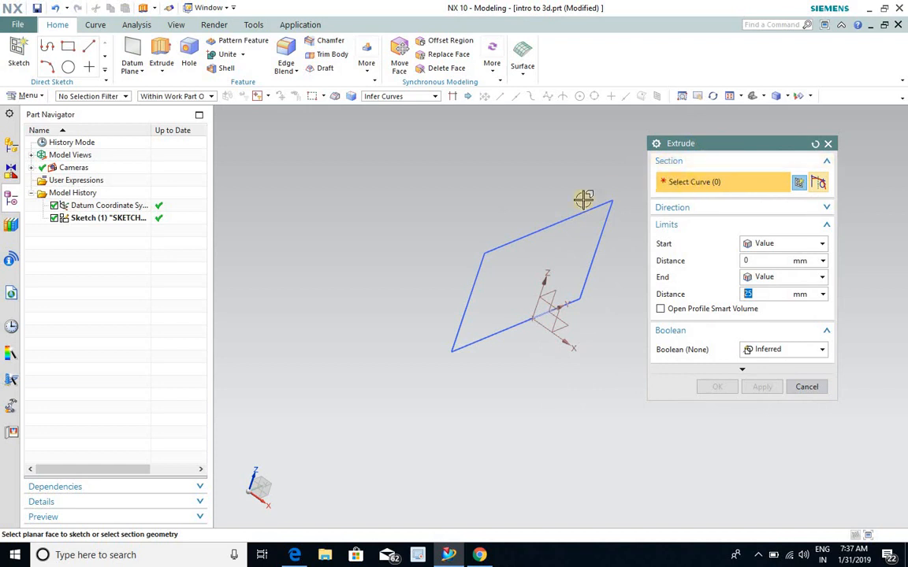
{"action": "left_click", "coordinate": [557, 222]}
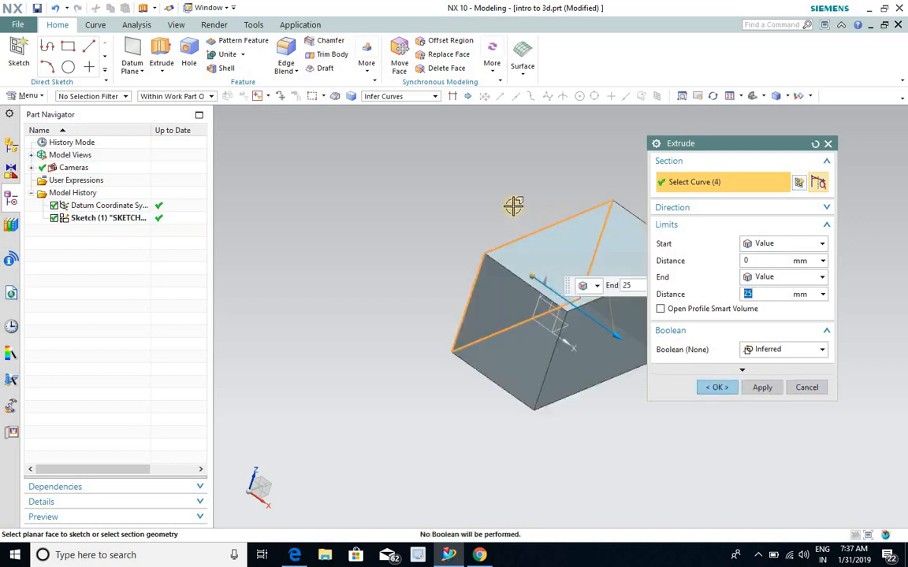
{"action": "middle_click_drag", "start_coordinate": [349, 203], "coordinate": [545, 353]}
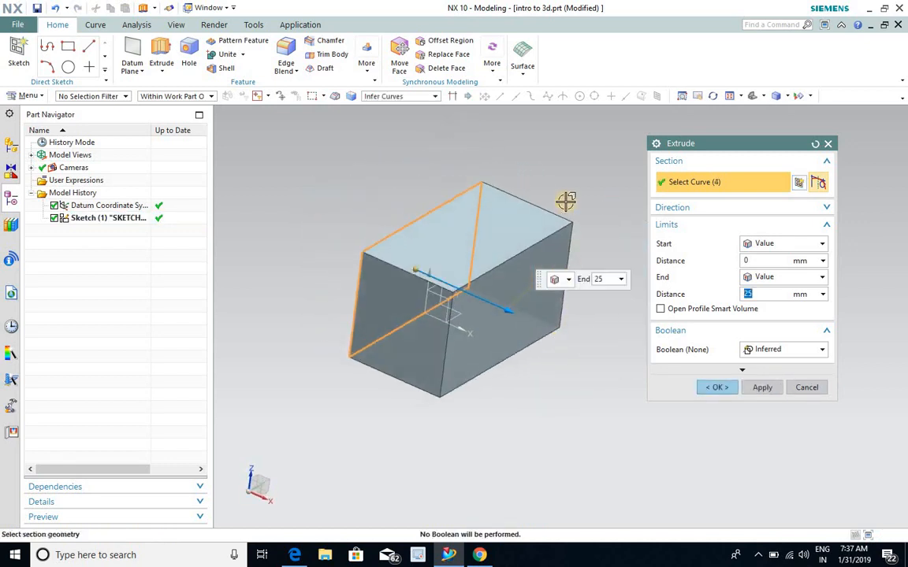
{"action": "scroll", "coordinate": [565, 202], "scroll_direction": "up", "scroll_amount": 2}
{"action": "scroll", "coordinate": [533, 213], "scroll_direction": "down", "scroll_amount": 2}
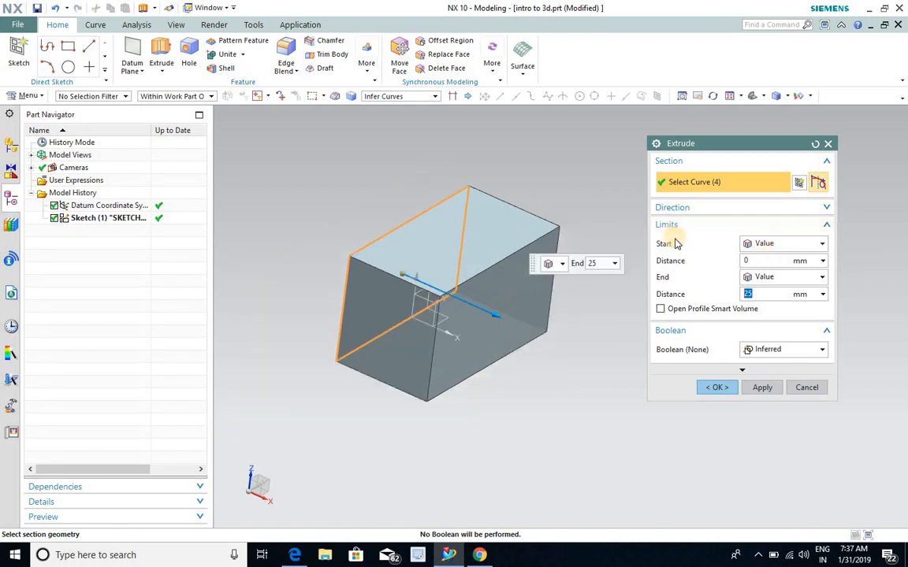
{"action": "left_click", "coordinate": [705, 209]}
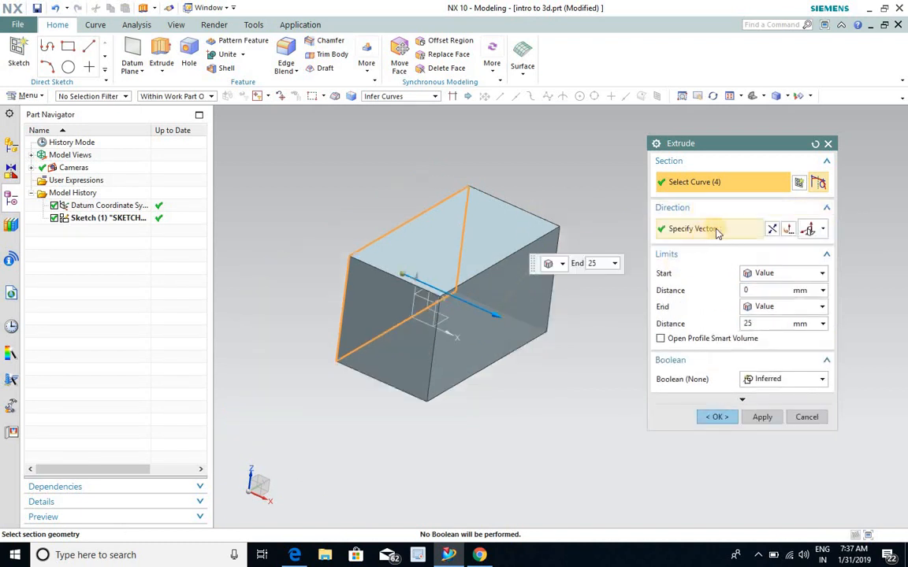
{"action": "scroll", "coordinate": [464, 315], "scroll_direction": "up", "scroll_amount": 2}
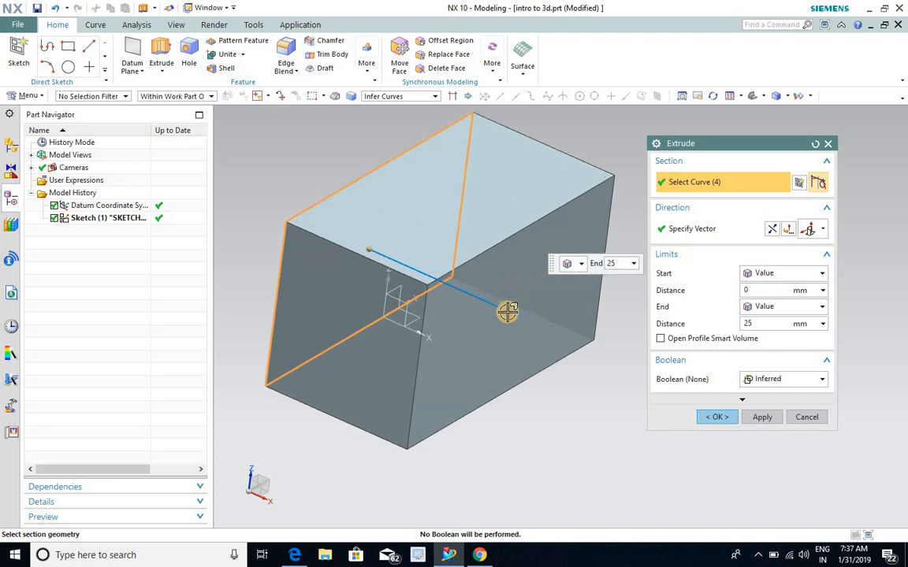
{"action": "left_click_drag", "start_coordinate": [510, 313], "coordinate": [490, 298]}
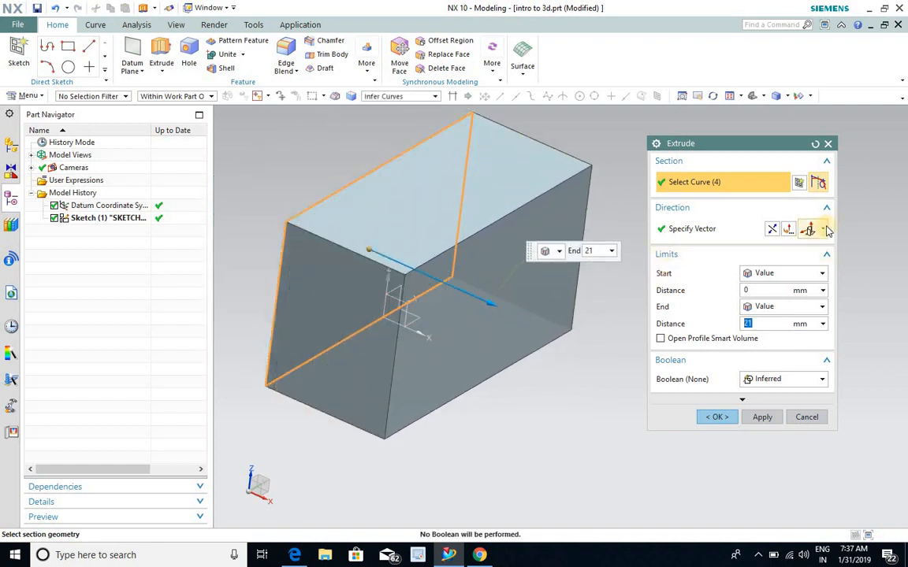
- Set the extrusion's direction vector to XC
{"action": "left_click", "coordinate": [827, 229]}
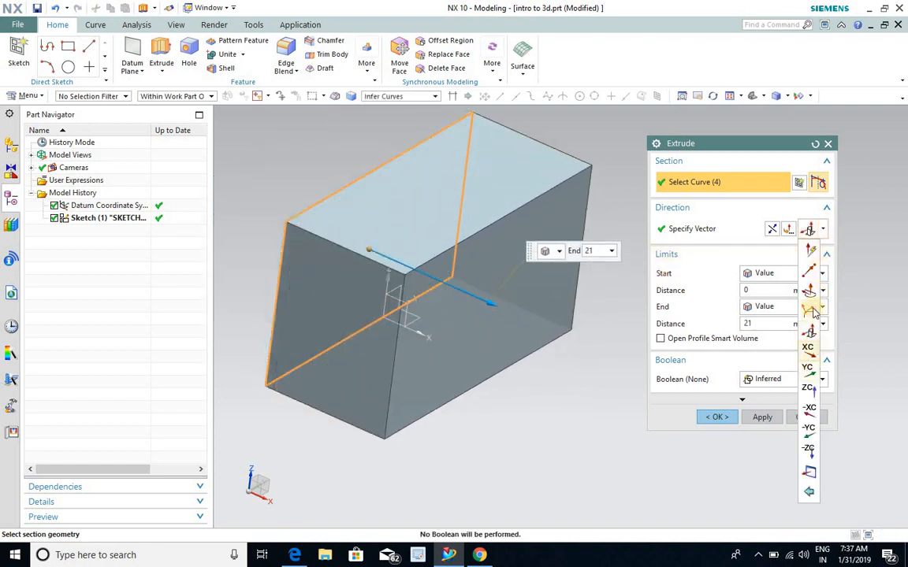
{"action": "scroll", "coordinate": [512, 313], "scroll_direction": "down", "scroll_amount": 1}
{"action": "scroll", "coordinate": [450, 333], "scroll_direction": "up", "scroll_amount": 2}
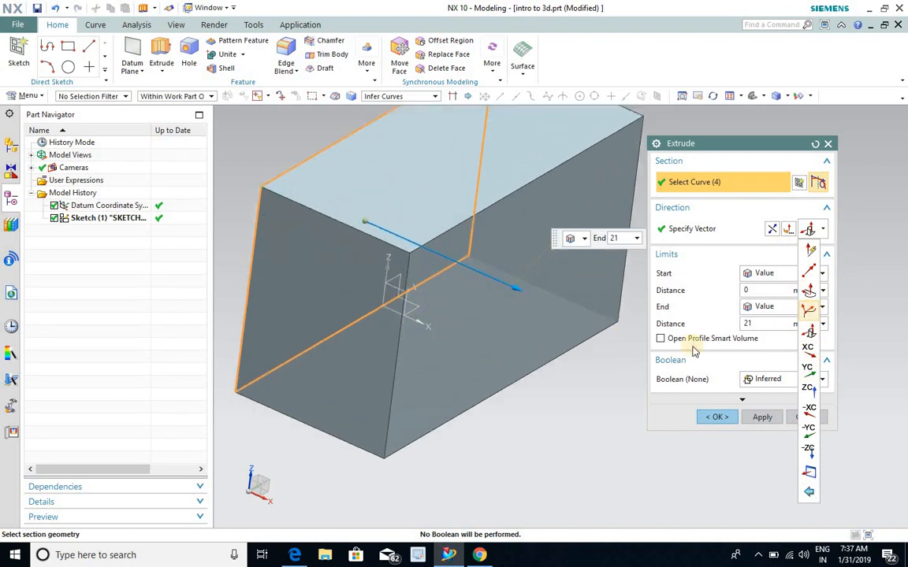
{"action": "left_click", "coordinate": [808, 351]}
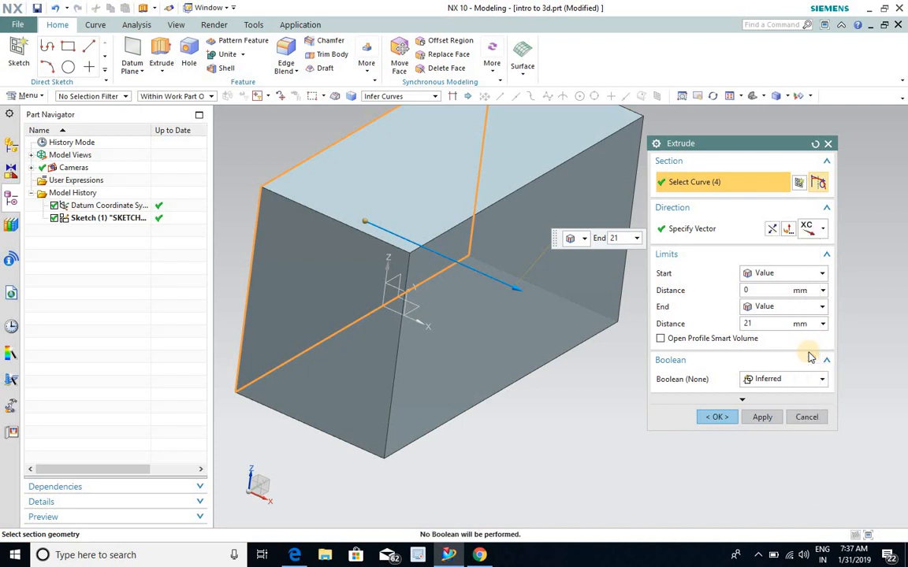
{"action": "left_click", "coordinate": [824, 232]}
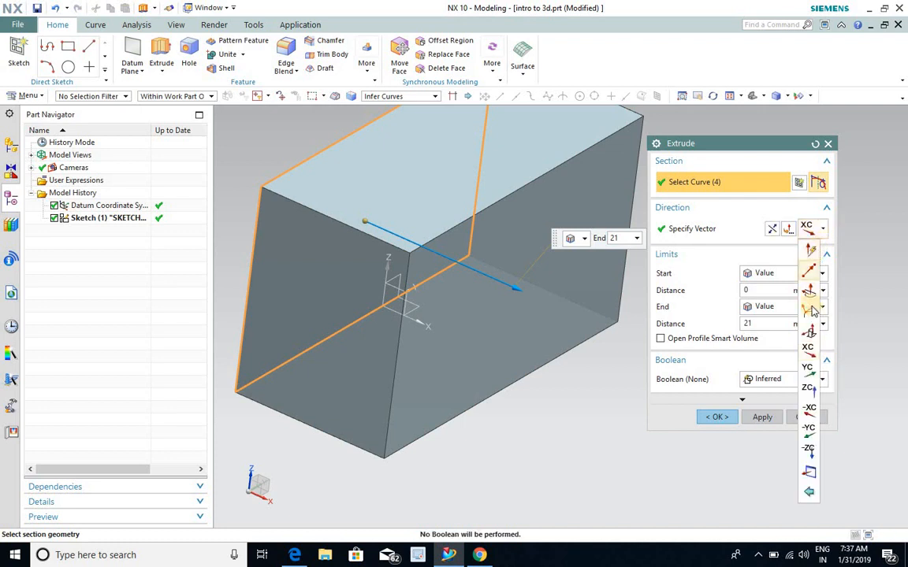
{"action": "left_click", "coordinate": [824, 229]}
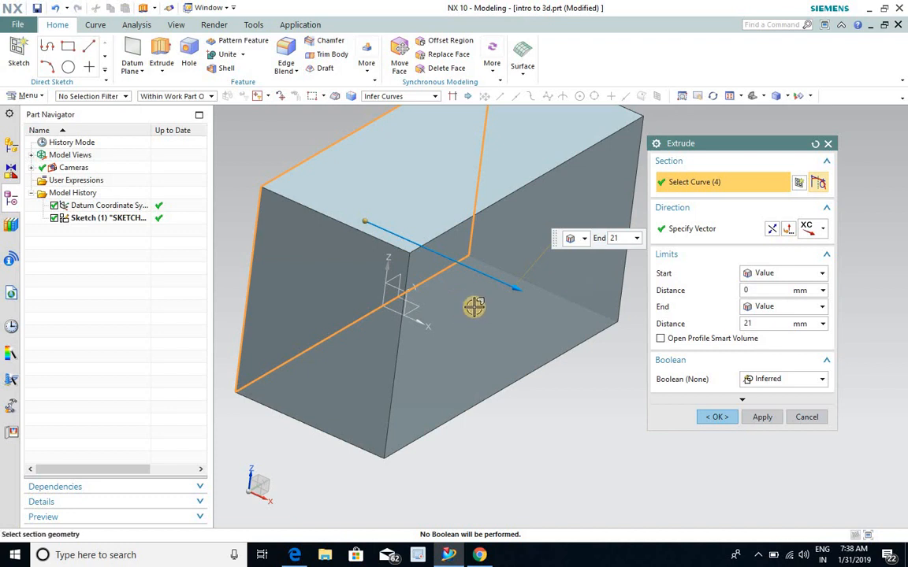
- Set the extrusion's start distance to 10 mm
{"action": "scroll", "coordinate": [472, 305], "scroll_direction": "down", "scroll_amount": 2}
{"action": "scroll", "coordinate": [588, 293], "scroll_direction": "up", "scroll_amount": 2}
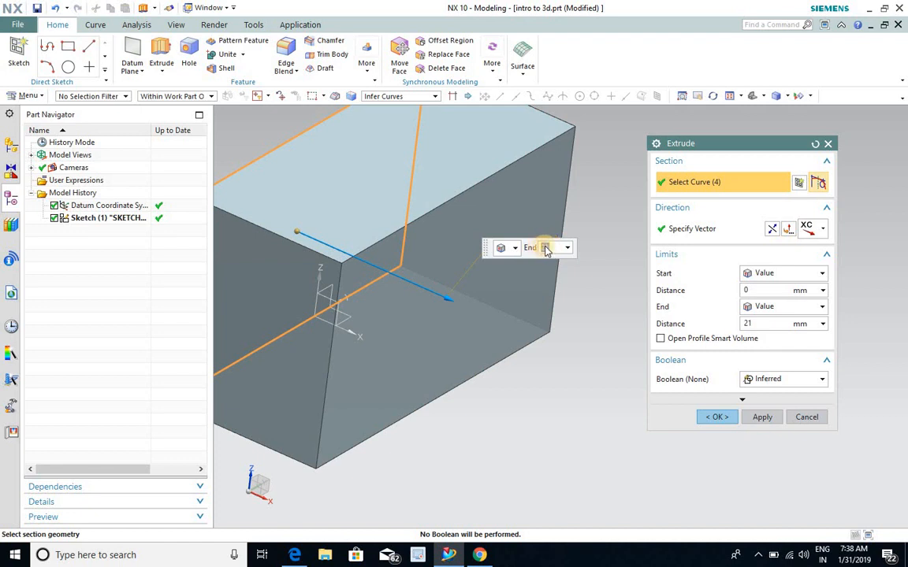
{"action": "scroll", "coordinate": [531, 276], "scroll_direction": "down", "scroll_amount": 2}
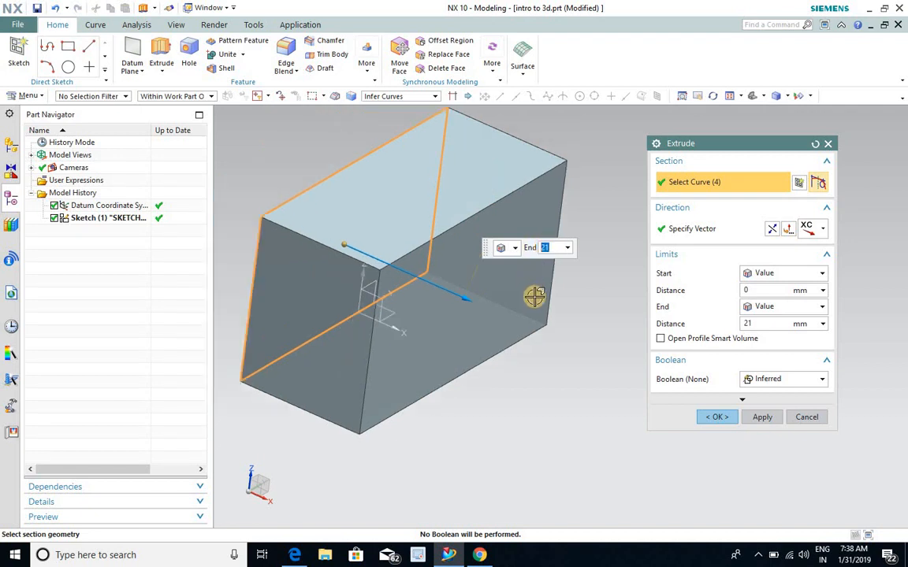
{"action": "left_click", "coordinate": [753, 290]}
{"action": "left_click", "coordinate": [759, 323]}
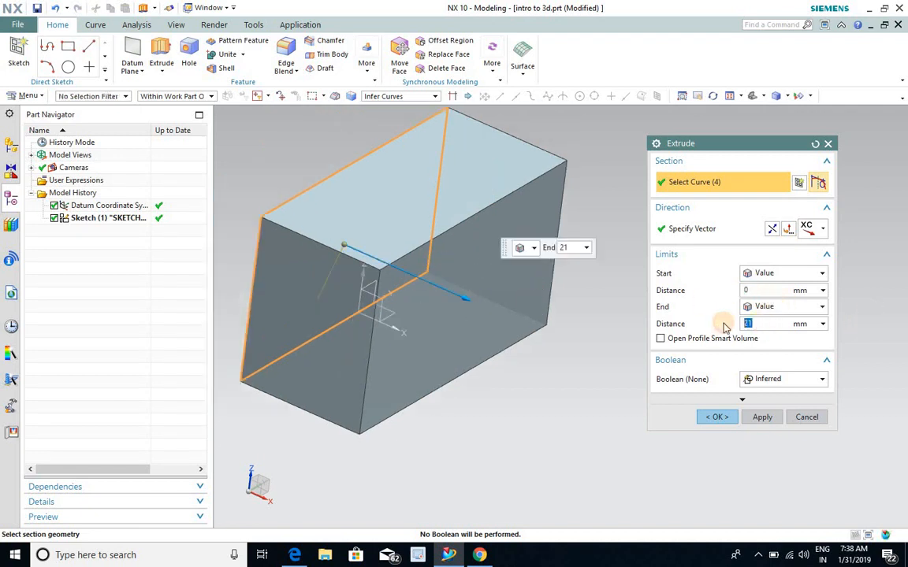
{"action": "middle_click_drag", "start_coordinate": [429, 299], "coordinate": [415, 265]}
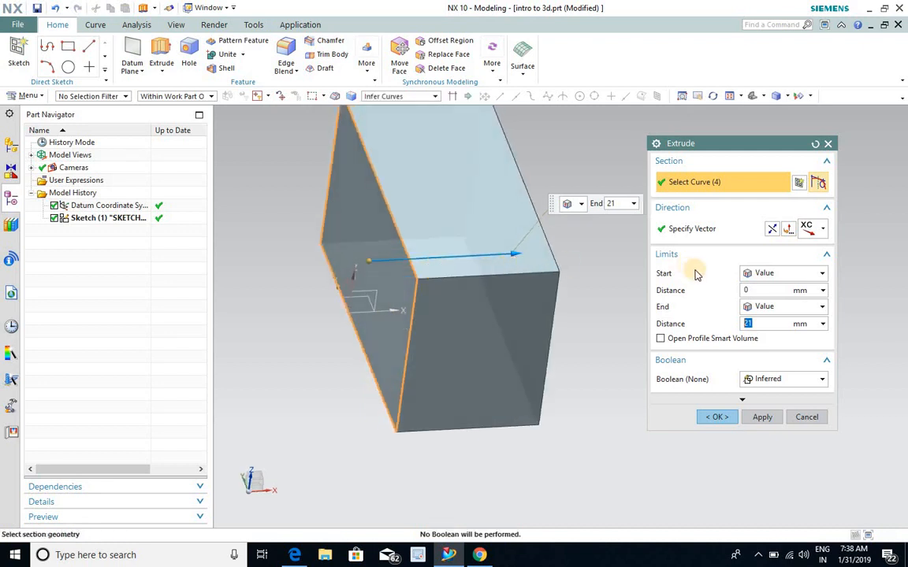
{"action": "left_click", "coordinate": [761, 291]}
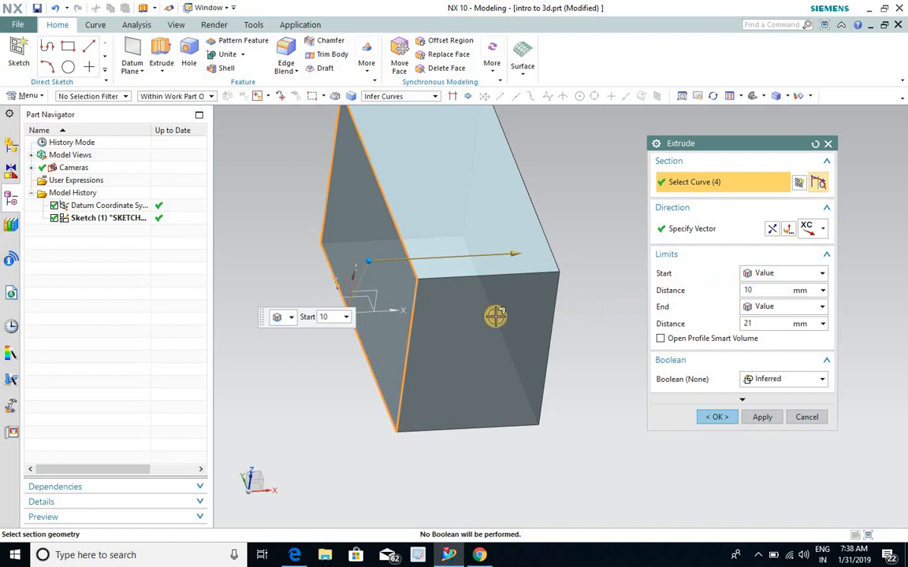
- Set the extrusion's start distance to -10 mm and apply the extrusion
{"action": "middle_click_drag", "start_coordinate": [446, 284], "coordinate": [531, 259]}
{"action": "left_click_drag", "start_coordinate": [761, 290], "coordinate": [721, 295]}
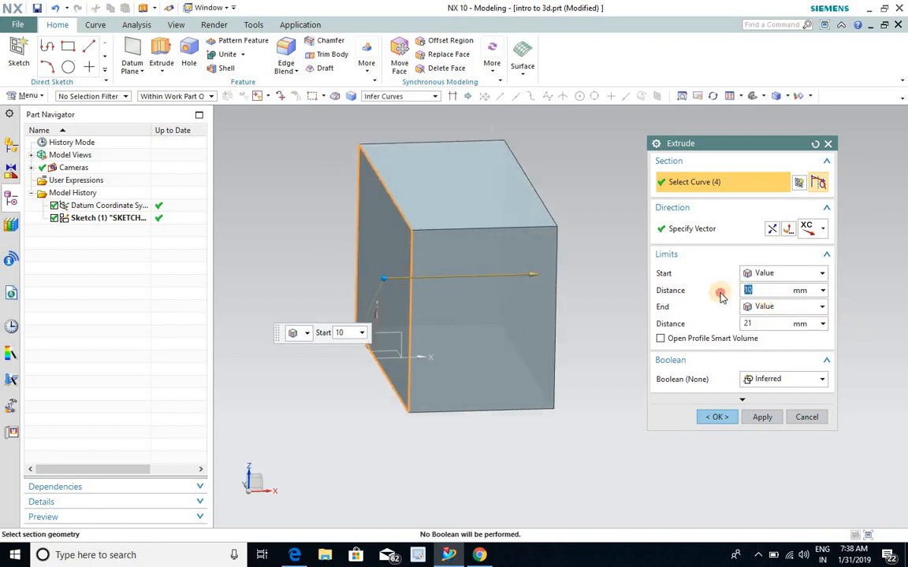
{"action": "type", "text": "-10"}
{"action": "left_click", "coordinate": [762, 422]}
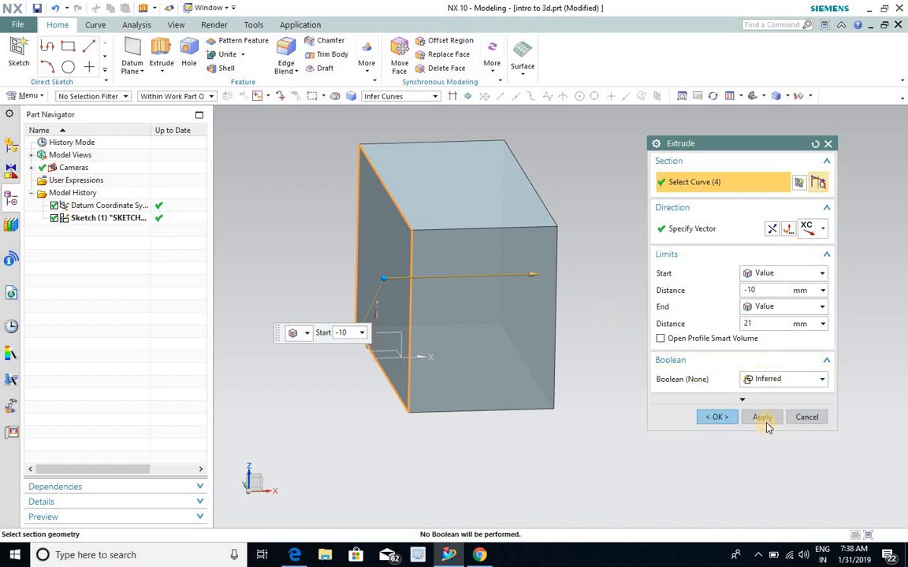
{"action": "middle_click_drag", "start_coordinate": [486, 287], "coordinate": [339, 236]}
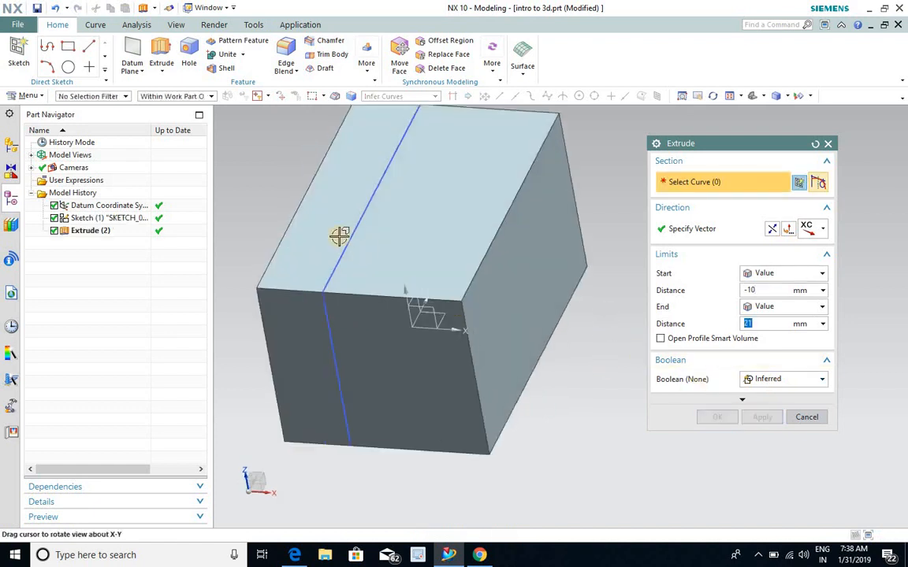
{"action": "scroll", "coordinate": [575, 340], "scroll_direction": "down", "scroll_amount": 3}
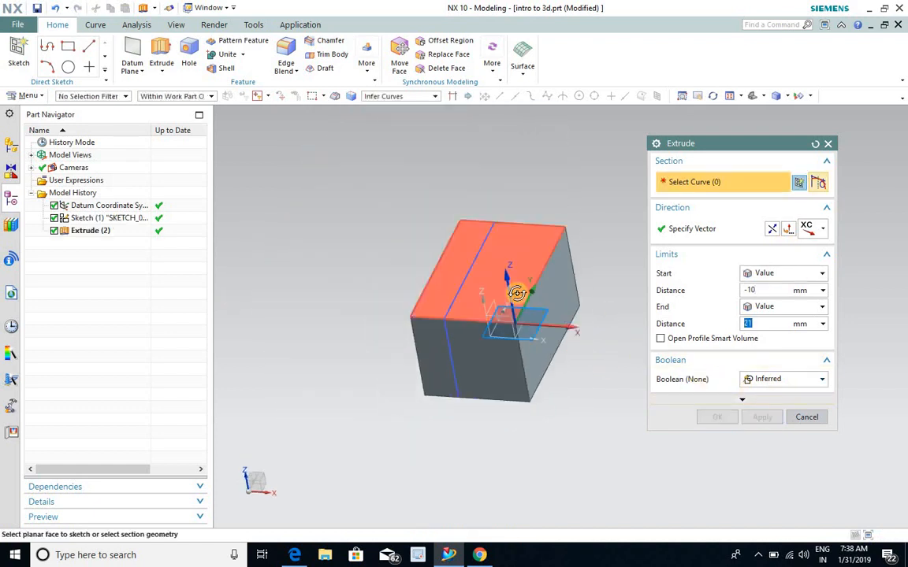
{"action": "middle_click_drag", "start_coordinate": [516, 294], "coordinate": [628, 338]}
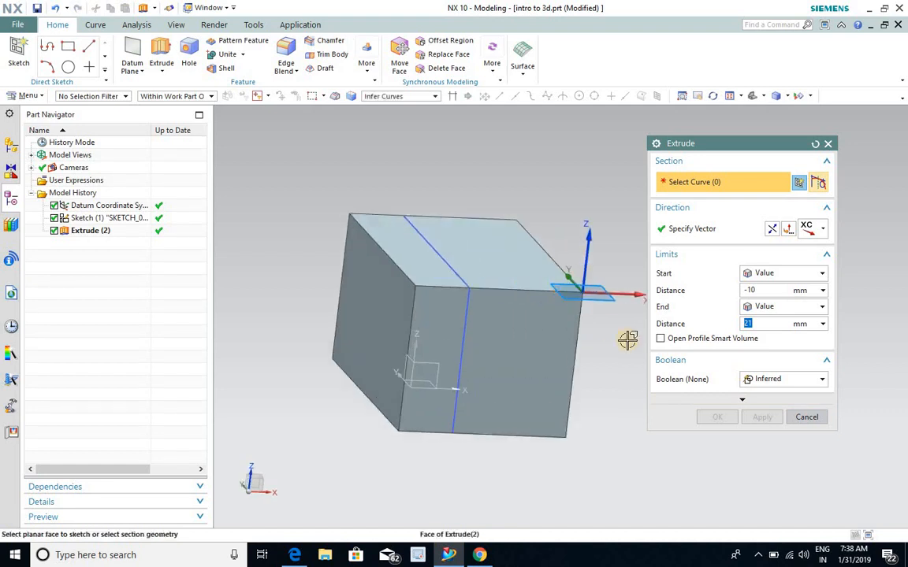
- Cancel the empty Extrude command that is still waiting for a section
{"action": "left_click", "coordinate": [807, 416]}
{"action": "middle_click_drag", "start_coordinate": [687, 330], "coordinate": [524, 323]}
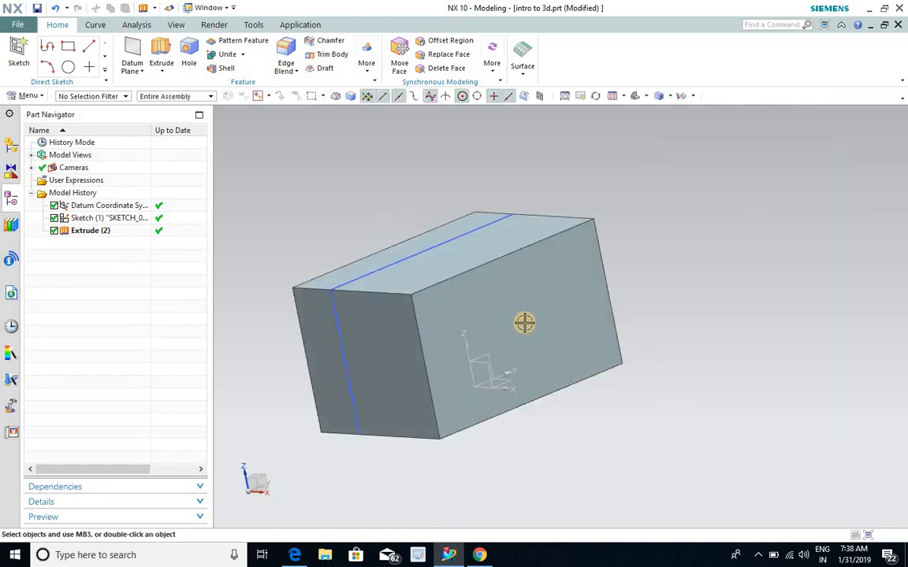
{"action": "scroll", "coordinate": [524, 323], "scroll_direction": "up", "scroll_amount": 2}
{"action": "scroll", "coordinate": [551, 301], "scroll_direction": "down", "scroll_amount": 3}
- Reopen the block's existing extrusion and set its start distance to 10 mm, keeping the sketch outside the solid
{"action": "double_click", "coordinate": [550, 284]}
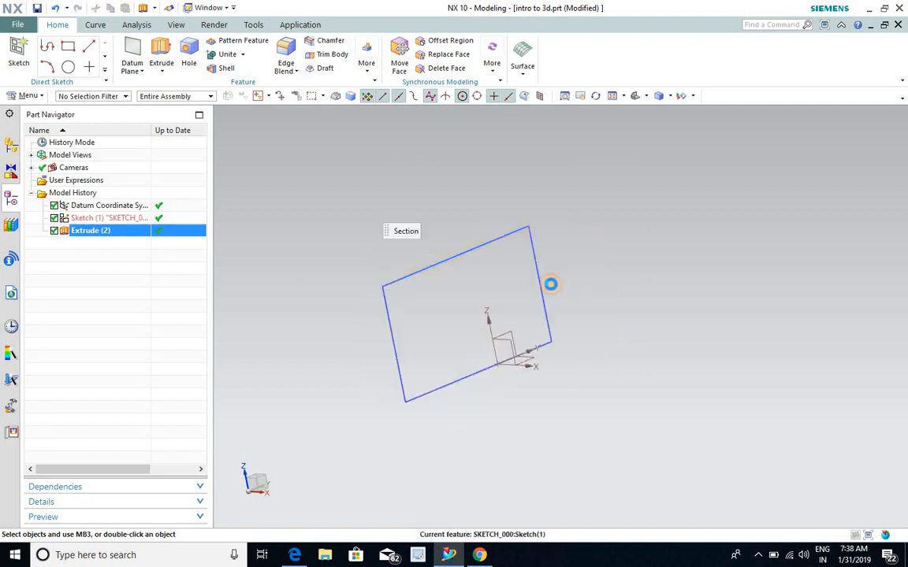
{"action": "middle_click_drag", "start_coordinate": [547, 283], "coordinate": [522, 299]}
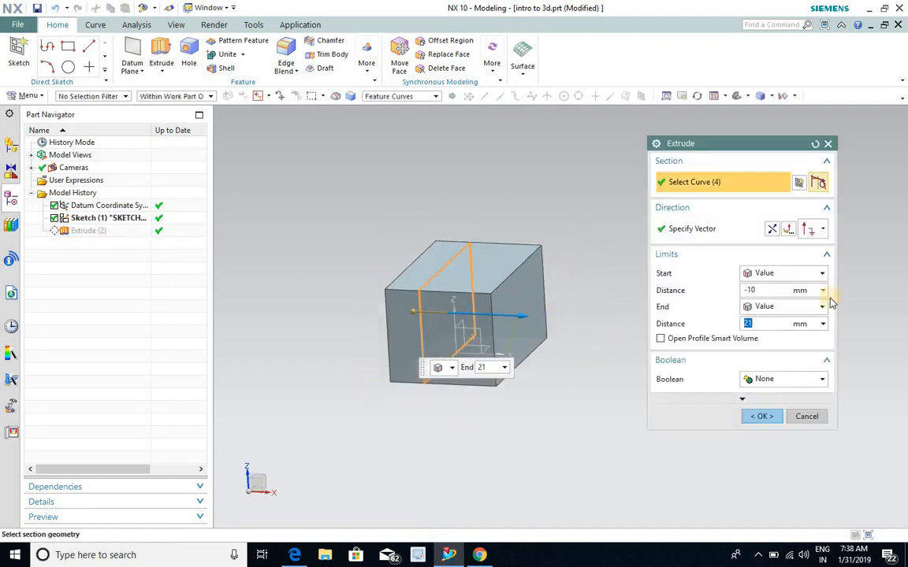
{"action": "scroll", "coordinate": [832, 303], "scroll_direction": "up", "scroll_amount": 1}
{"action": "left_click", "coordinate": [766, 290]}
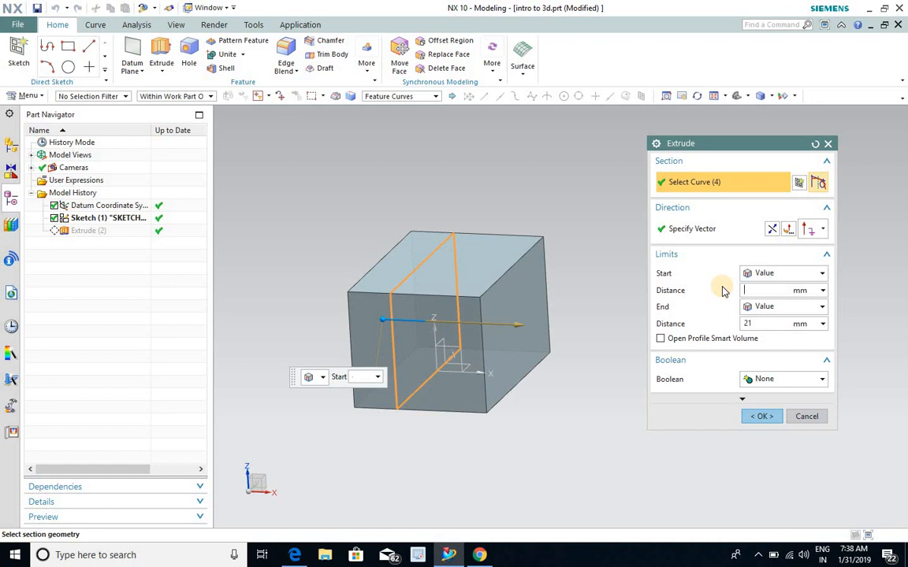
{"action": "type", "text": "10"}
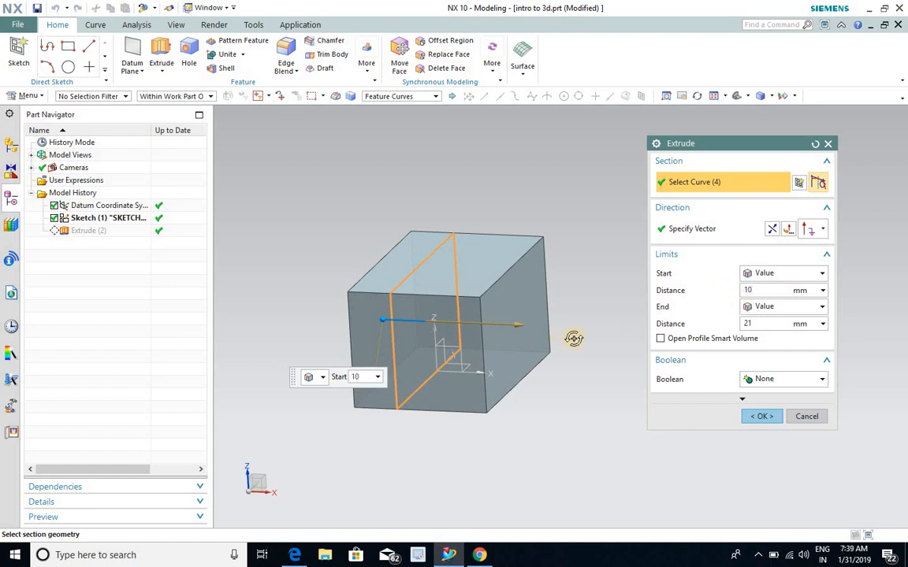
{"action": "middle_click_drag", "start_coordinate": [574, 338], "coordinate": [461, 320]}
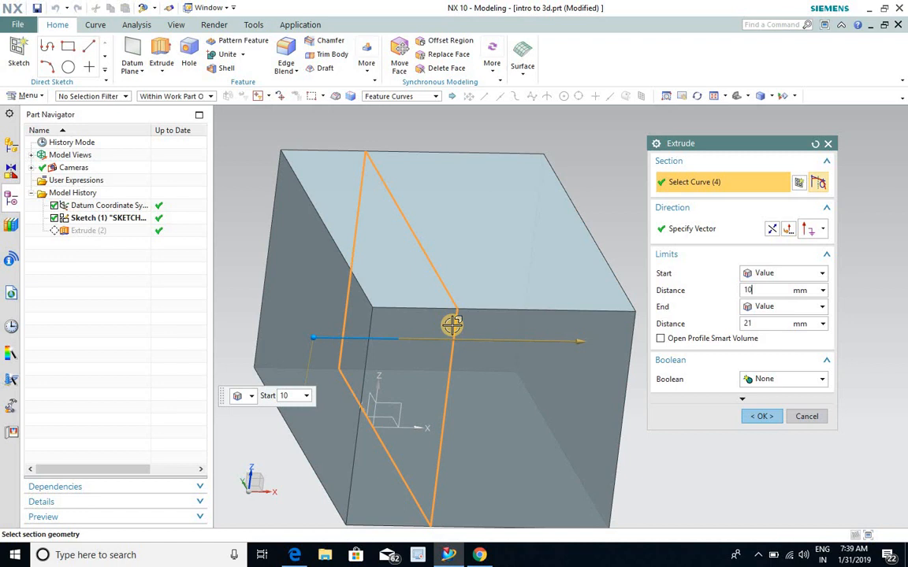
{"action": "scroll", "coordinate": [453, 321], "scroll_direction": "down", "scroll_amount": 2}
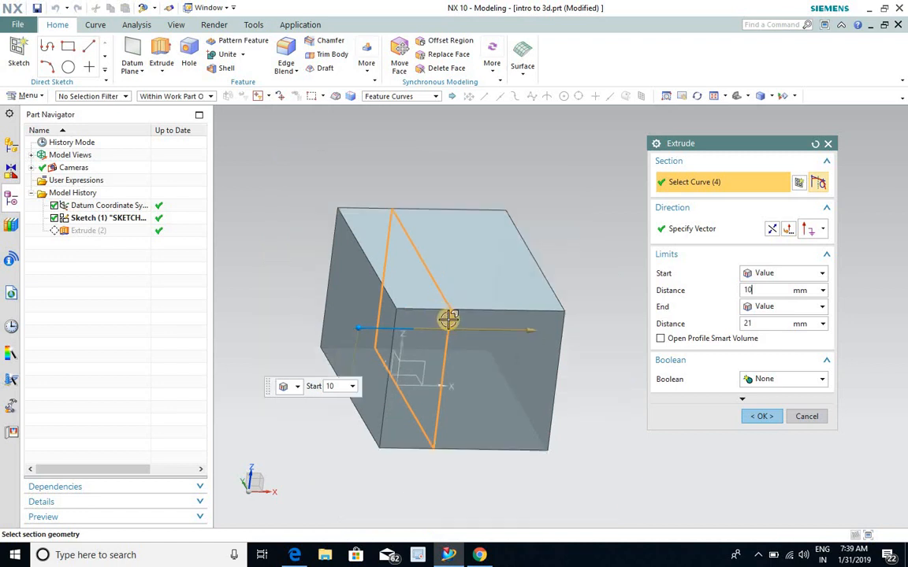
{"action": "left_click", "coordinate": [757, 415]}
{"action": "middle_click_drag", "start_coordinate": [669, 398], "coordinate": [482, 326]}
{"action": "middle_click_drag", "start_coordinate": [553, 246], "coordinate": [531, 267]}
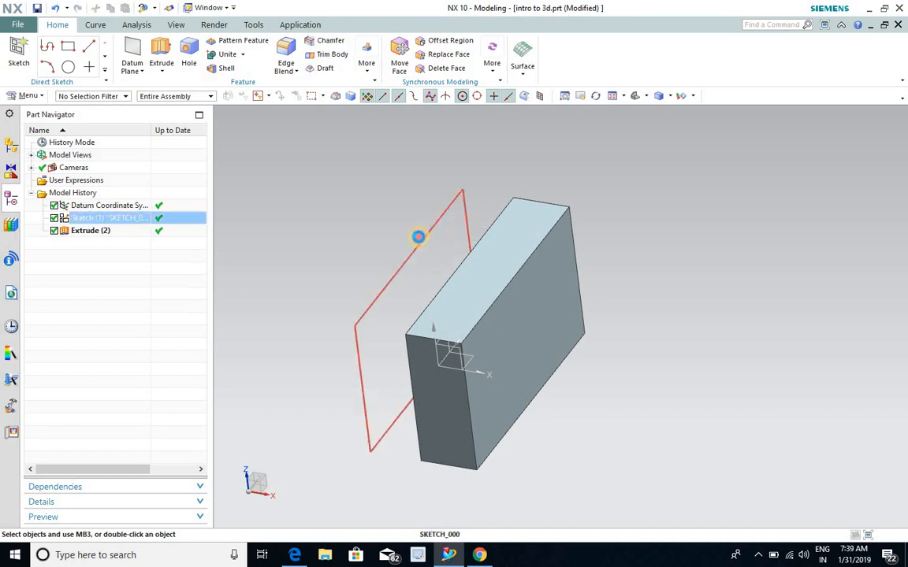
{"action": "left_click", "coordinate": [418, 237]}
{"action": "double_click", "coordinate": [417, 237]}
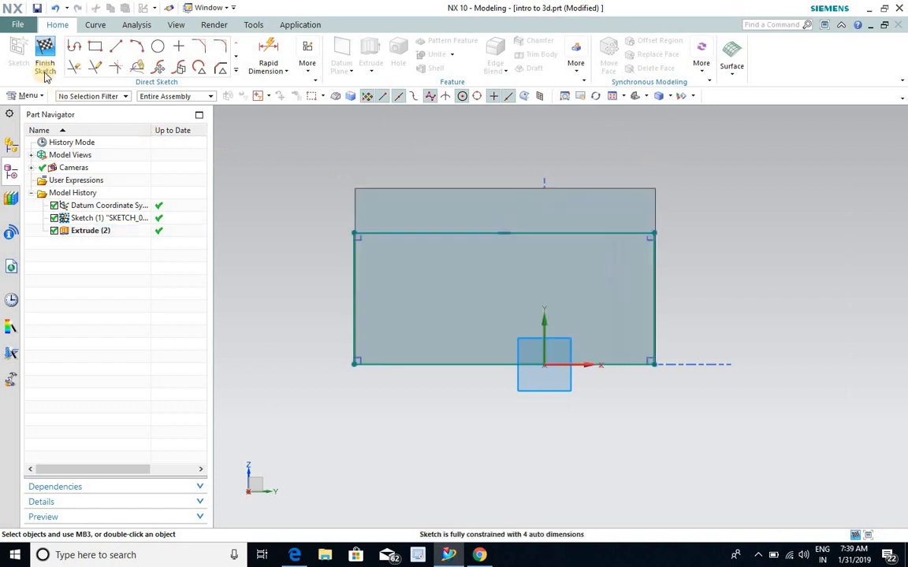
{"action": "mouse_move", "coordinate": [397, 265]}
{"action": "middle_mouse_down"}
{"action": "mouse_move", "coordinate": [428, 284]}
{"action": "mouse_move", "coordinate": [513, 259]}
{"action": "mouse_move", "coordinate": [616, 281]}
{"action": "mouse_move", "coordinate": [533, 244]}
{"action": "mouse_move", "coordinate": [368, 208]}
{"action": "mouse_move", "coordinate": [393, 223]}
{"action": "mouse_move", "coordinate": [499, 216]}
{"action": "mouse_move", "coordinate": [545, 234]}
{"action": "mouse_move", "coordinate": [397, 244]}
{"action": "middle_mouse_up"}
{"action": "scroll", "coordinate": [482, 266], "scroll_direction": "down", "scroll_amount": 3}
{"action": "scroll", "coordinate": [609, 280], "scroll_direction": "up", "scroll_amount": 2}
{"action": "mouse_move", "coordinate": [419, 283]}
{"action": "middle_mouse_down"}
{"action": "mouse_move", "coordinate": [432, 294]}
{"action": "mouse_move", "coordinate": [430, 277]}
{"action": "mouse_move", "coordinate": [403, 270]}
{"action": "mouse_move", "coordinate": [496, 304]}
{"action": "middle_mouse_up"}
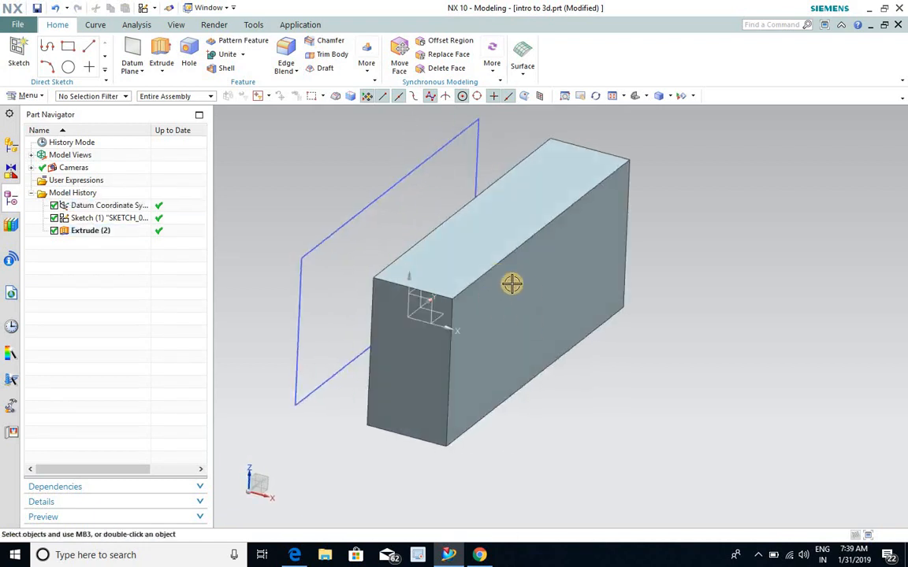
- Edit the rectangle sketch and draw a circle about 4 mm in diameter near the rectangle's upper-left corner
{"action": "double_click", "coordinate": [365, 211]}
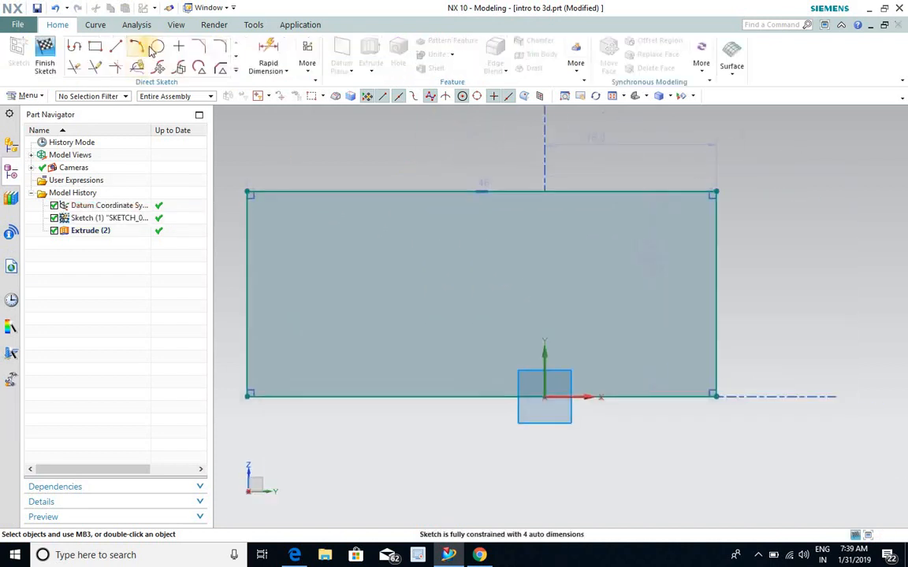
{"action": "left_click", "coordinate": [313, 244]}
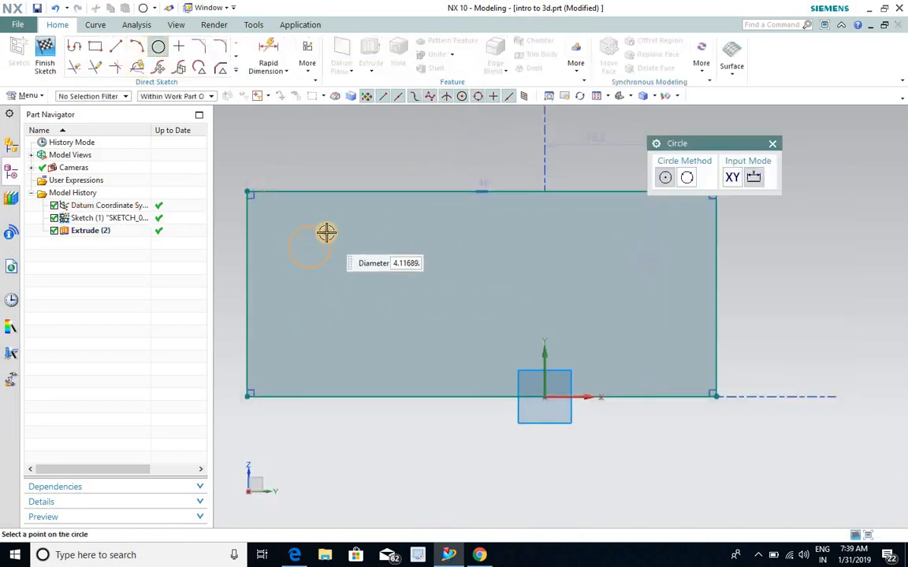
{"action": "left_click", "coordinate": [158, 46]}
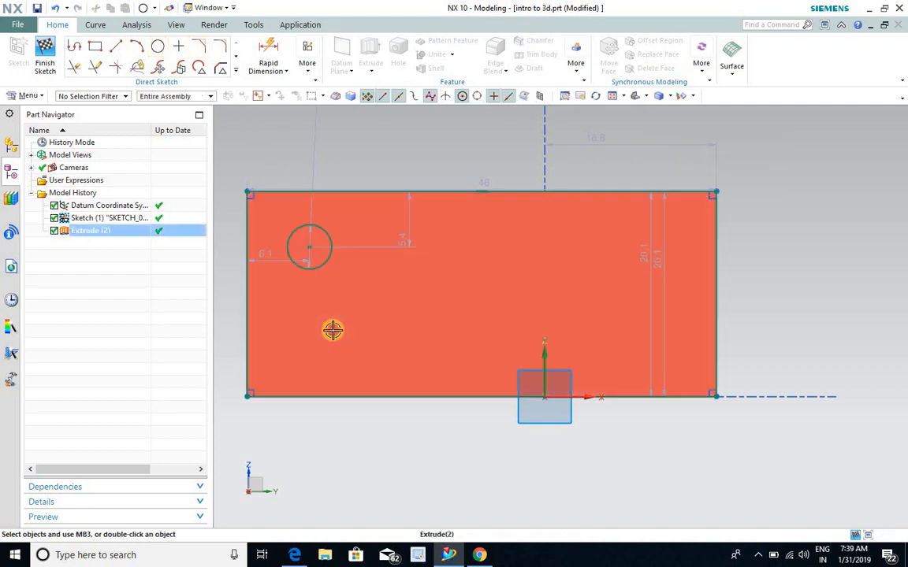
{"action": "left_click", "coordinate": [353, 323]}
- Draw a second, slightly larger circle to the lower right of the first and finish the sketch to update the solid
{"action": "left_click", "coordinate": [158, 45]}
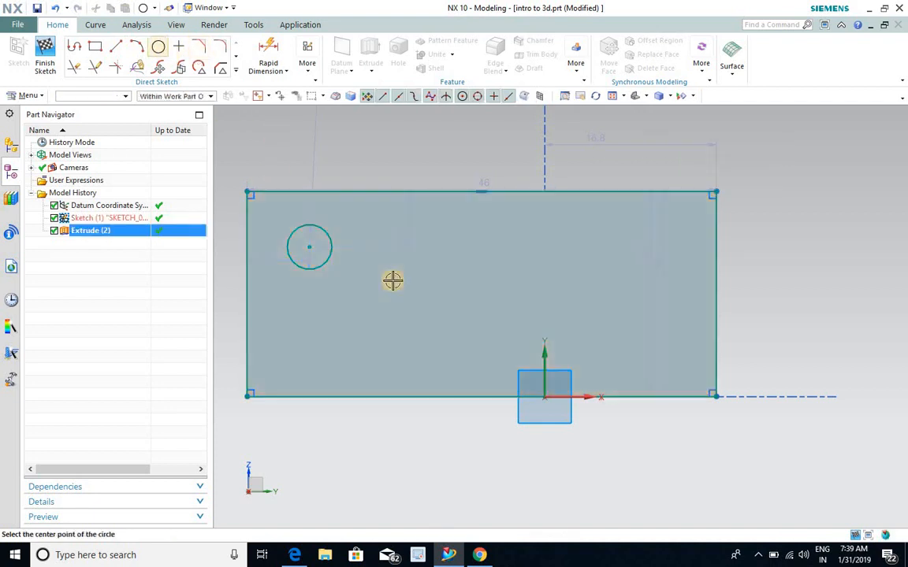
{"action": "left_click", "coordinate": [379, 324]}
{"action": "left_click", "coordinate": [418, 308]}
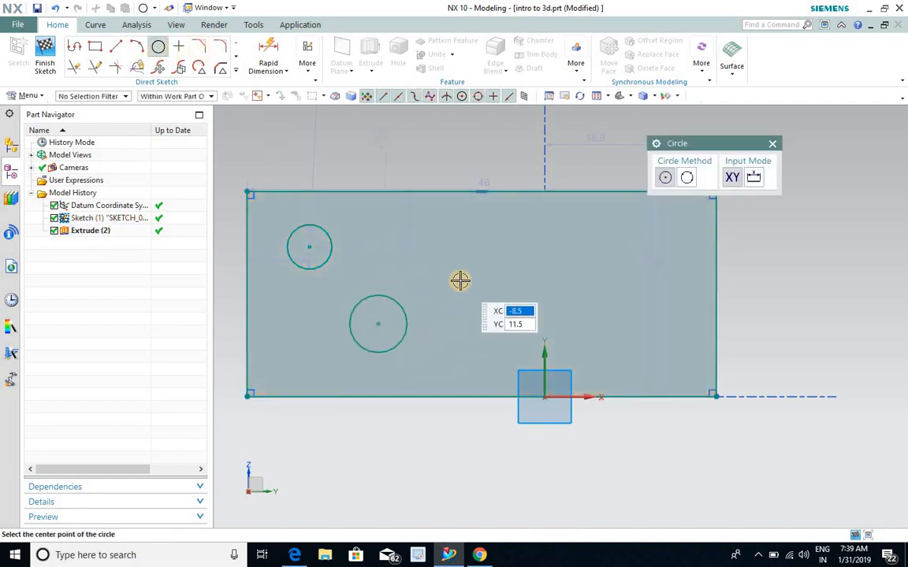
{"action": "scroll", "coordinate": [460, 281], "scroll_direction": "down", "scroll_amount": 2}
{"action": "left_click", "coordinate": [45, 65]}
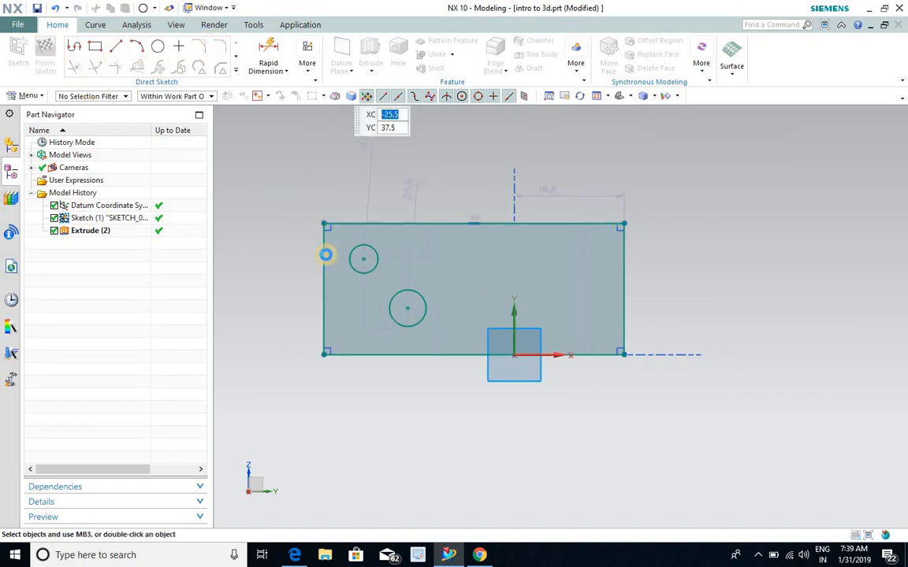
{"action": "mouse_move", "coordinate": [393, 255]}
{"action": "middle_mouse_down"}
{"action": "mouse_move", "coordinate": [428, 263]}
{"action": "mouse_move", "coordinate": [470, 304]}
{"action": "mouse_move", "coordinate": [462, 273]}
{"action": "mouse_move", "coordinate": [460, 302]}
{"action": "mouse_move", "coordinate": [306, 273]}
{"action": "middle_mouse_up"}
{"action": "scroll", "coordinate": [407, 251], "scroll_direction": "up", "scroll_amount": 3}
{"action": "scroll", "coordinate": [364, 285], "scroll_direction": "up", "scroll_amount": 2}
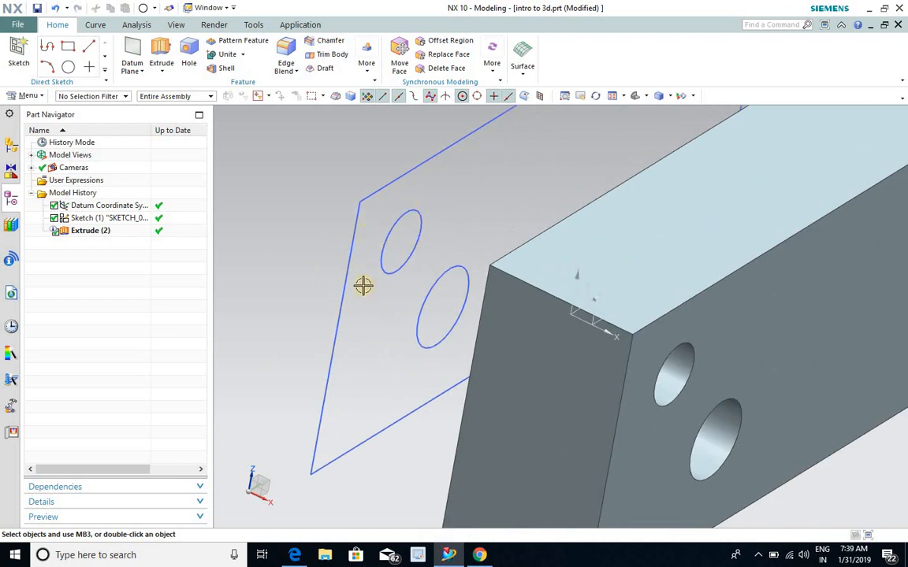
{"action": "middle_click_drag", "start_coordinate": [412, 278], "coordinate": [435, 235]}
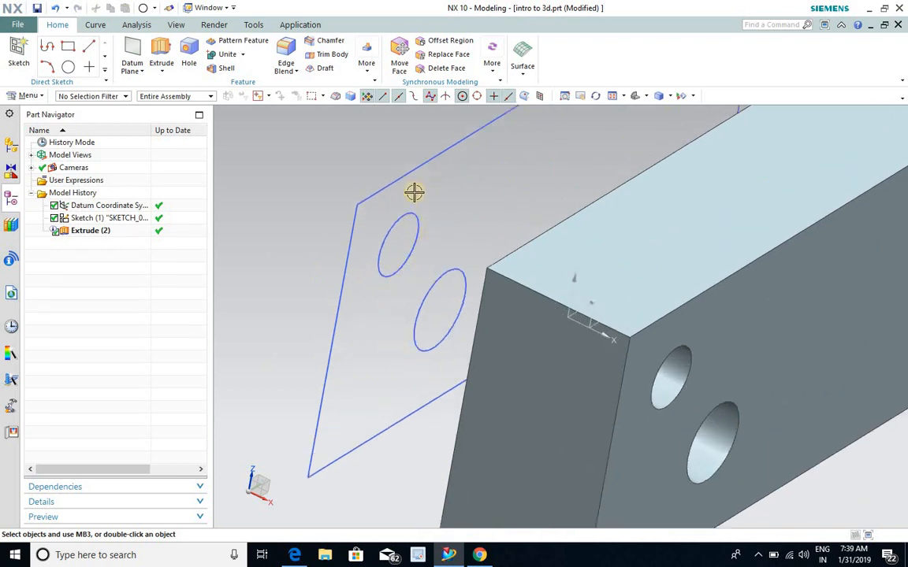
{"action": "middle_click_drag", "start_coordinate": [391, 296], "coordinate": [400, 277]}
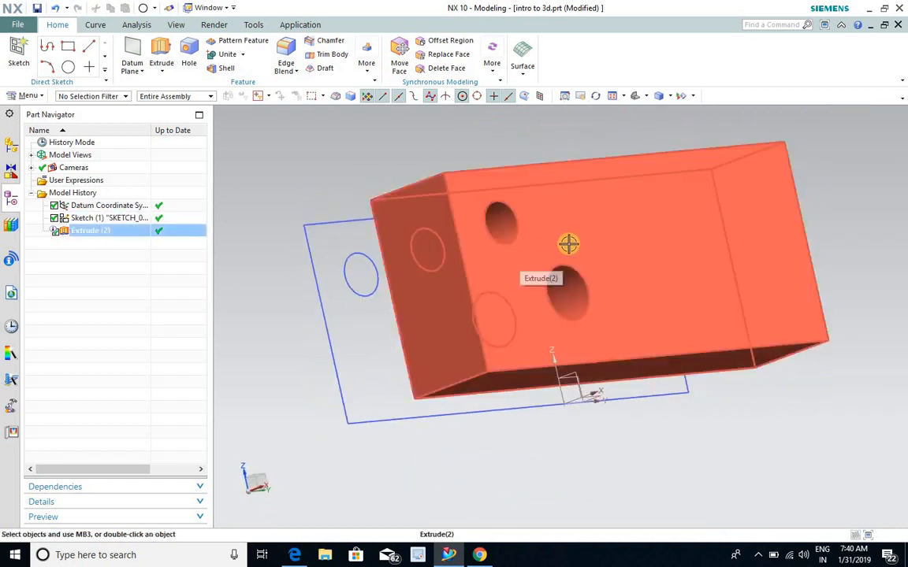
- Create a new on-plane sketch on the block's long narrow side face
{"action": "scroll", "coordinate": [469, 257], "scroll_direction": "down", "scroll_amount": 2}
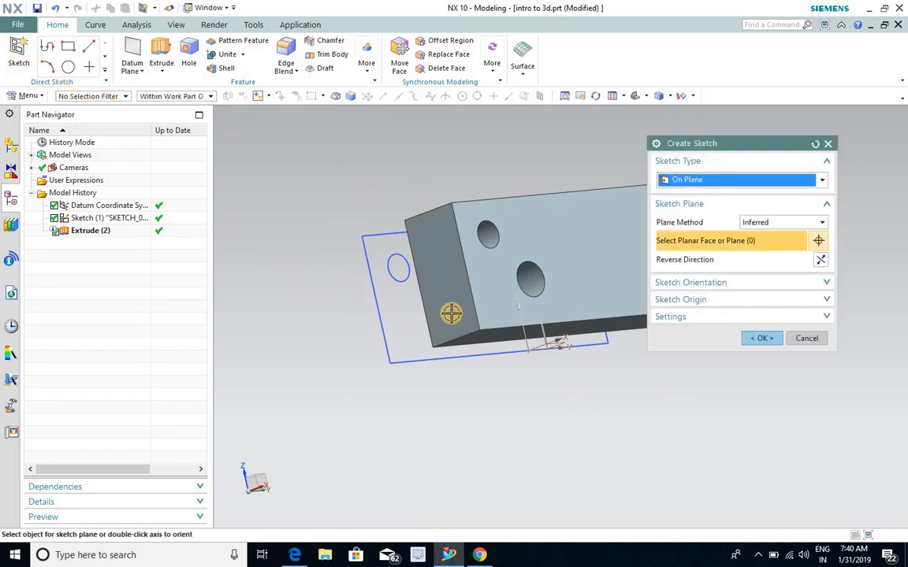
{"action": "mouse_move", "coordinate": [399, 255]}
{"action": "middle_mouse_down"}
{"action": "mouse_move", "coordinate": [320, 229]}
{"action": "mouse_move", "coordinate": [327, 247]}
{"action": "mouse_move", "coordinate": [373, 247]}
{"action": "mouse_move", "coordinate": [367, 260]}
{"action": "mouse_move", "coordinate": [465, 248]}
{"action": "middle_mouse_up"}
{"action": "scroll", "coordinate": [473, 244], "scroll_direction": "up", "scroll_amount": 2}
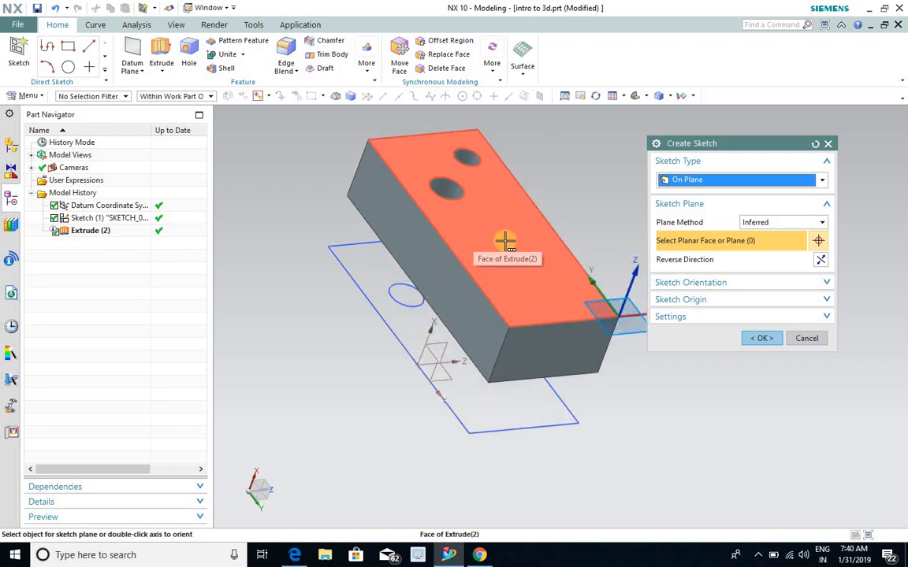
{"action": "left_click", "coordinate": [466, 277]}
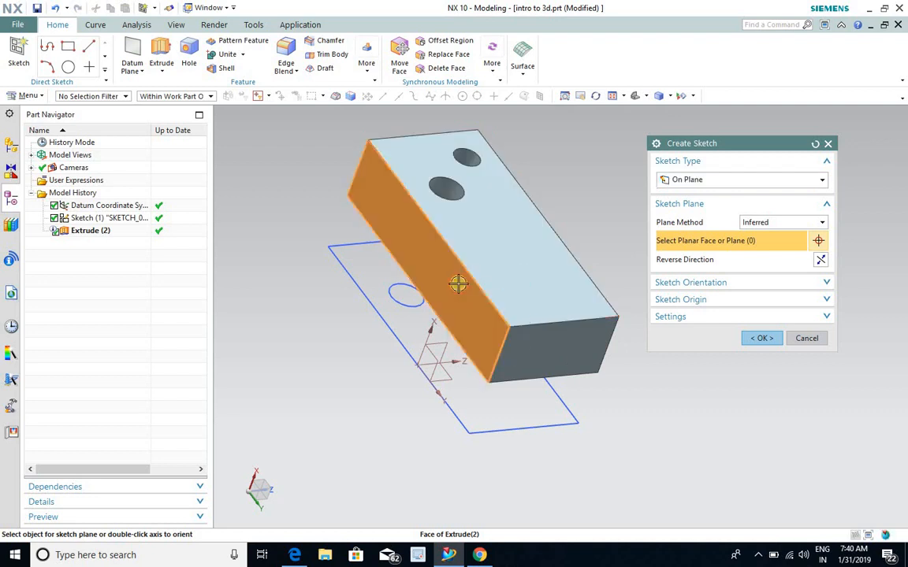
{"action": "left_click", "coordinate": [757, 338]}
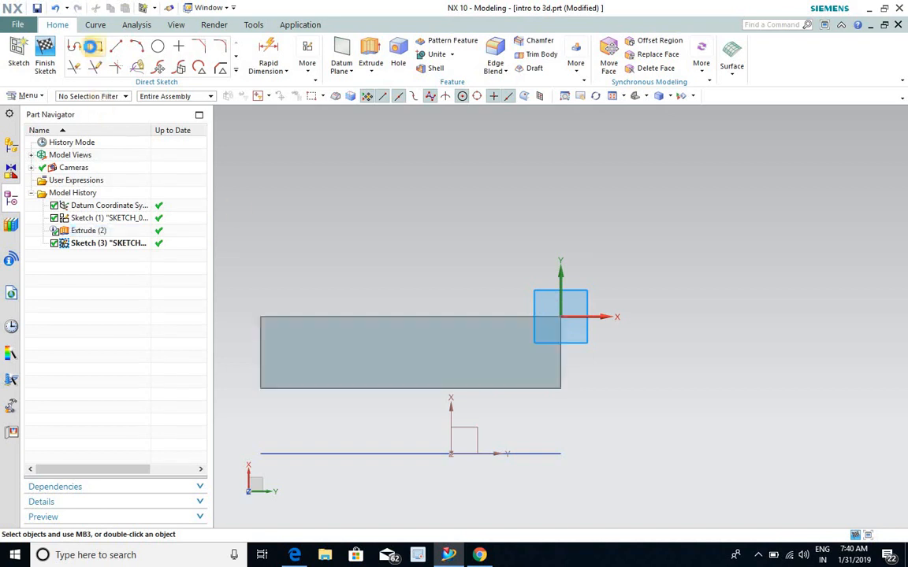
- Sketch a long rectangle inside the outline of the block's side face and finish the sketch
{"action": "left_click", "coordinate": [92, 47]}
{"action": "left_click", "coordinate": [287, 338]}
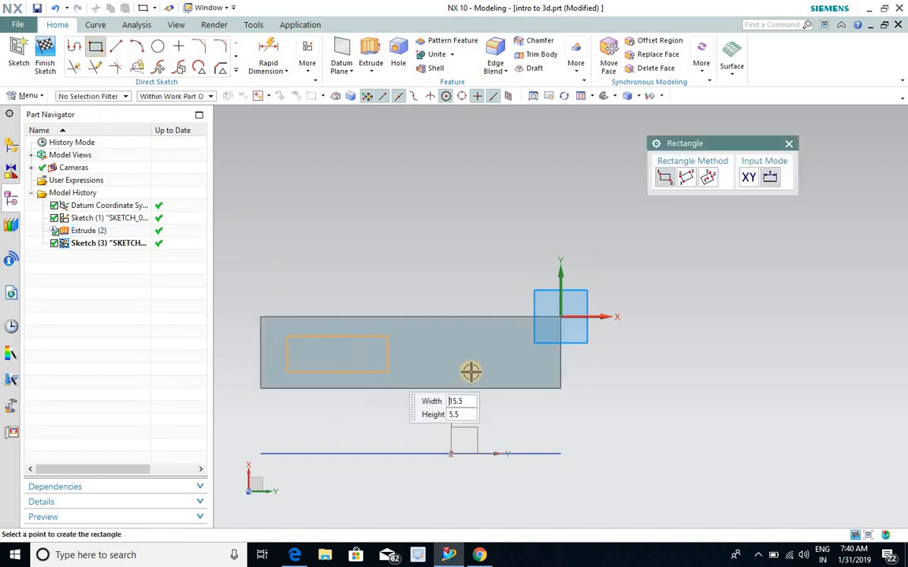
{"action": "left_click", "coordinate": [527, 366]}
{"action": "mouse_move", "coordinate": [425, 367]}
{"action": "middle_mouse_down"}
{"action": "mouse_move", "coordinate": [397, 366]}
{"action": "mouse_move", "coordinate": [543, 418]}
{"action": "mouse_move", "coordinate": [423, 355]}
{"action": "middle_mouse_up"}
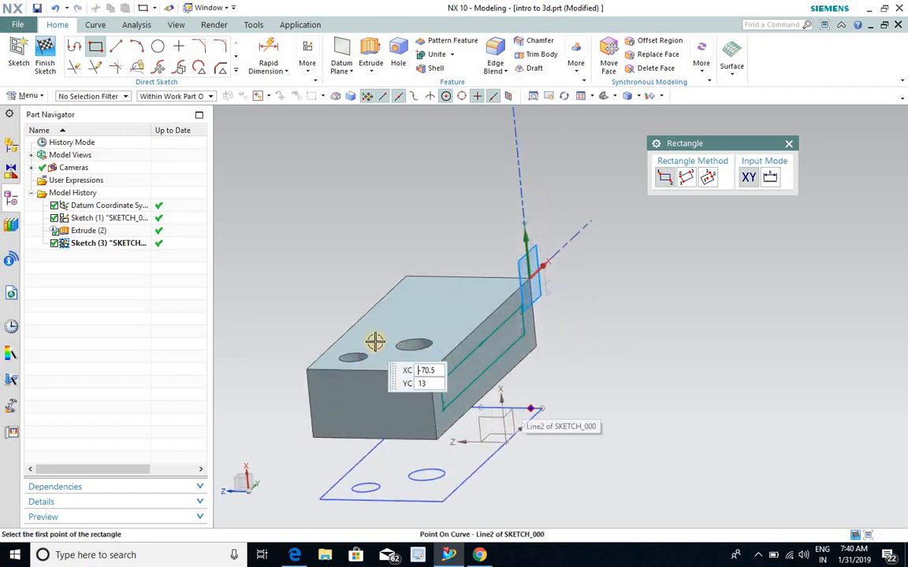
{"action": "left_click", "coordinate": [46, 60]}
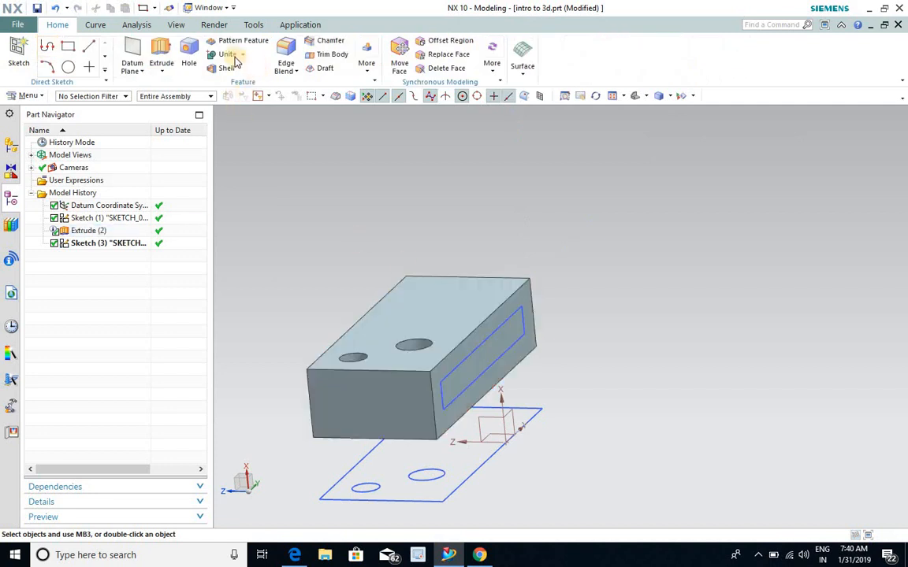
- Start an Extrude of the side-face rectangle and set its Boolean to Subtract from the block
{"action": "left_click", "coordinate": [160, 49]}
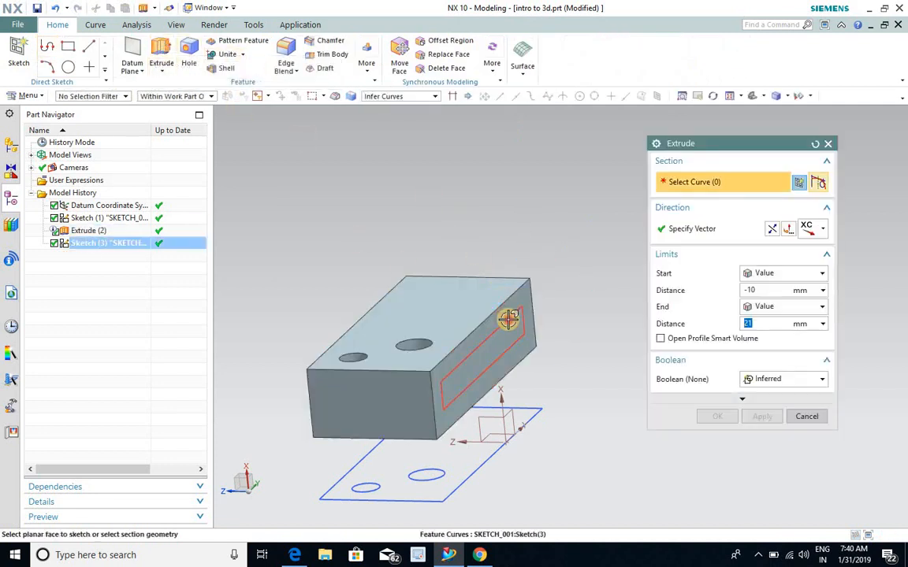
{"action": "left_click", "coordinate": [509, 319]}
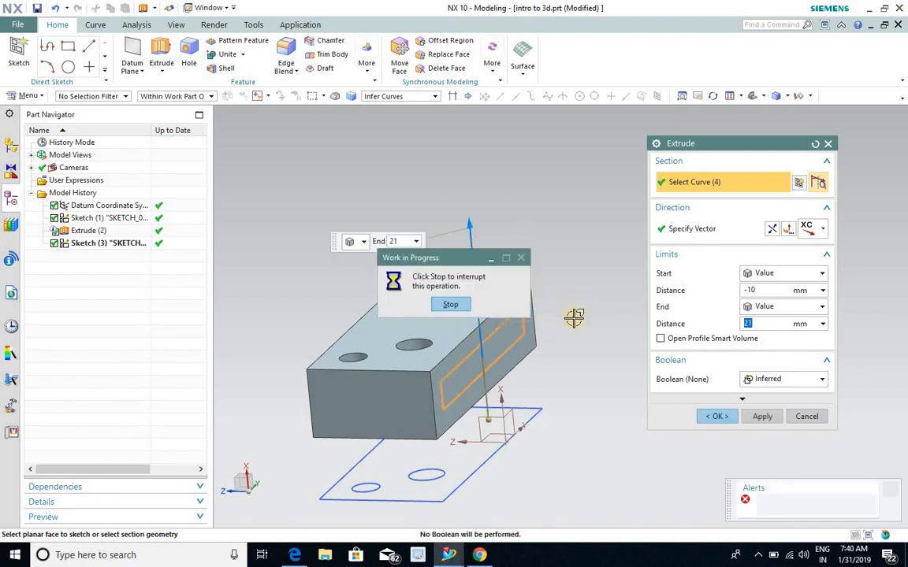
{"action": "left_click", "coordinate": [778, 379]}
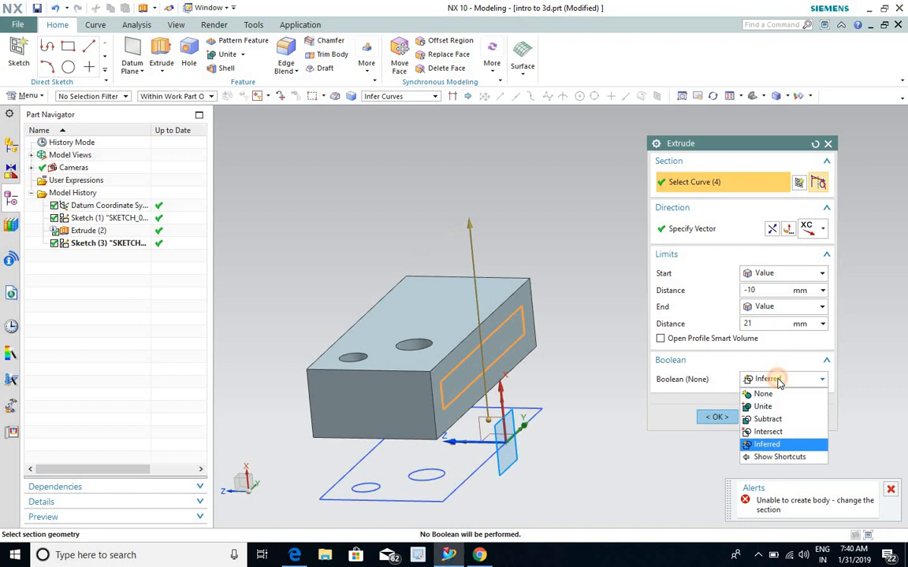
{"action": "left_click", "coordinate": [775, 420]}
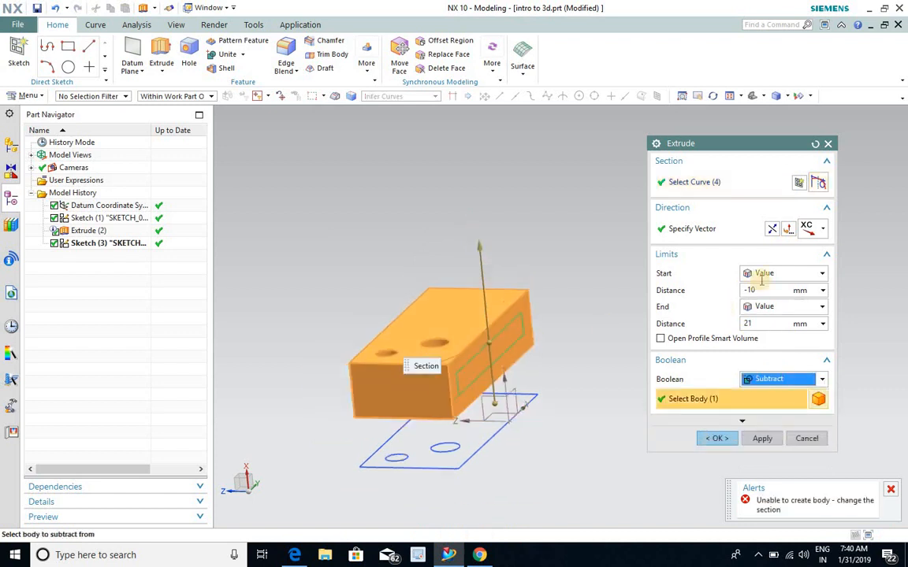
{"action": "scroll", "coordinate": [463, 365], "scroll_direction": "up", "scroll_amount": 2}
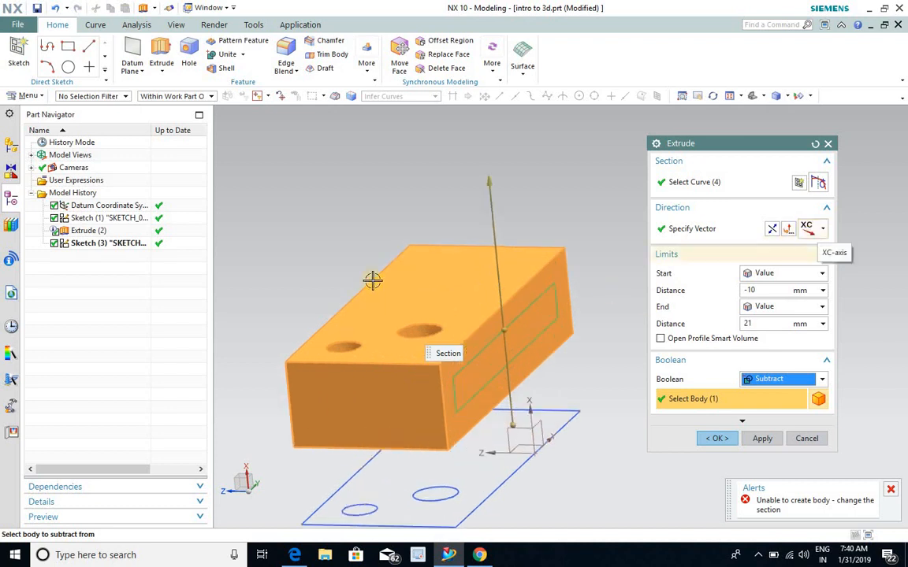
{"action": "scroll", "coordinate": [450, 411], "scroll_direction": "down", "scroll_amount": 2}
{"action": "scroll", "coordinate": [450, 375], "scroll_direction": "up", "scroll_amount": 5}
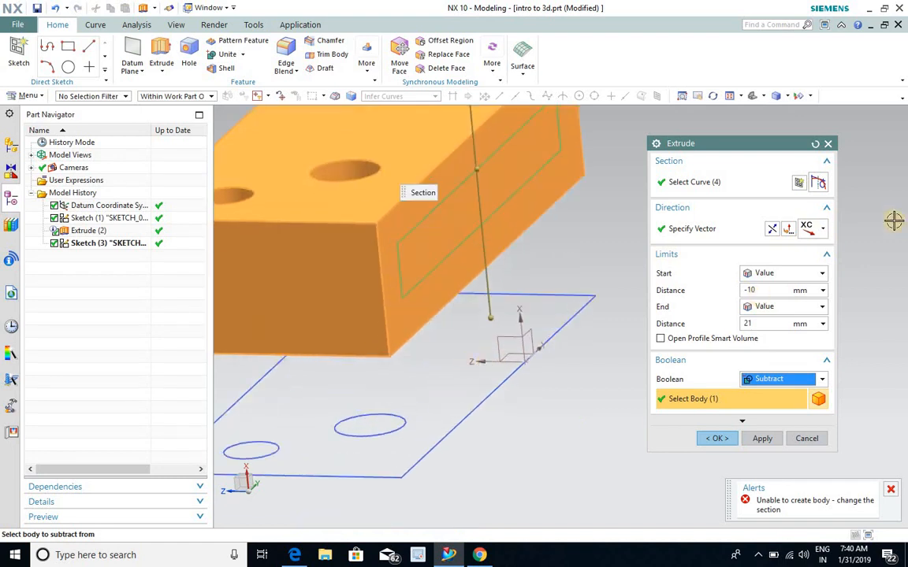
- Change the cut's direction to an inferred vector along the Z-axis
{"action": "left_click", "coordinate": [822, 231]}
{"action": "left_click", "coordinate": [816, 255]}
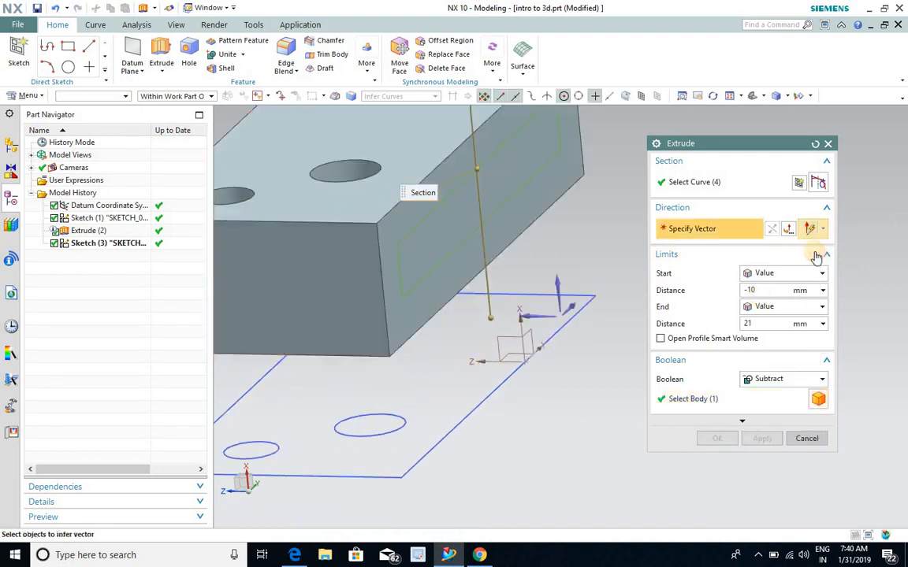
{"action": "scroll", "coordinate": [543, 331], "scroll_direction": "down", "scroll_amount": 3}
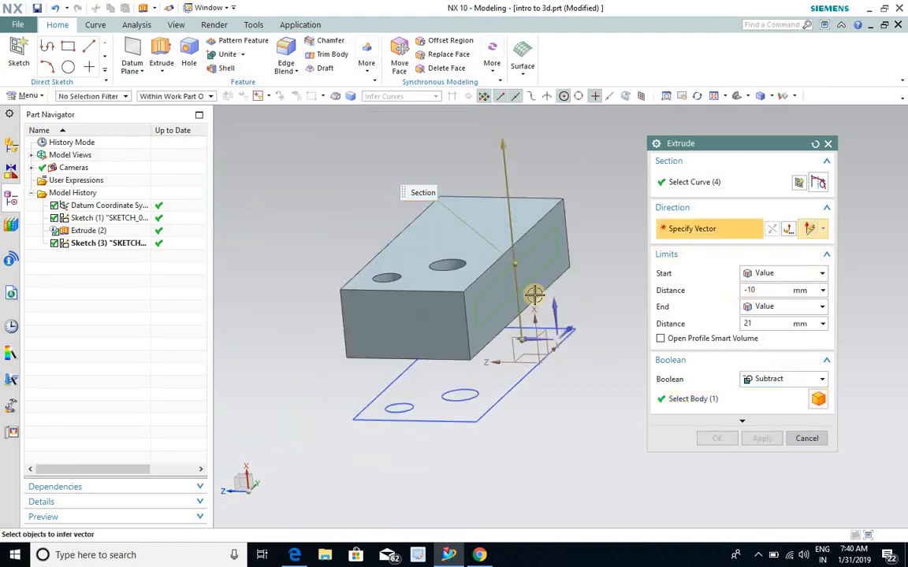
{"action": "left_click", "coordinate": [537, 341]}
{"action": "scroll", "coordinate": [544, 343], "scroll_direction": "up", "scroll_amount": 2}
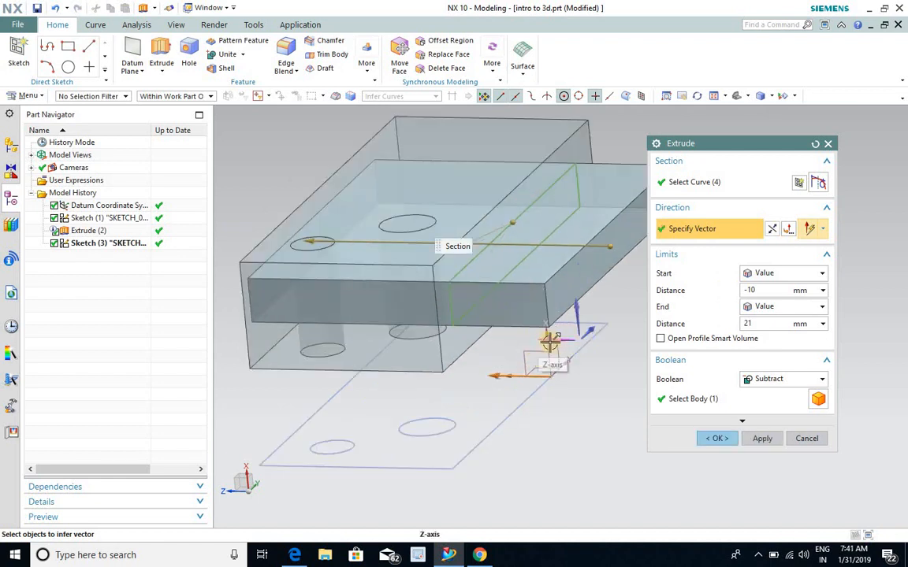
- Set the side-face cut's end distance to 28 mm and complete the Subtract extrude through the block
{"action": "middle_click_drag", "start_coordinate": [435, 298], "coordinate": [391, 279]}
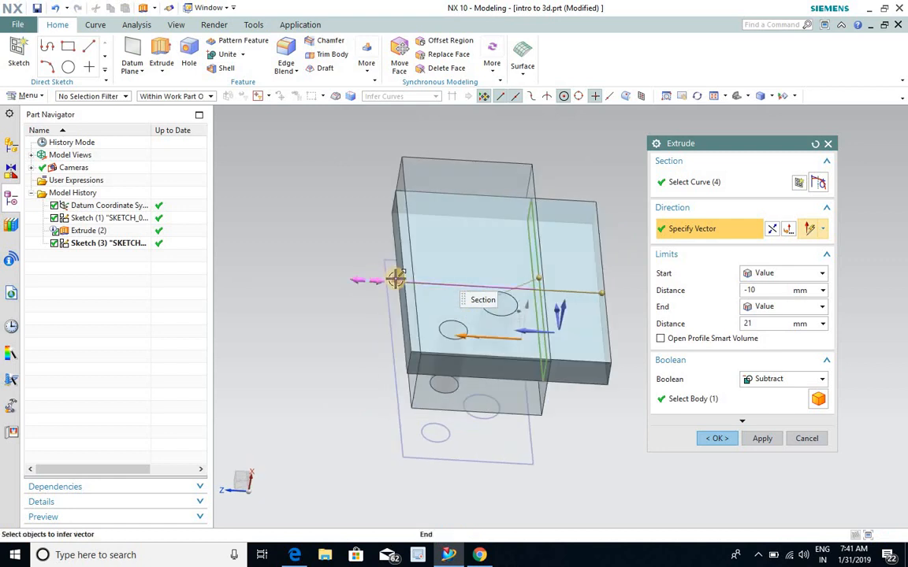
{"action": "left_click_drag", "start_coordinate": [396, 279], "coordinate": [348, 272]}
{"action": "scroll", "coordinate": [486, 367], "scroll_direction": "down", "scroll_amount": 3}
{"action": "middle_click_drag", "start_coordinate": [450, 357], "coordinate": [438, 340]}
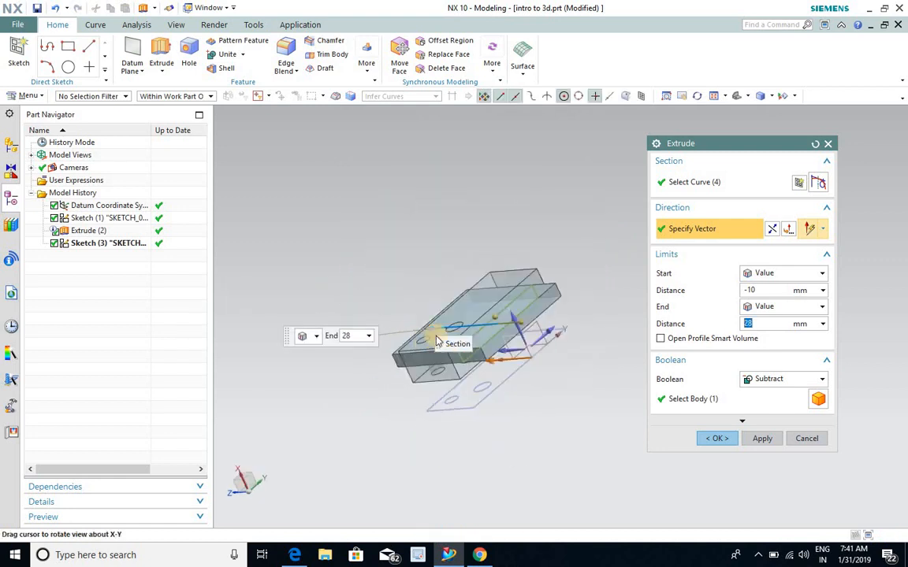
{"action": "scroll", "coordinate": [437, 340], "scroll_direction": "up", "scroll_amount": 2}
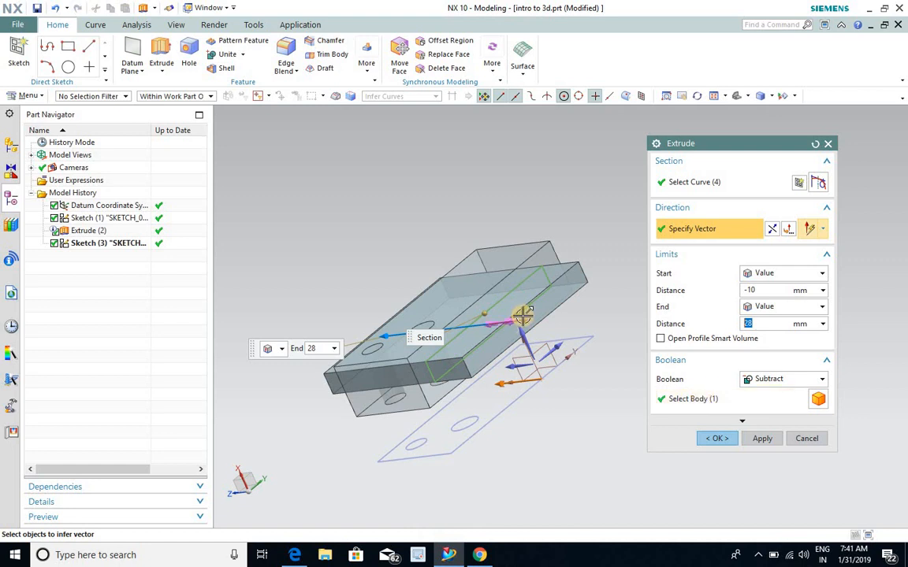
{"action": "left_click", "coordinate": [714, 438]}
{"action": "middle_click_drag", "start_coordinate": [539, 323], "coordinate": [427, 135]}
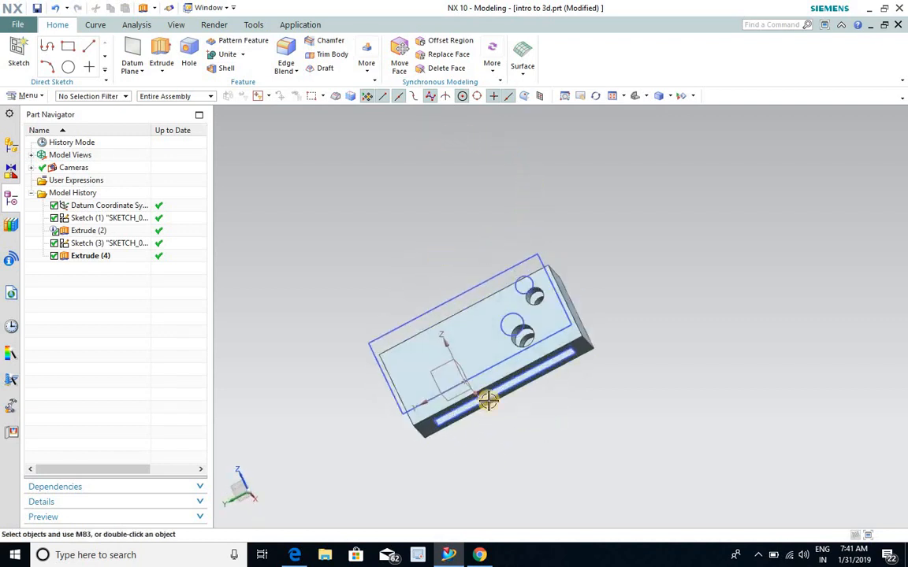
{"action": "key", "text": "Home"}
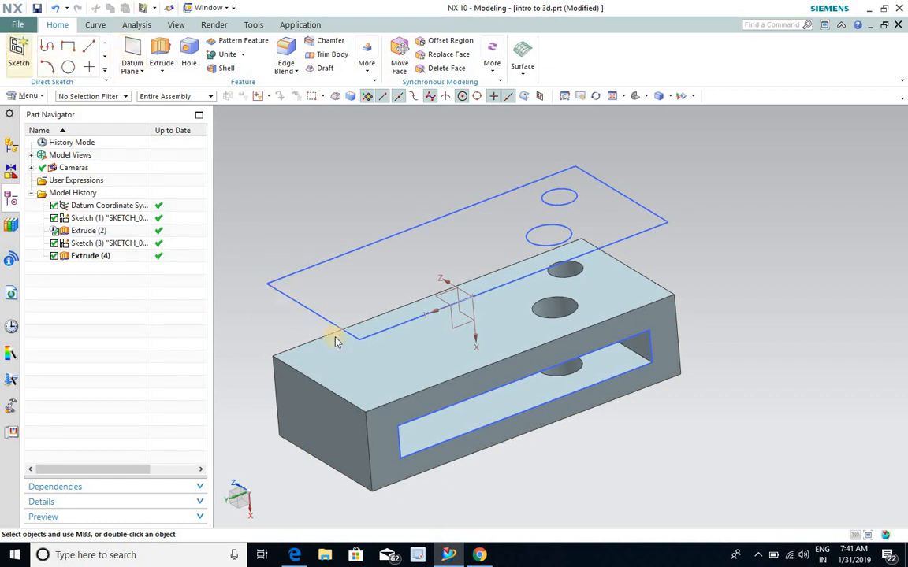
- Create an on-plane sketch on the block's large upper face and draw a circle about 11.6 mm in diameter away from the two holes
{"action": "left_click", "coordinate": [355, 358]}
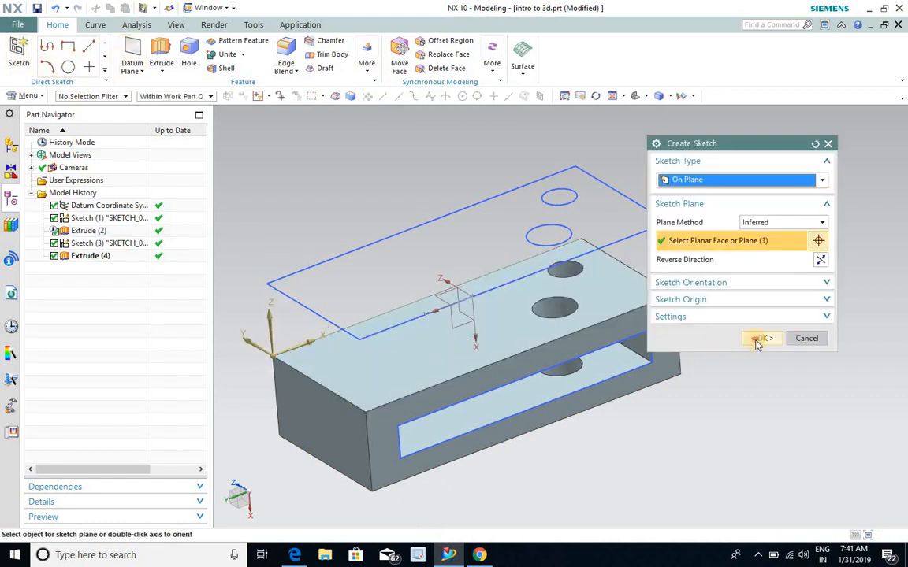
{"action": "left_click", "coordinate": [757, 339]}
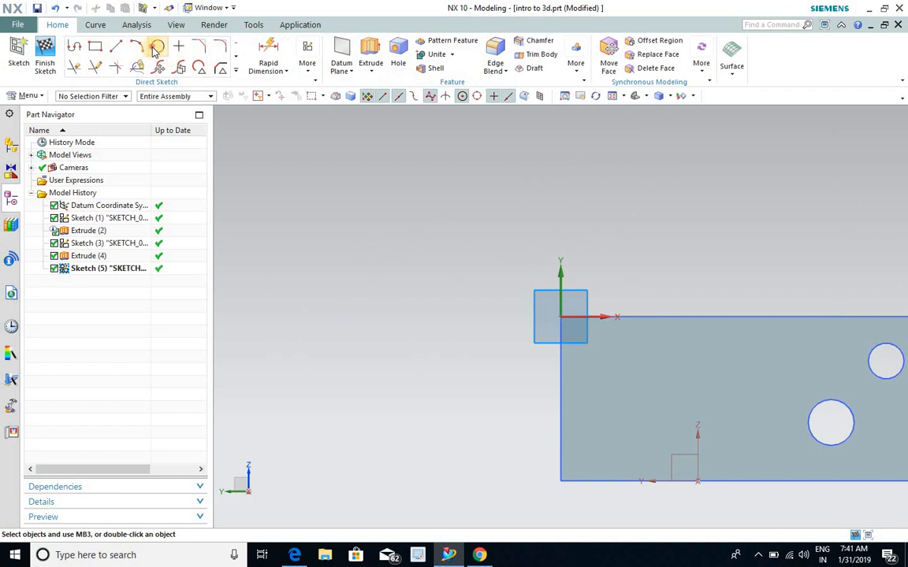
{"action": "left_click", "coordinate": [157, 47]}
{"action": "left_click", "coordinate": [485, 353]}
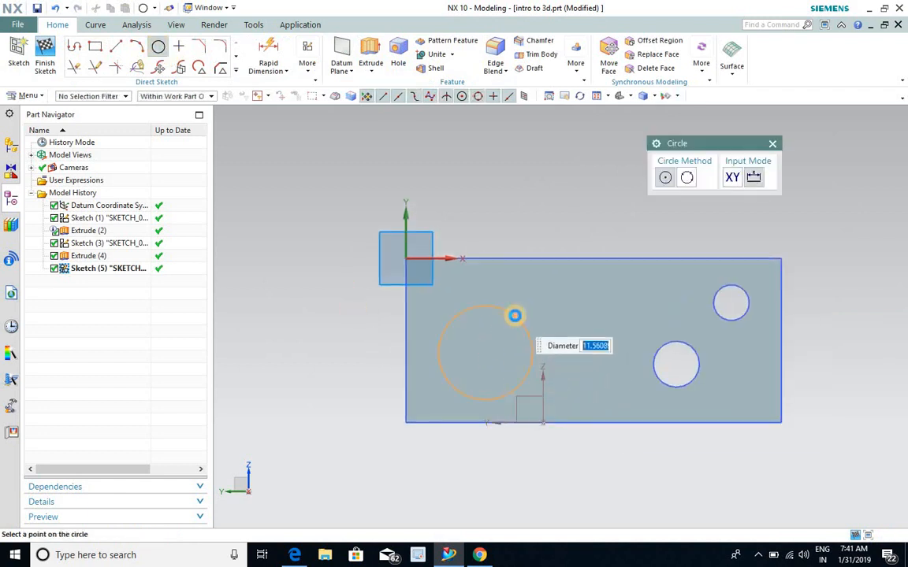
{"action": "left_click", "coordinate": [513, 315]}
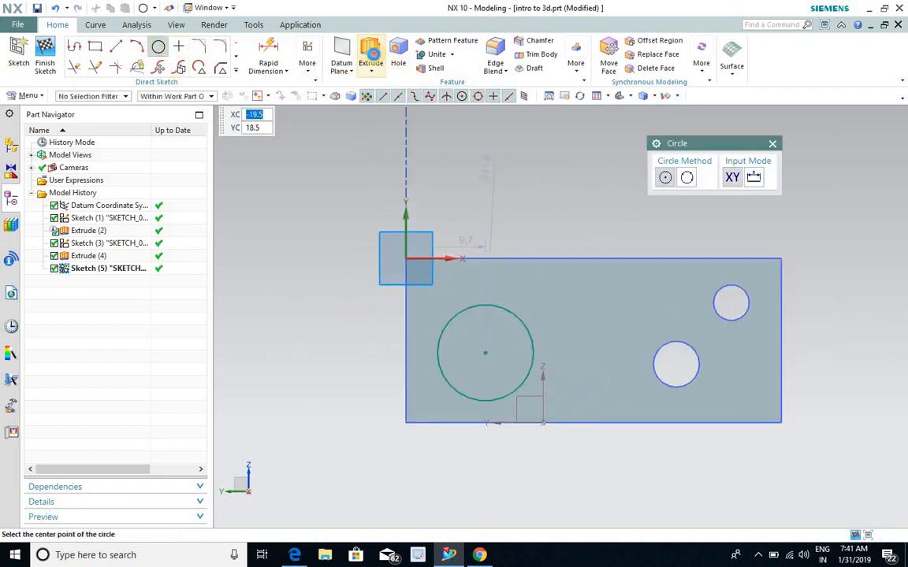
- Extrude the circle from -10 to 28 mm with its Boolean set to Unite with the block
{"action": "left_click", "coordinate": [369, 48]}
{"action": "middle_click_drag", "start_coordinate": [512, 387], "coordinate": [606, 299]}
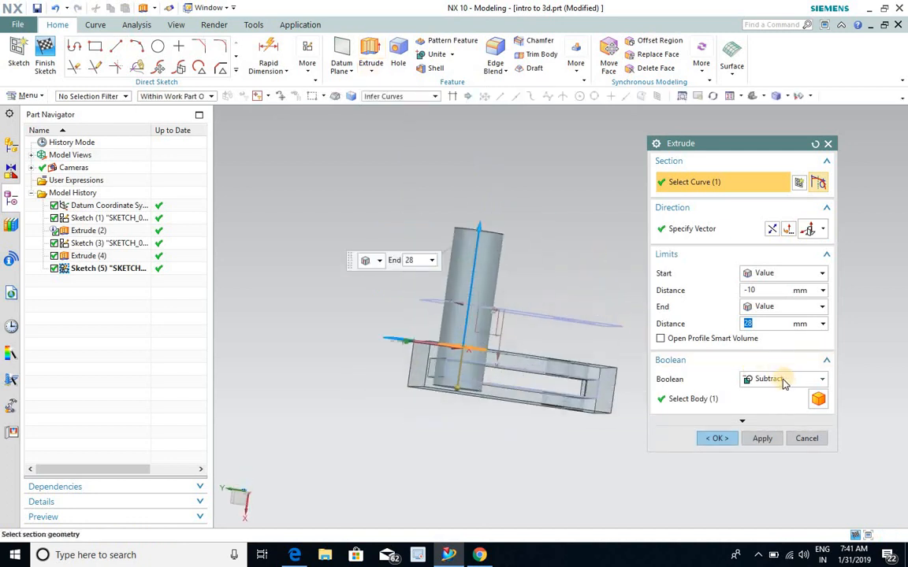
{"action": "left_click", "coordinate": [782, 380]}
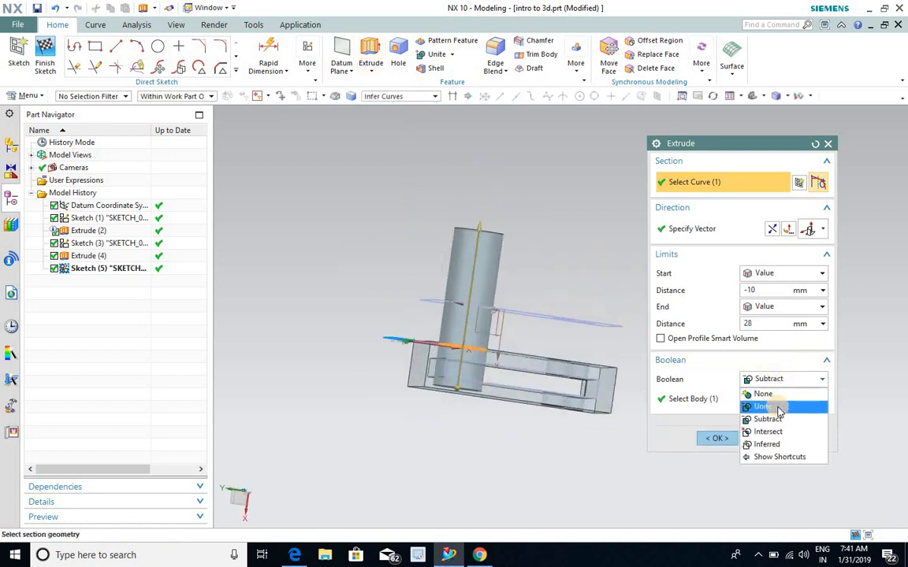
{"action": "left_click", "coordinate": [776, 405]}
{"action": "middle_click_drag", "start_coordinate": [552, 344], "coordinate": [520, 343]}
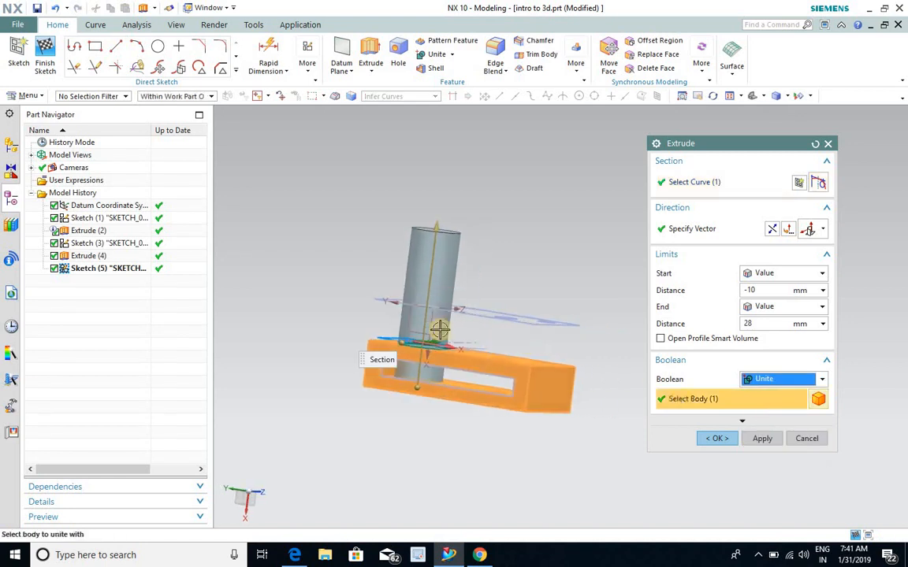
{"action": "scroll", "coordinate": [441, 301], "scroll_direction": "up", "scroll_amount": 2}
{"action": "middle_click_drag", "start_coordinate": [475, 390], "coordinate": [447, 381]}
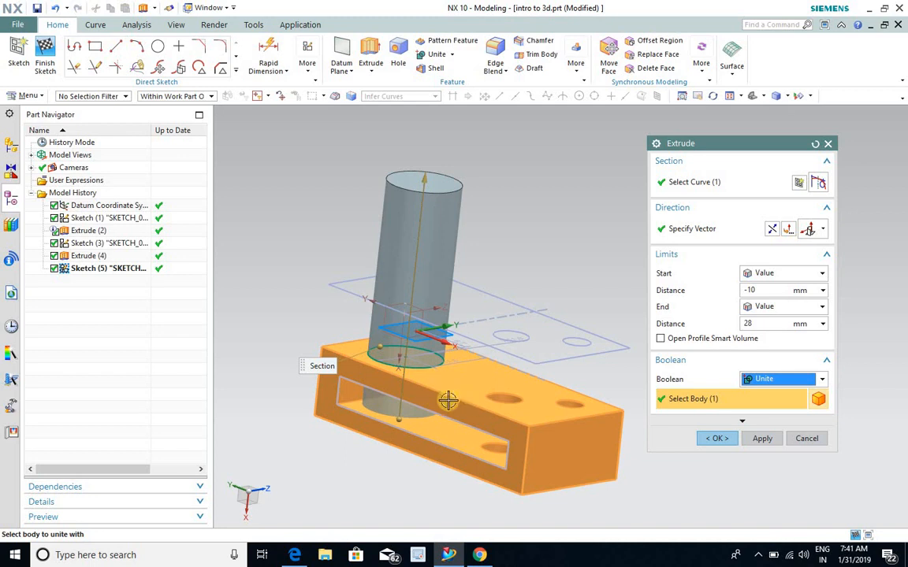
{"action": "left_click", "coordinate": [765, 439]}
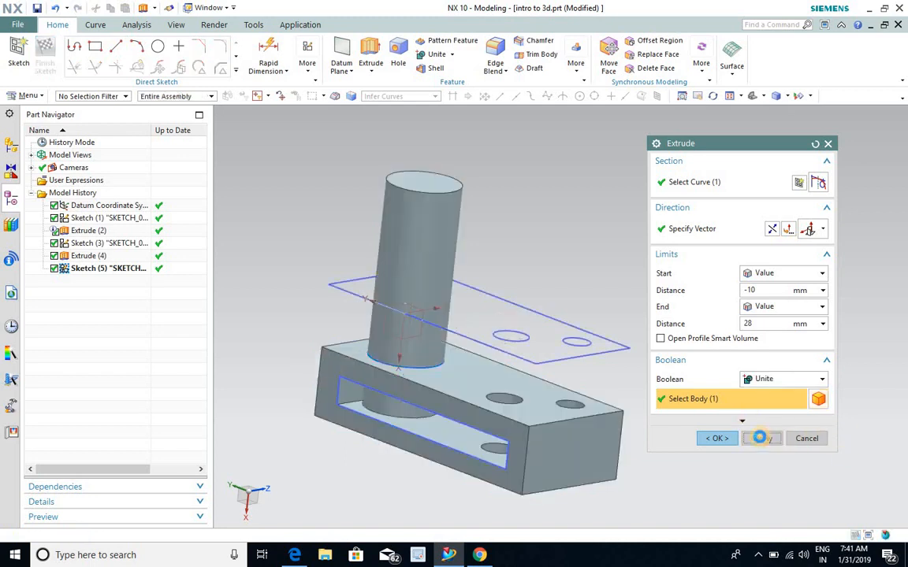
{"action": "left_click", "coordinate": [805, 439]}
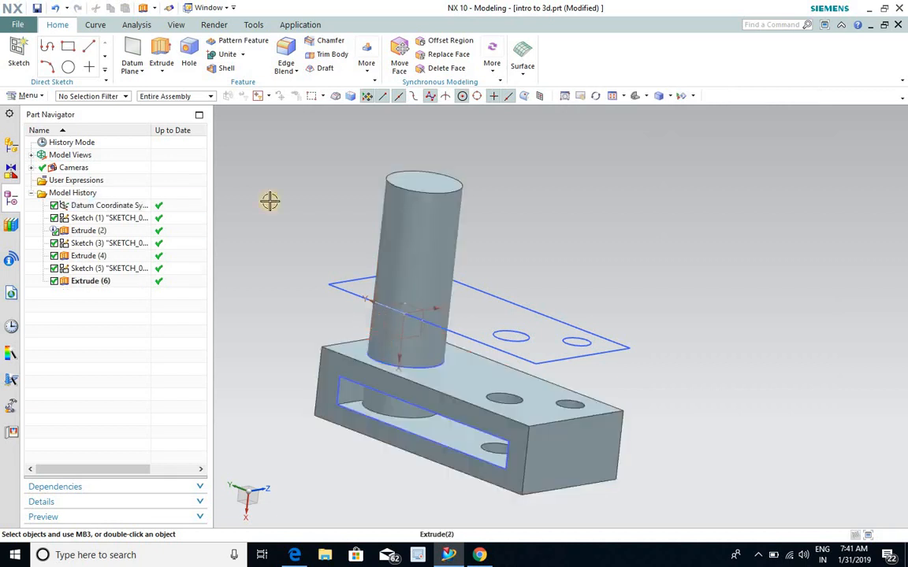
{"action": "left_click", "coordinate": [229, 55]}
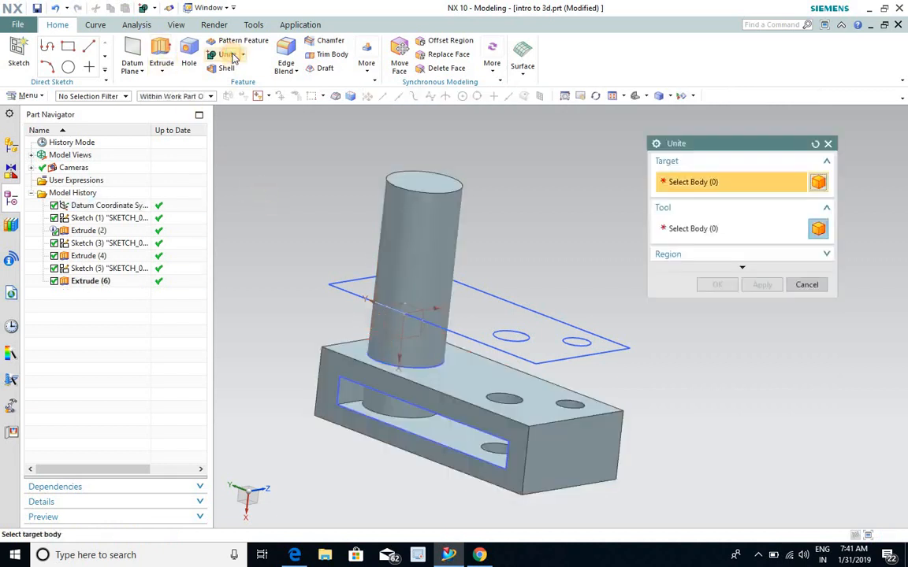
{"action": "scroll", "coordinate": [474, 252], "scroll_direction": "up", "scroll_amount": 2}
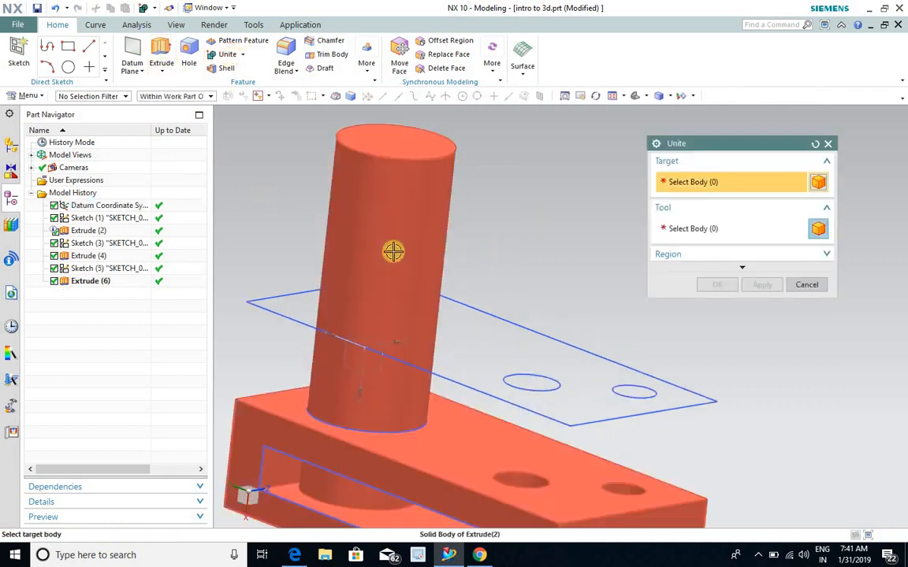
{"action": "scroll", "coordinate": [405, 225], "scroll_direction": "down", "scroll_amount": 3}
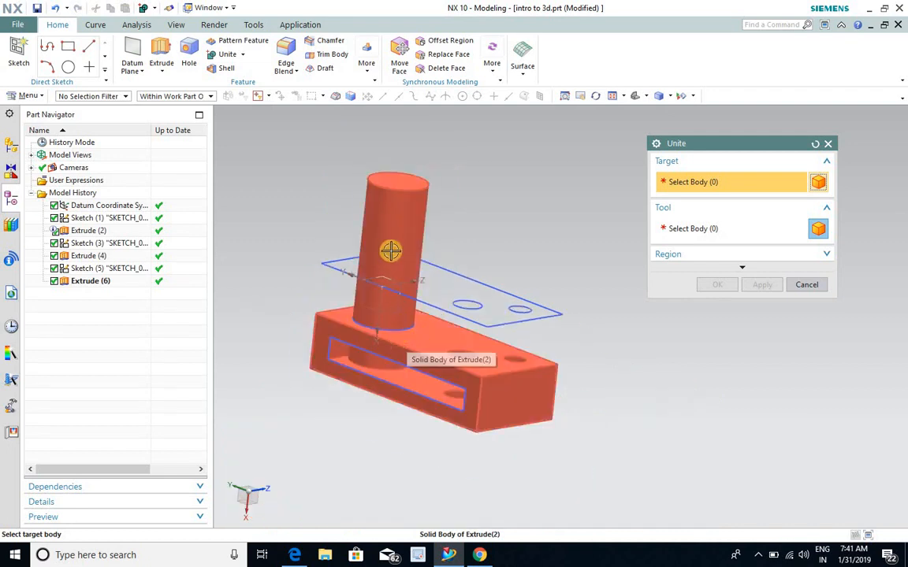
{"action": "scroll", "coordinate": [391, 250], "scroll_direction": "up", "scroll_amount": 1}
{"action": "scroll", "coordinate": [395, 236], "scroll_direction": "down", "scroll_amount": 1}
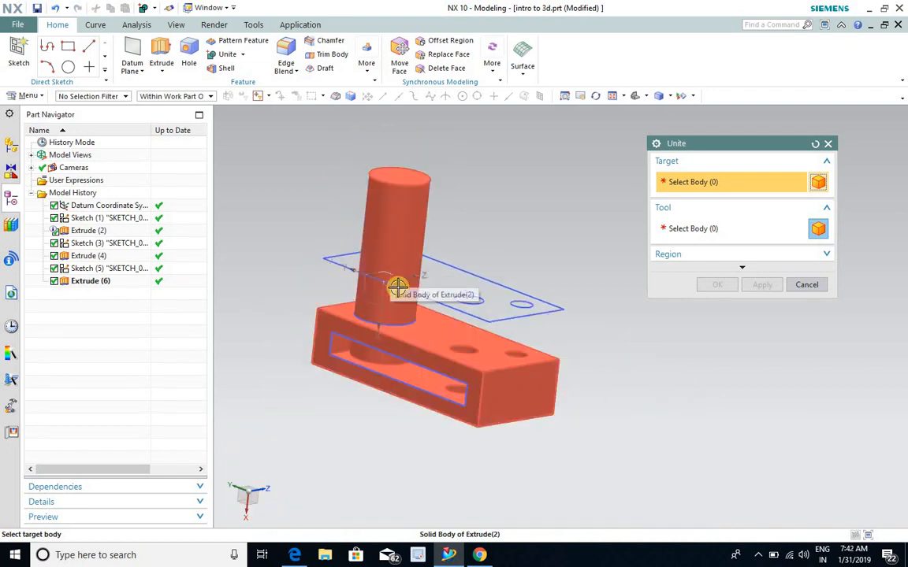
{"action": "scroll", "coordinate": [398, 287], "scroll_direction": "up", "scroll_amount": 1}
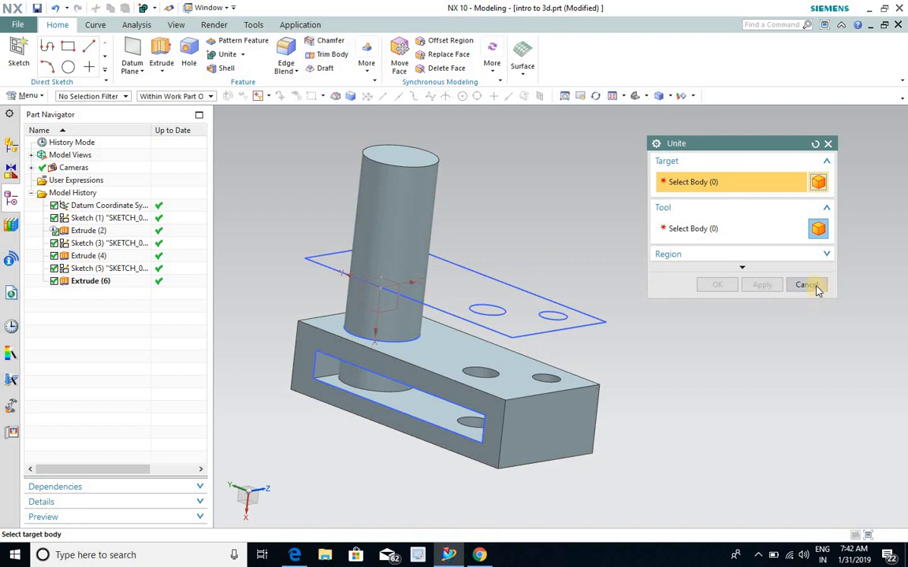
{"action": "left_click", "coordinate": [802, 285]}
{"action": "scroll", "coordinate": [403, 266], "scroll_direction": "down", "scroll_amount": 2}
{"action": "middle_click_drag", "start_coordinate": [401, 266], "coordinate": [411, 284]}
{"action": "scroll", "coordinate": [432, 325], "scroll_direction": "up", "scroll_amount": 2}
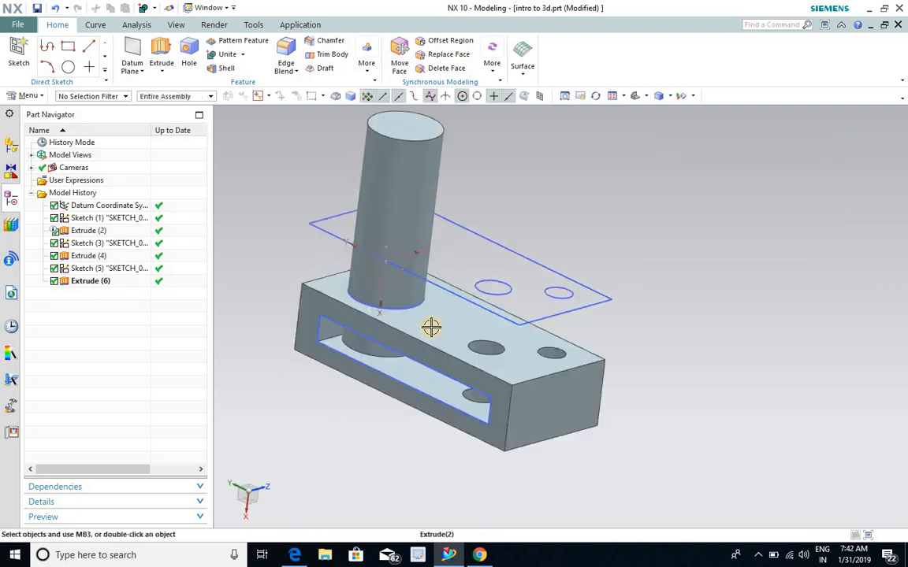
- Undo the united cylinder extrude and extrude the circle again from -10 to 28 mm with Unite
{"action": "key", "text": "ctrl+z"}
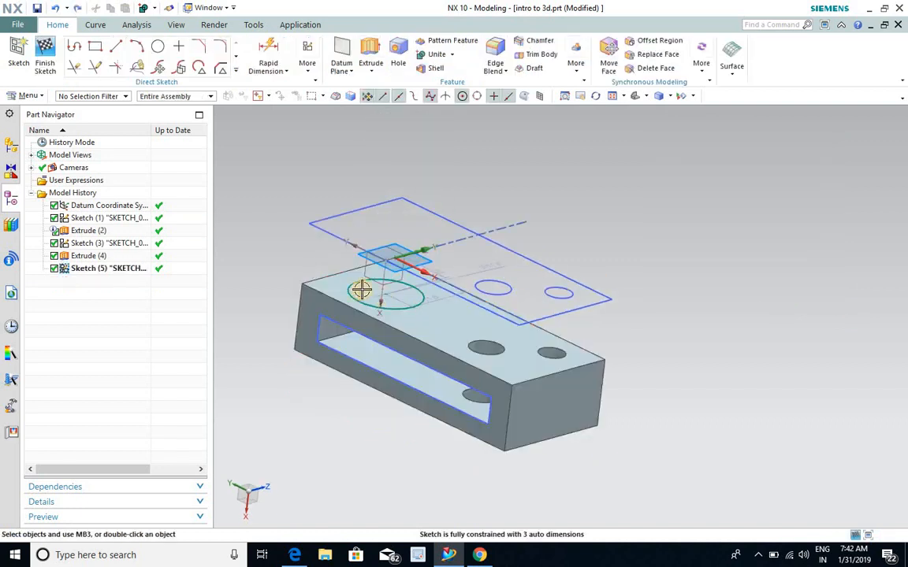
{"action": "left_click", "coordinate": [370, 49]}
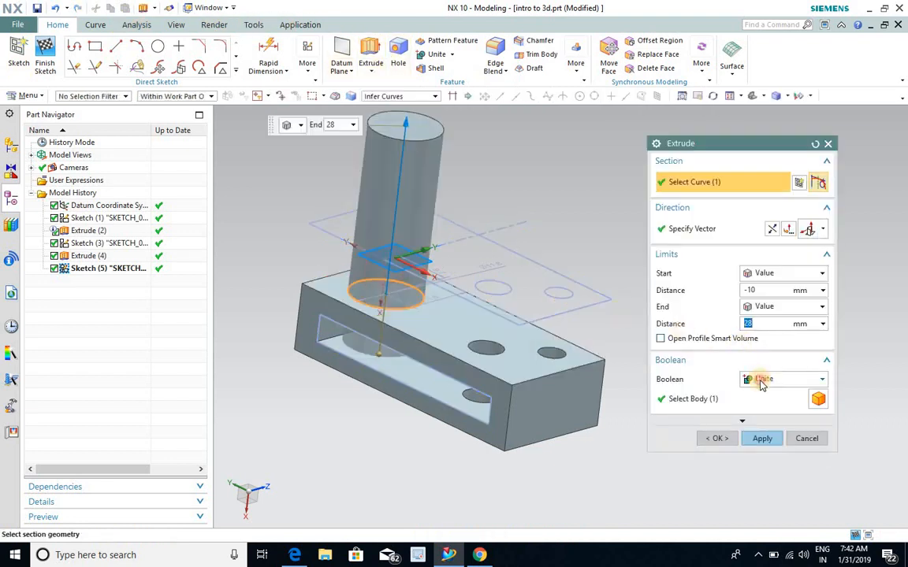
{"action": "left_click", "coordinate": [761, 380]}
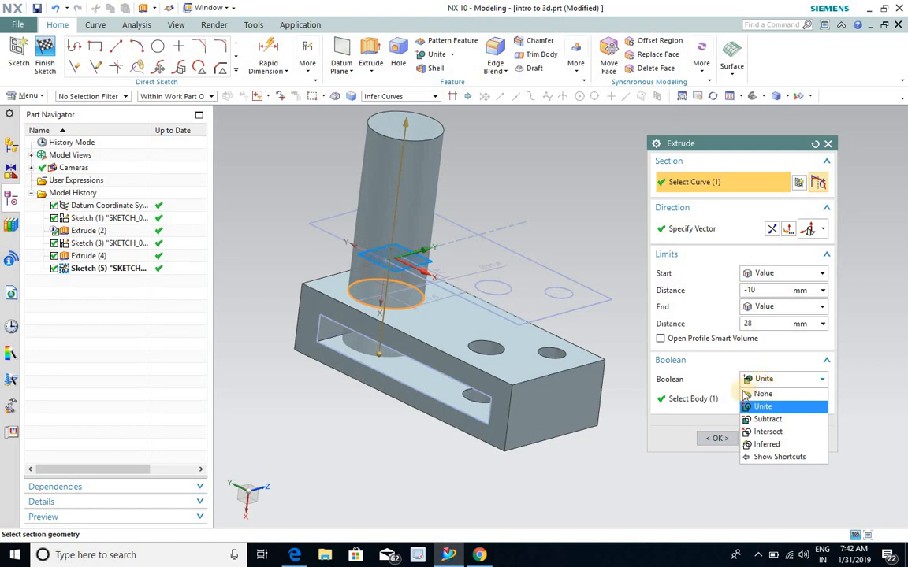
{"action": "middle_click", "coordinate": [426, 282]}
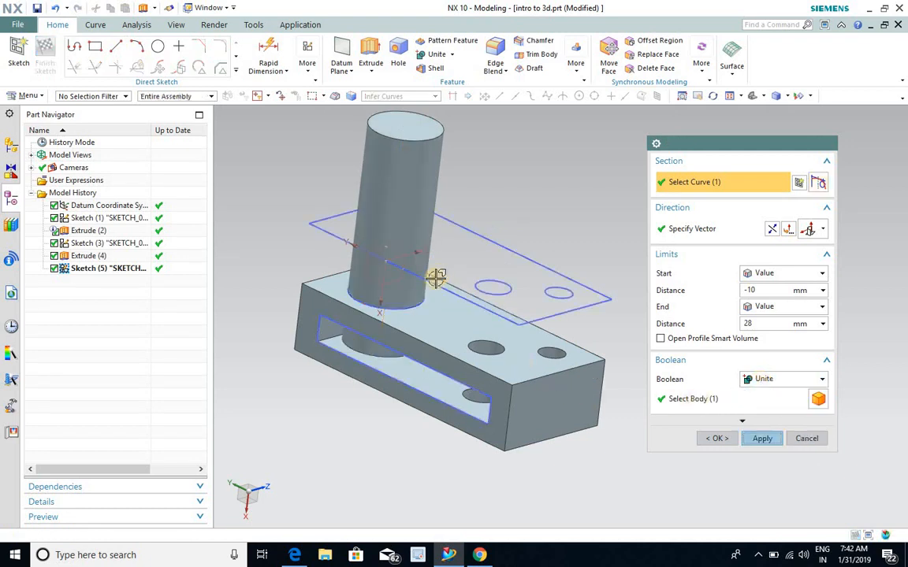
{"action": "left_click", "coordinate": [805, 438]}
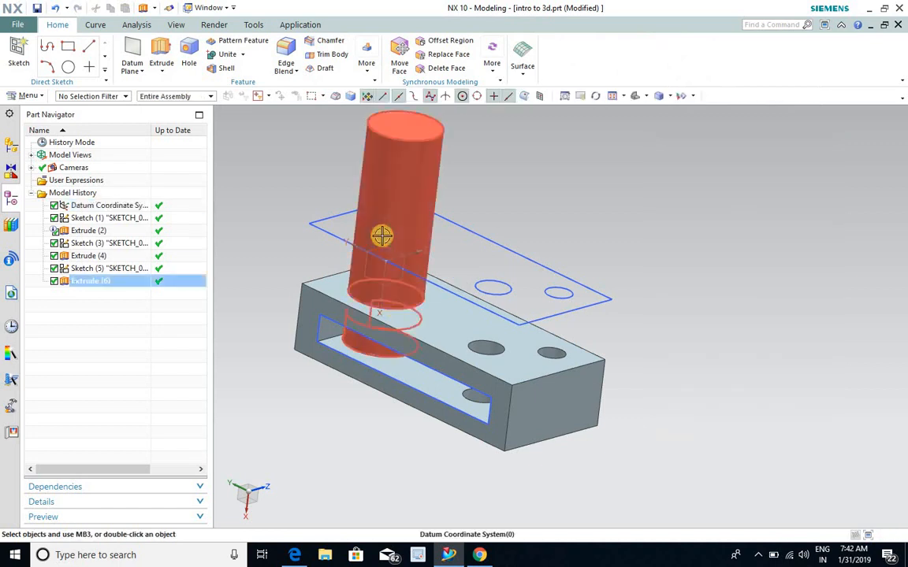
- Undo the repeated extrude and extrude the circle from -10 to 28 mm as a separate body with Boolean None
{"action": "key", "text": "ctrl+z"}
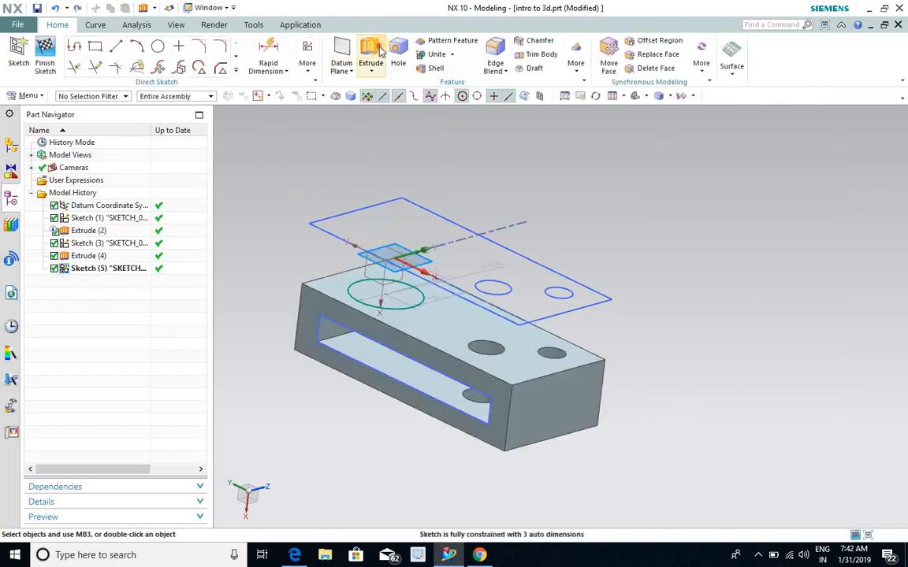
{"action": "left_click", "coordinate": [370, 57]}
{"action": "left_click", "coordinate": [762, 380]}
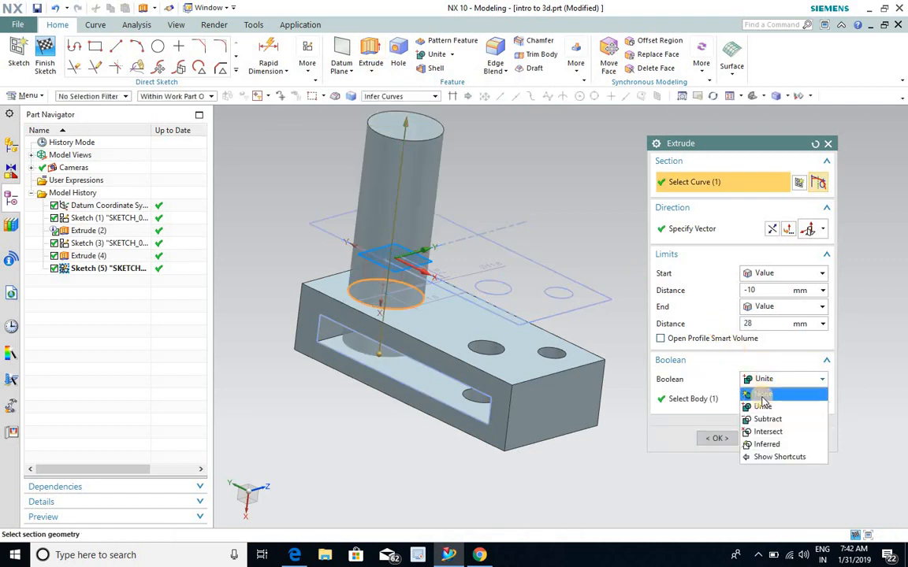
{"action": "left_click", "coordinate": [762, 395]}
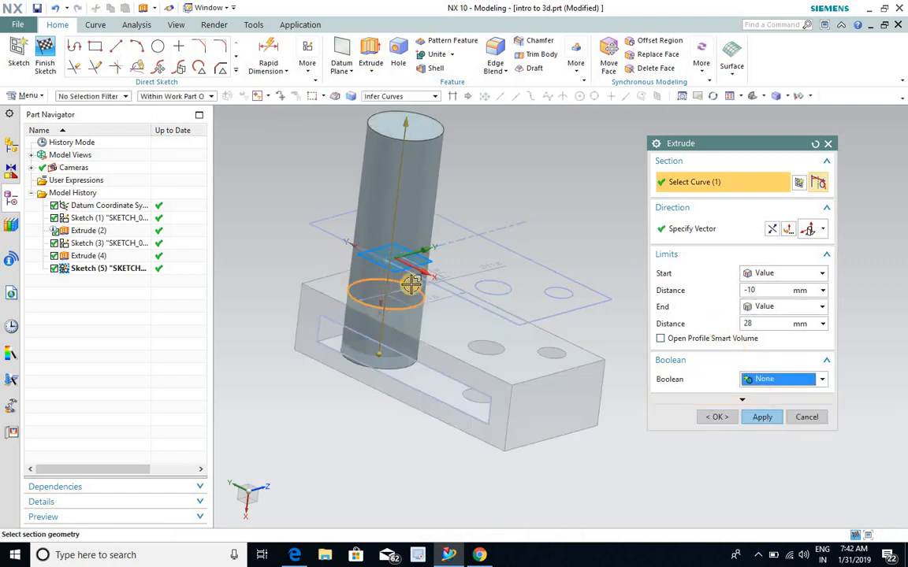
{"action": "left_click", "coordinate": [718, 417]}
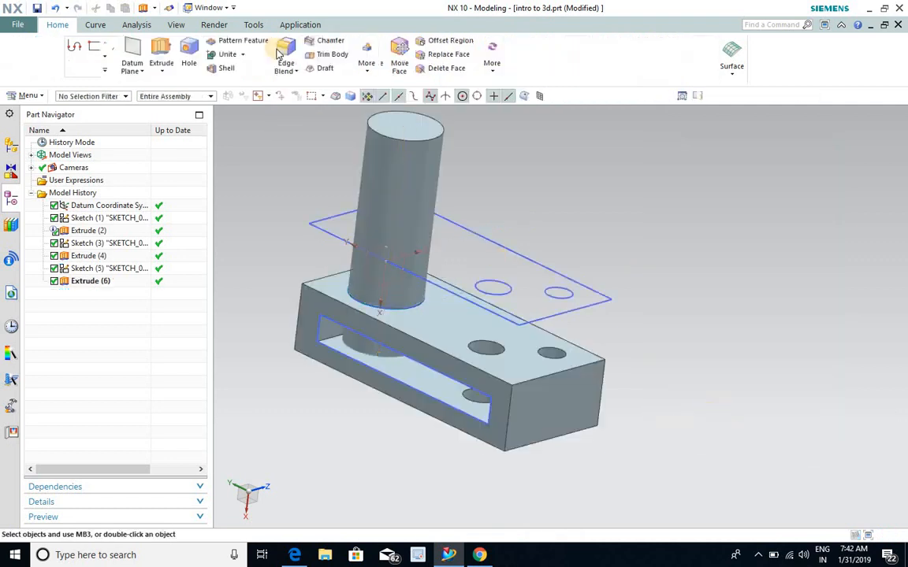
- Unite the bodies with the Unite command, using the cylinder as target and the block as tool
{"action": "left_click", "coordinate": [226, 54]}
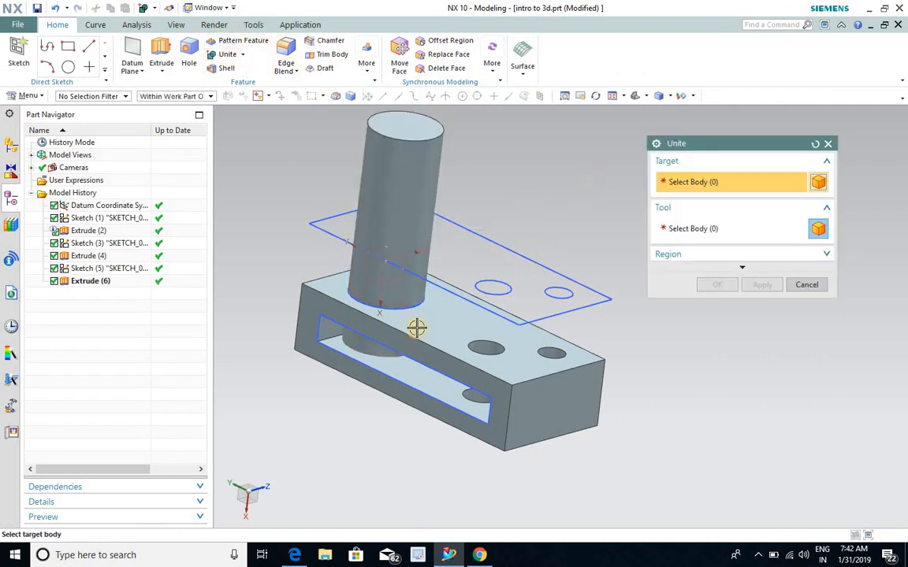
{"action": "left_click", "coordinate": [411, 209]}
{"action": "left_click", "coordinate": [451, 315]}
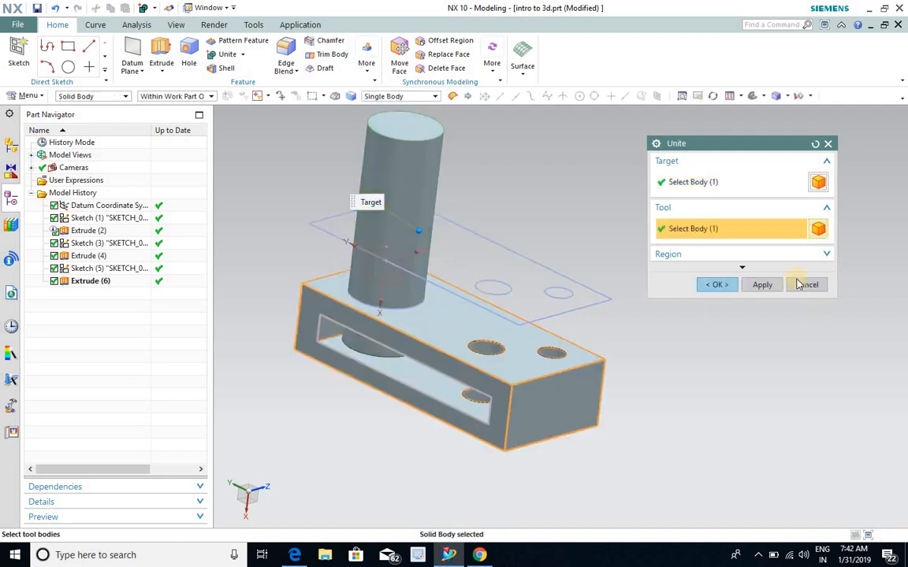
{"action": "left_click", "coordinate": [717, 284]}
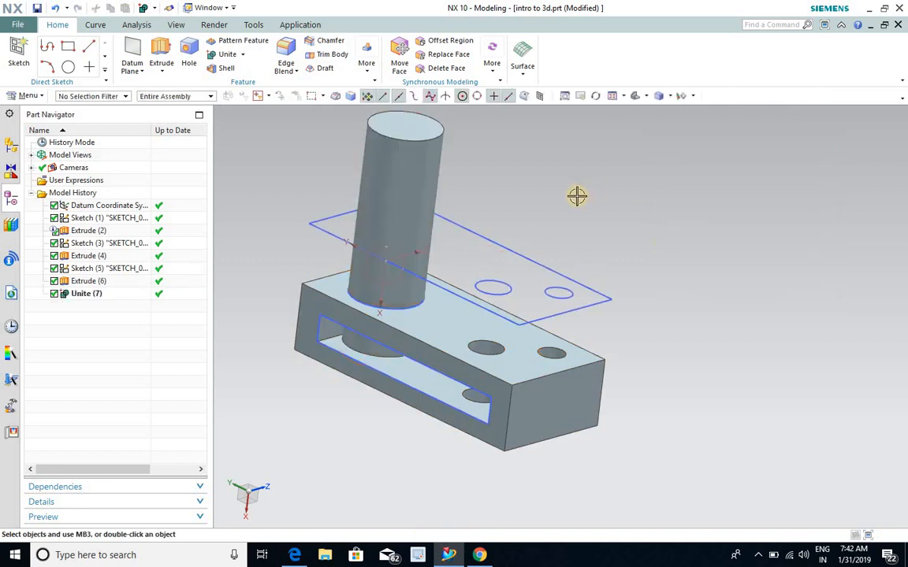
- Switch to Chrome to check the Class 4 topics in the NX syllabus, and return to NX
{"action": "scroll", "coordinate": [577, 195], "scroll_direction": "down", "scroll_amount": 1}
{"action": "middle_click_drag", "start_coordinate": [272, 108], "coordinate": [317, 173]}
{"action": "scroll", "coordinate": [294, 182], "scroll_direction": "up", "scroll_amount": 1}
{"action": "left_click", "coordinate": [478, 555]}
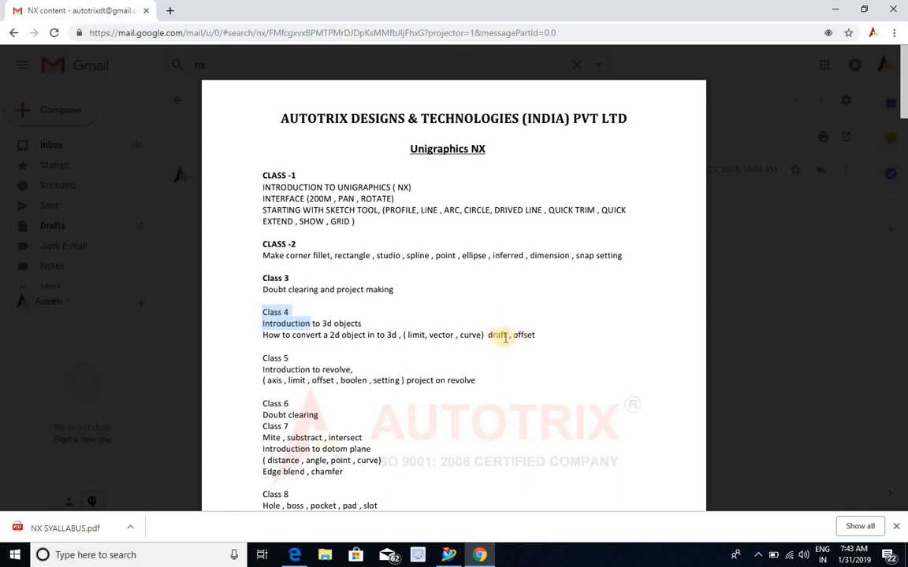
{"action": "left_click", "coordinate": [835, 10]}
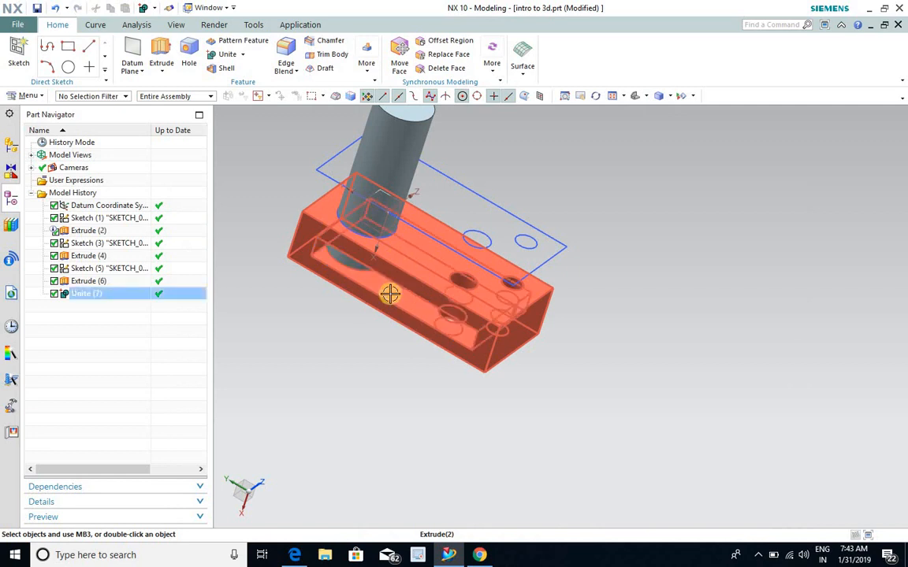
- Undo the unite and all sketches and extrudes added after the first extrude, back to the plain rectangular block
{"action": "double_click", "coordinate": [345, 285]}
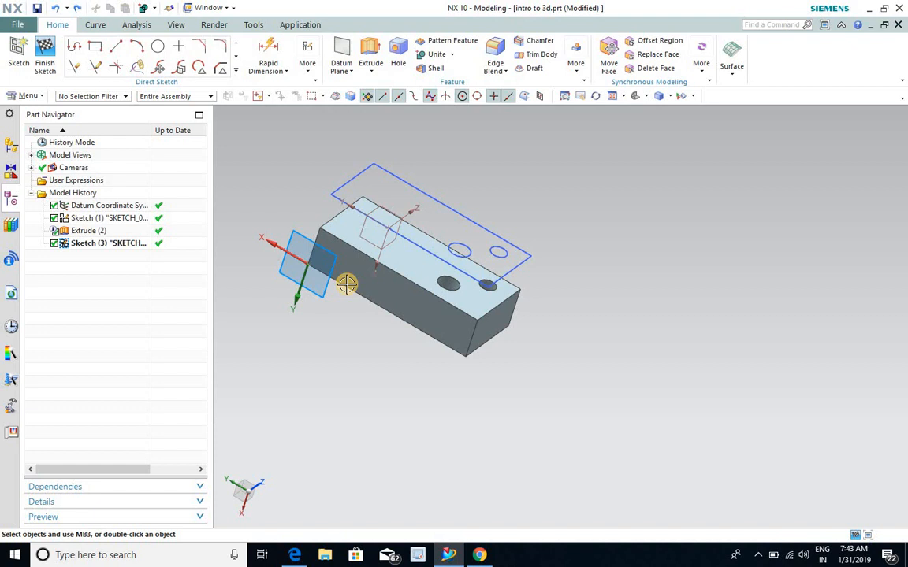
{"action": "key", "text": "ctrl+z"}
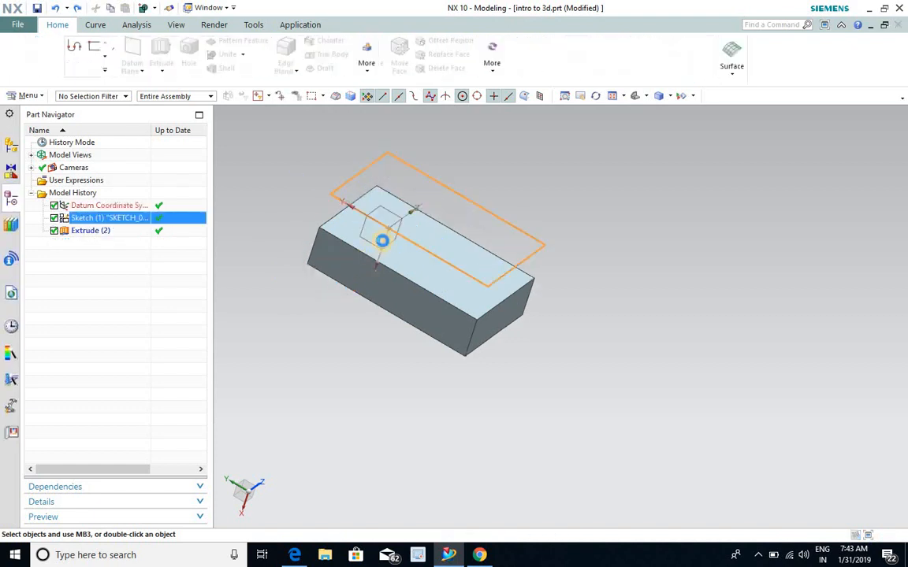
{"action": "middle_click_drag", "start_coordinate": [333, 252], "coordinate": [375, 237]}
- Edit the block's extrude and set its draft to From Start Limit with a 2 degree angle
{"action": "double_click", "coordinate": [379, 237]}
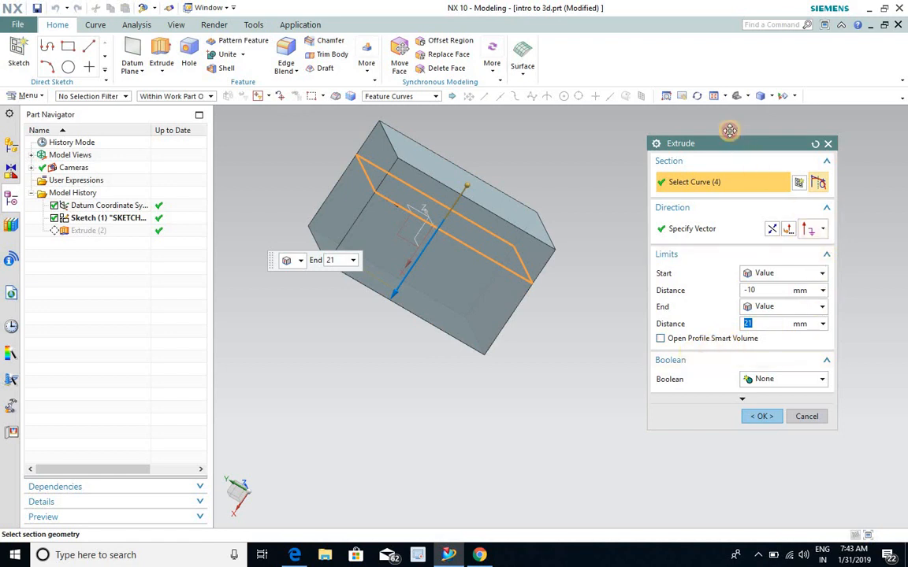
{"action": "left_click_drag", "start_coordinate": [729, 130], "coordinate": [716, 100]}
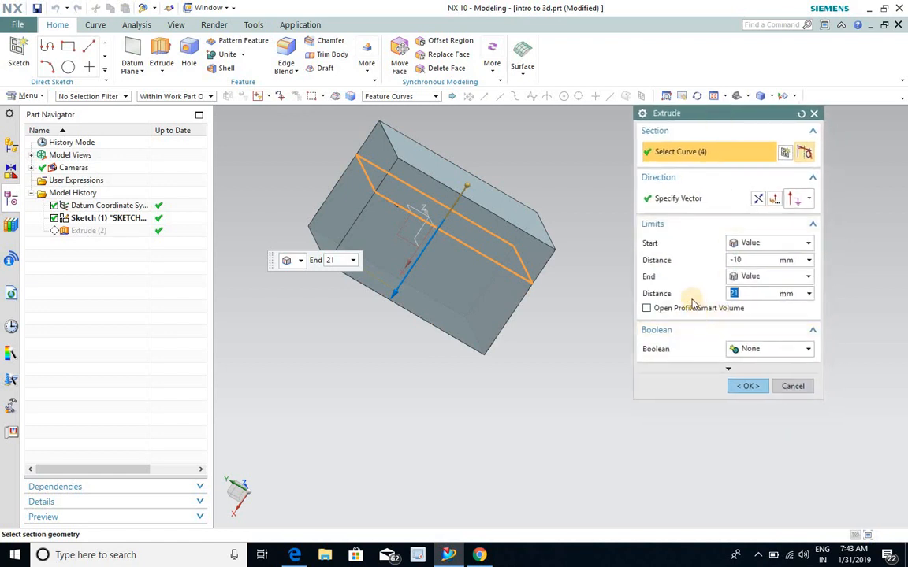
{"action": "left_click", "coordinate": [694, 225]}
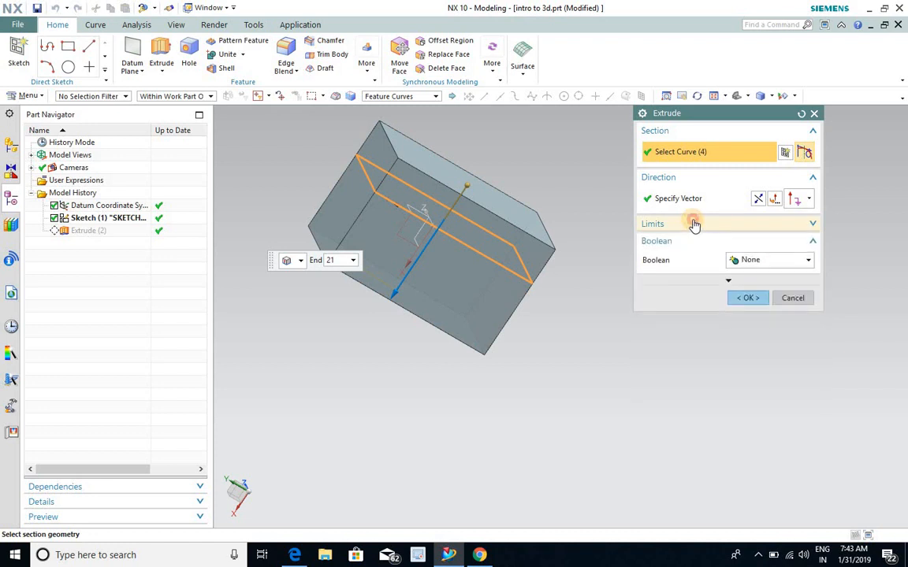
{"action": "left_click", "coordinate": [693, 225]}
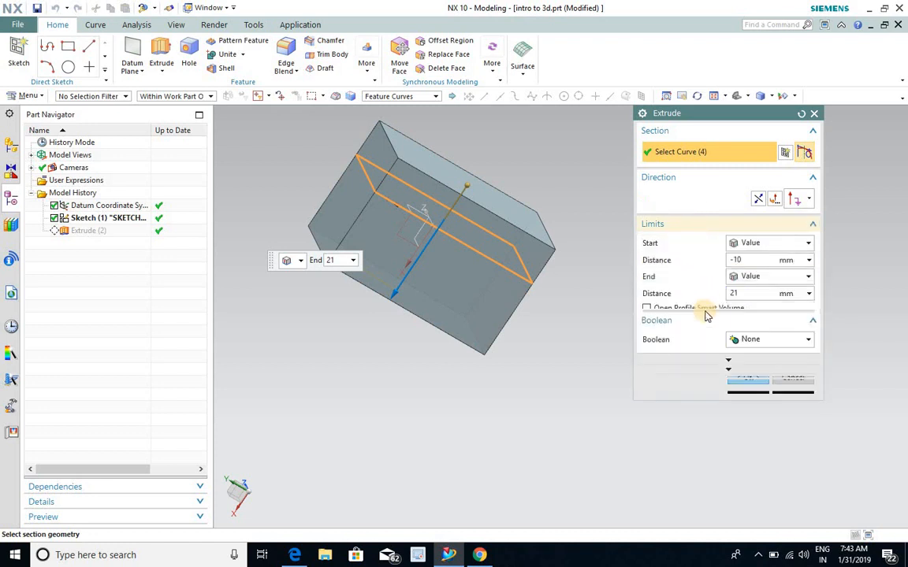
{"action": "left_click", "coordinate": [728, 372]}
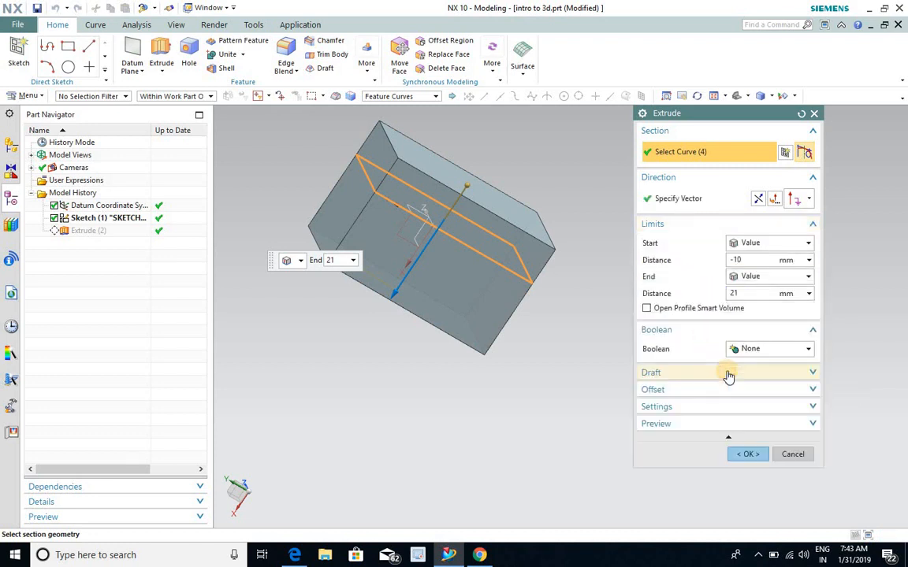
{"action": "left_click", "coordinate": [662, 376]}
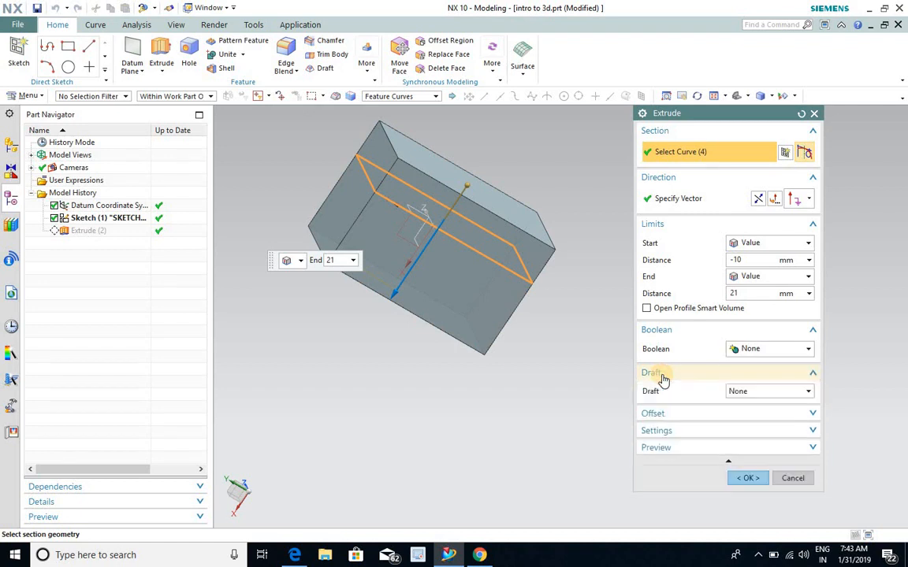
{"action": "left_click", "coordinate": [752, 394]}
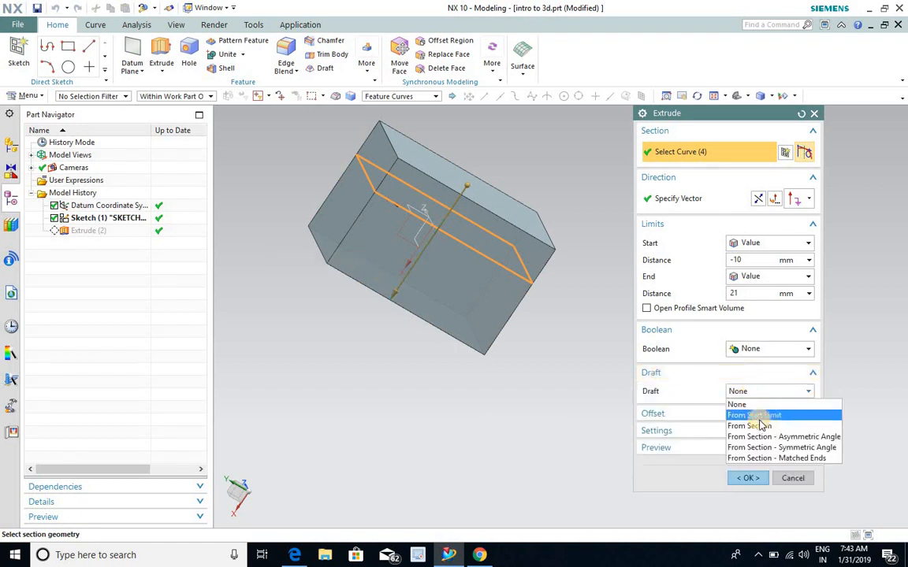
{"action": "left_click", "coordinate": [763, 416]}
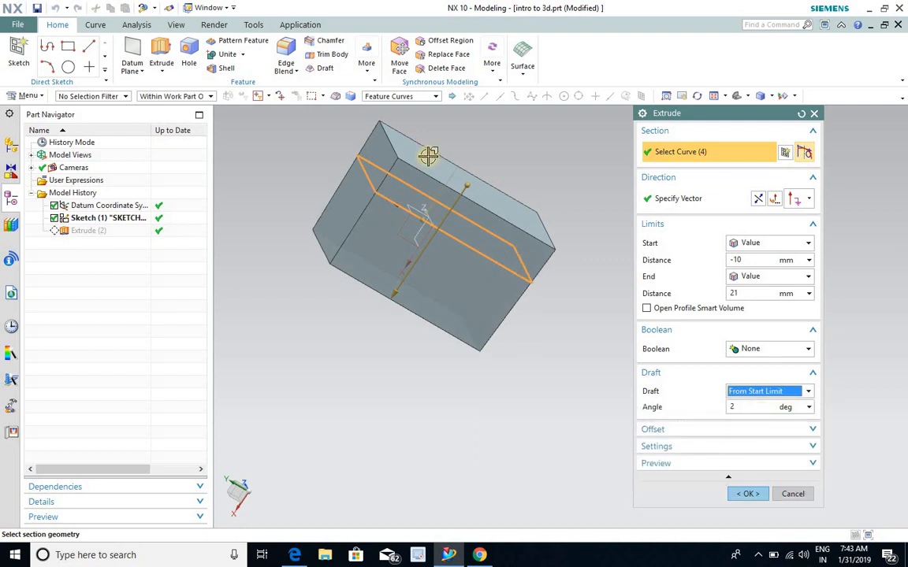
{"action": "middle_click_drag", "start_coordinate": [502, 227], "coordinate": [457, 213]}
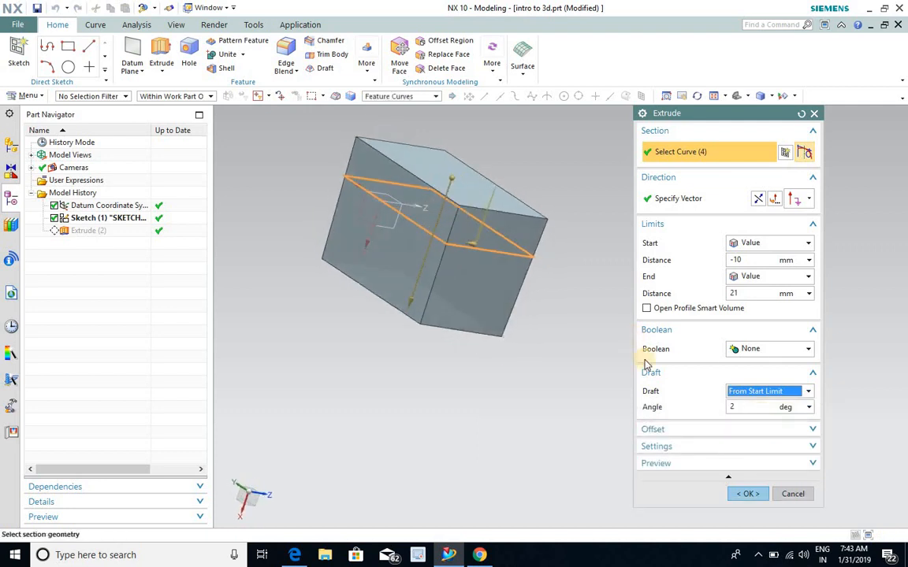
- Set the draft angle to 20 degrees and shorten the extrude's end distance to 11 mm
{"action": "left_click_drag", "start_coordinate": [737, 405], "coordinate": [703, 408]}
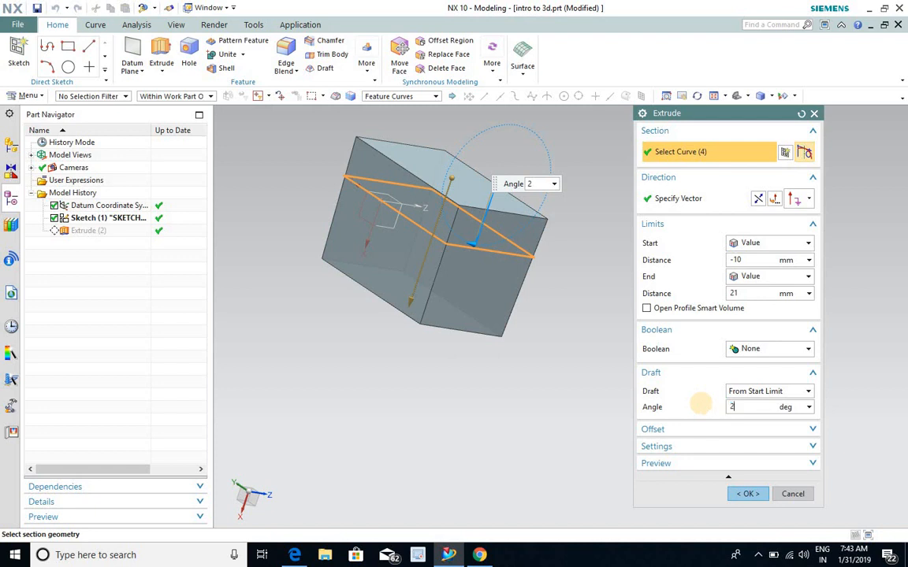
{"action": "middle_click_drag", "start_coordinate": [475, 245], "coordinate": [428, 259]}
{"action": "left_click_drag", "start_coordinate": [416, 293], "coordinate": [423, 318]}
{"action": "middle_click_drag", "start_coordinate": [477, 184], "coordinate": [439, 272]}
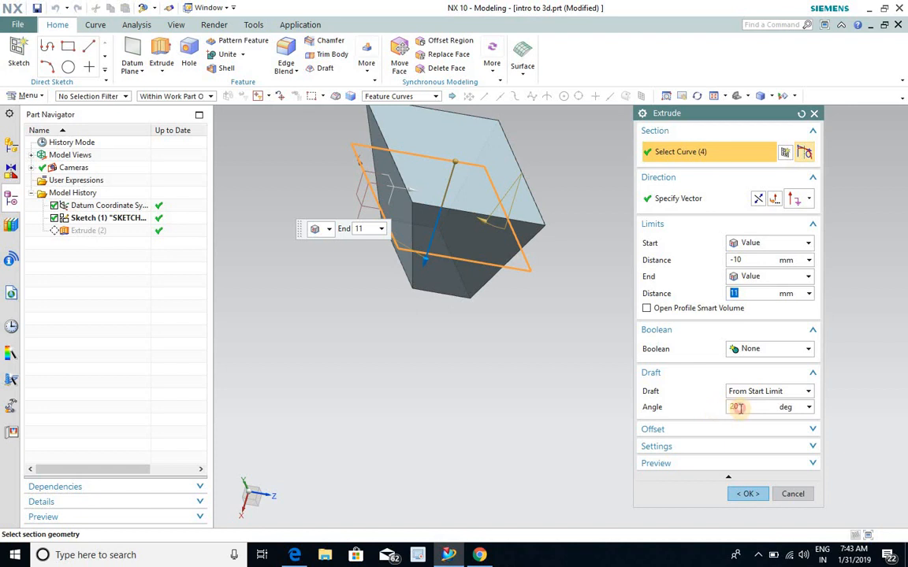
- Set the draft angle to -20 degrees and apply the edited extrude
{"action": "left_click_drag", "start_coordinate": [737, 407], "coordinate": [703, 406]}
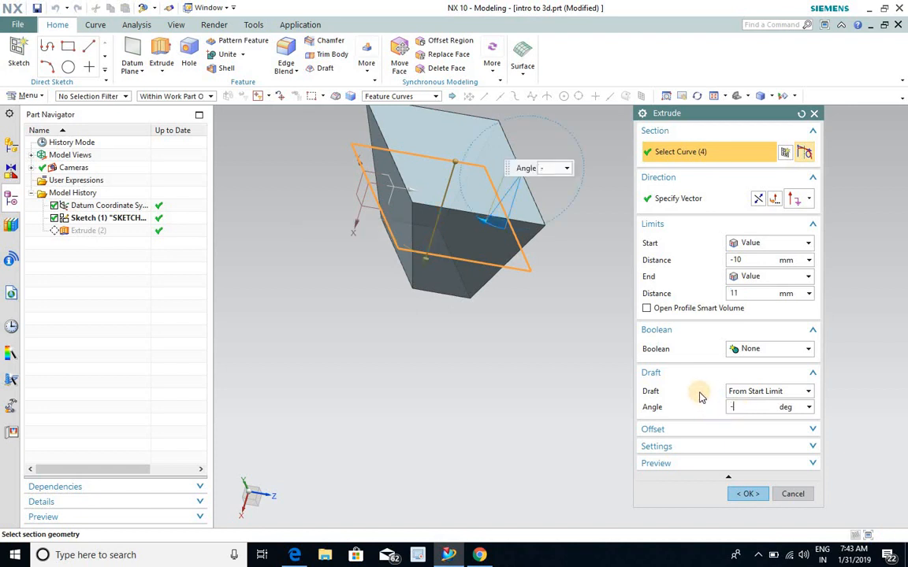
{"action": "left_click", "coordinate": [736, 493]}
{"action": "middle_click_drag", "start_coordinate": [460, 262], "coordinate": [482, 273]}
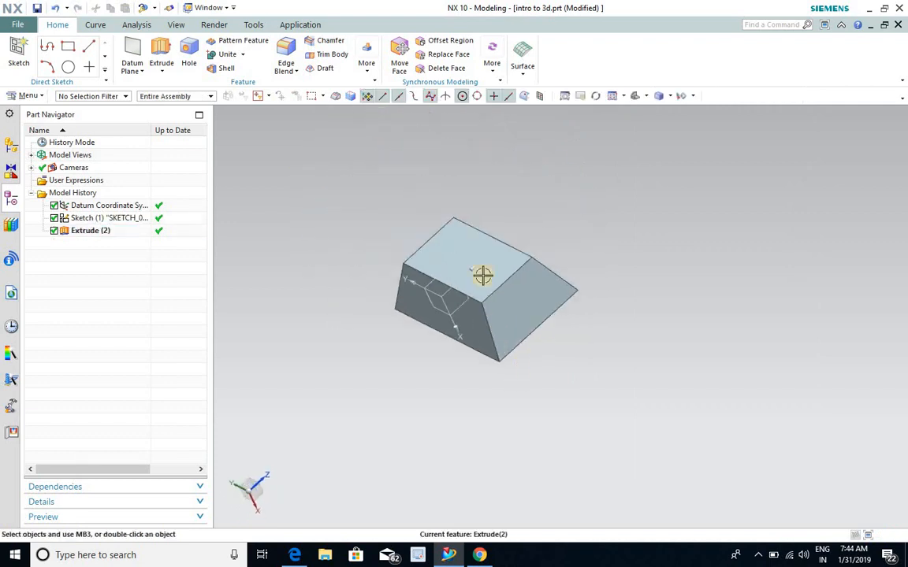
- Reopen the tapered block's extrude for editing and set its offset to Single-Sided with an end of 5 mm
{"action": "middle_click_drag", "start_coordinate": [488, 308], "coordinate": [499, 313]}
{"action": "double_click", "coordinate": [499, 313]}
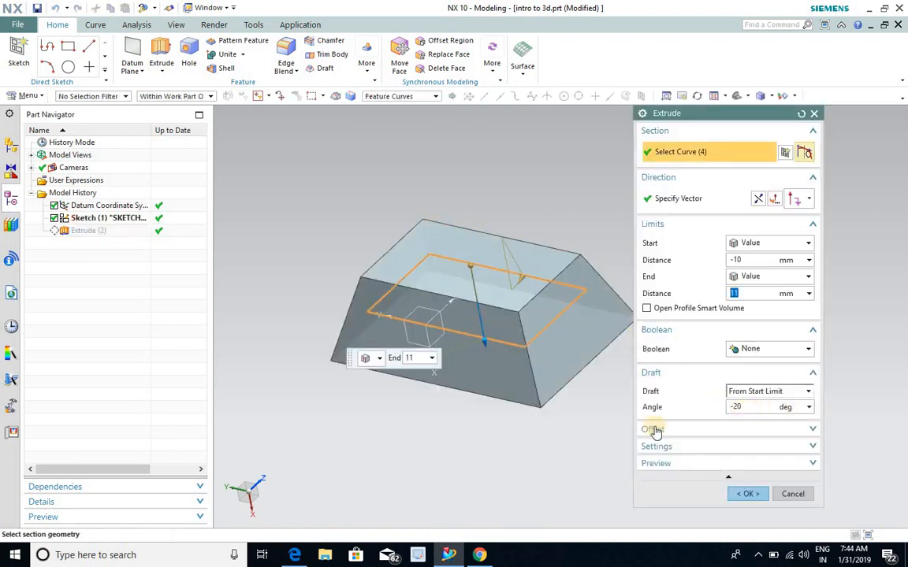
{"action": "left_click", "coordinate": [653, 430]}
{"action": "scroll", "coordinate": [541, 386], "scroll_direction": "down", "scroll_amount": 1}
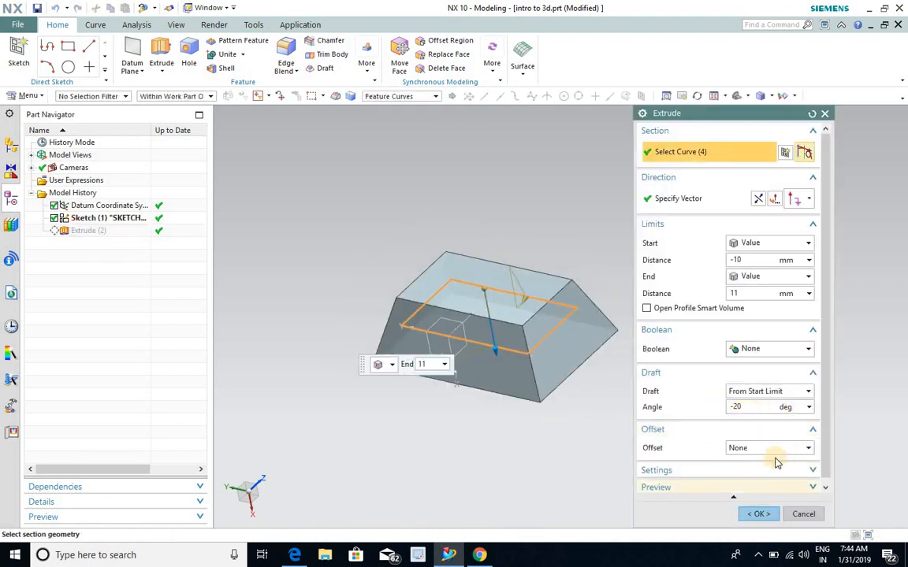
{"action": "left_click", "coordinate": [812, 430]}
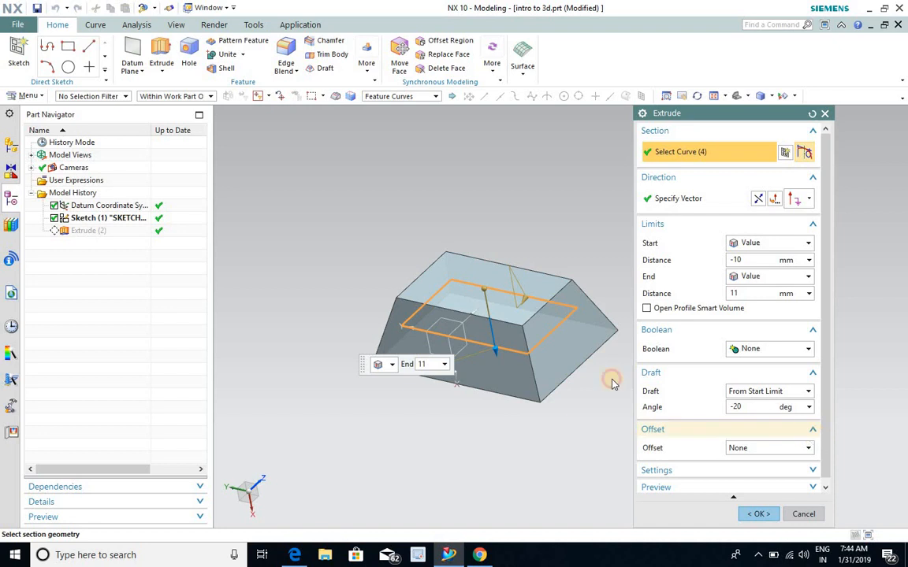
{"action": "scroll", "coordinate": [585, 352], "scroll_direction": "down", "scroll_amount": 2}
{"action": "scroll", "coordinate": [586, 352], "scroll_direction": "up", "scroll_amount": 2}
{"action": "middle_click_drag", "start_coordinate": [551, 353], "coordinate": [600, 316]}
{"action": "left_click", "coordinate": [755, 430]}
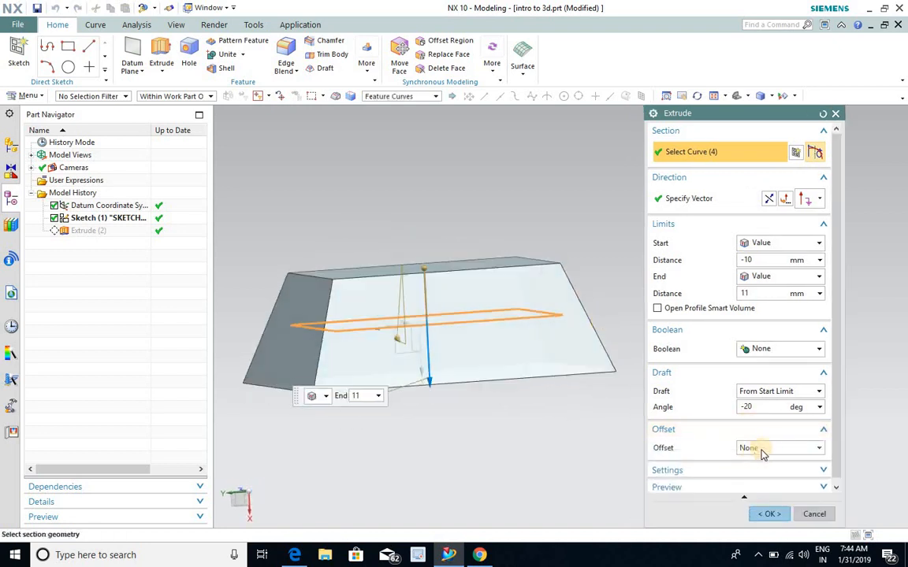
{"action": "left_click", "coordinate": [768, 447]}
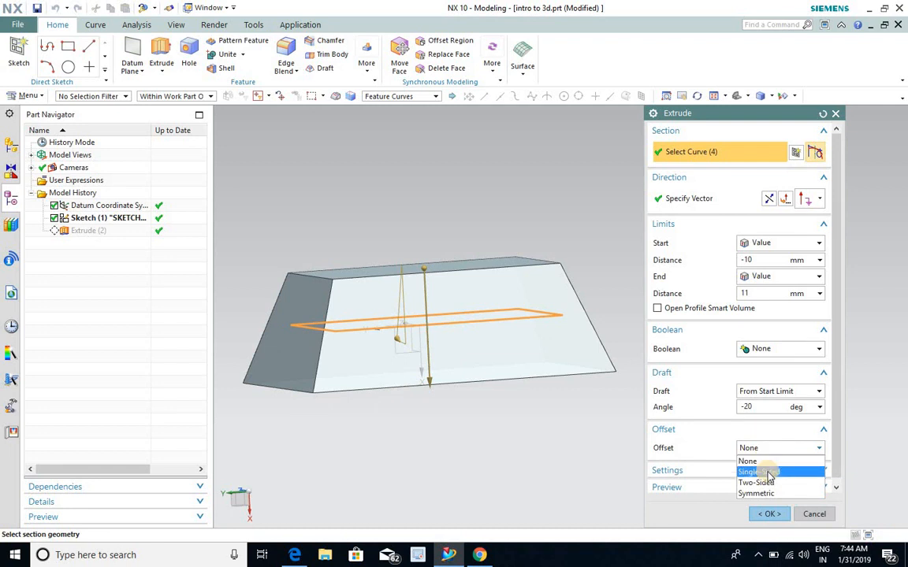
{"action": "left_click", "coordinate": [769, 472]}
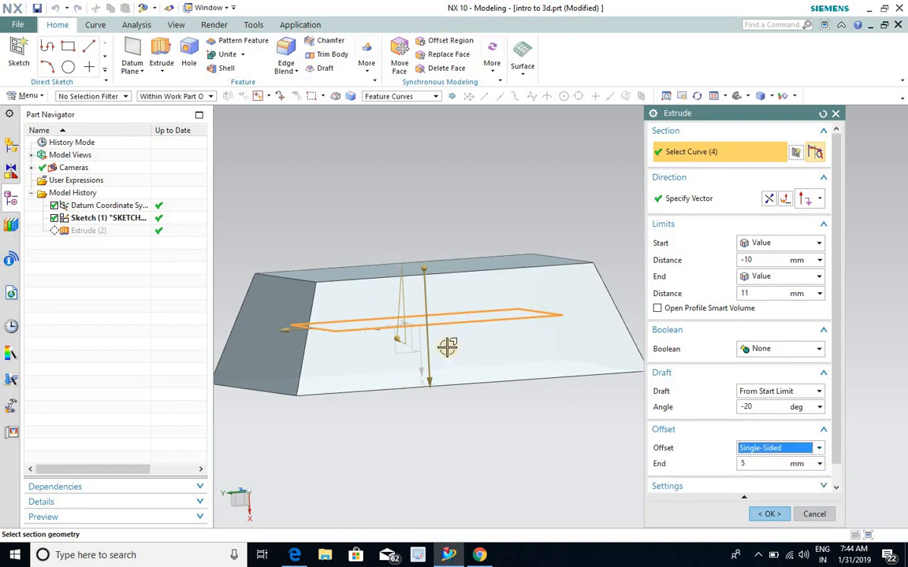
{"action": "middle_click_drag", "start_coordinate": [446, 347], "coordinate": [455, 306]}
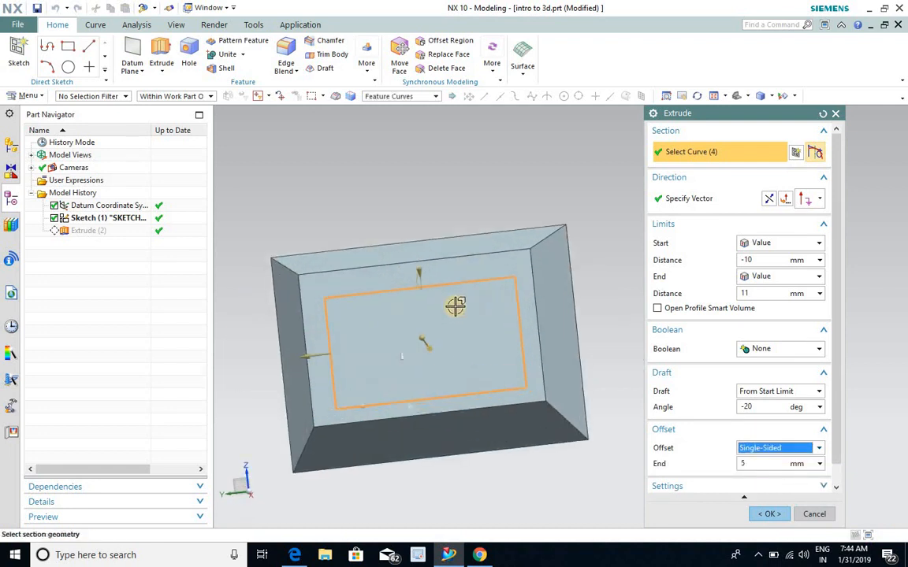
- Try a draft angle of -65 degrees on the extrude preview, and set it to -21 degrees
{"action": "left_click_drag", "start_coordinate": [419, 271], "coordinate": [414, 290]}
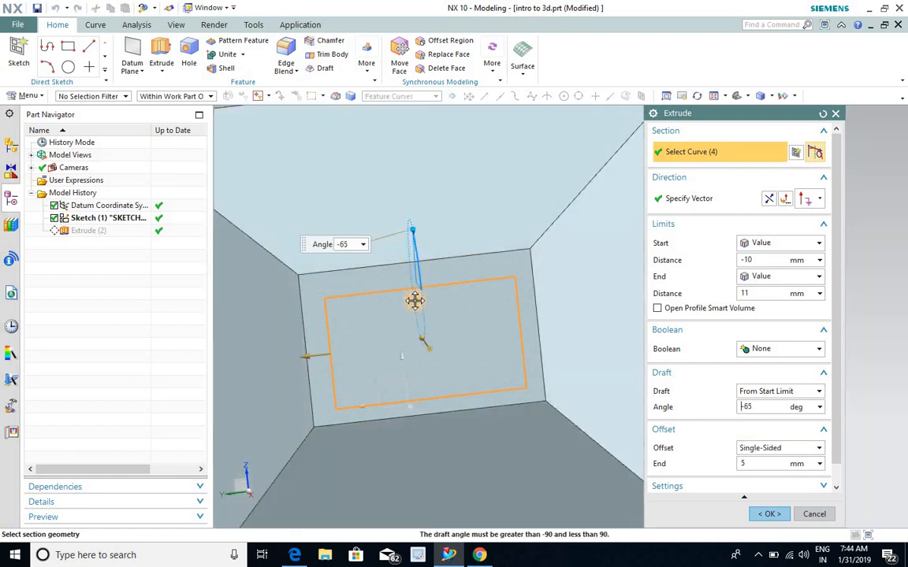
{"action": "middle_click_drag", "start_coordinate": [440, 265], "coordinate": [414, 244]}
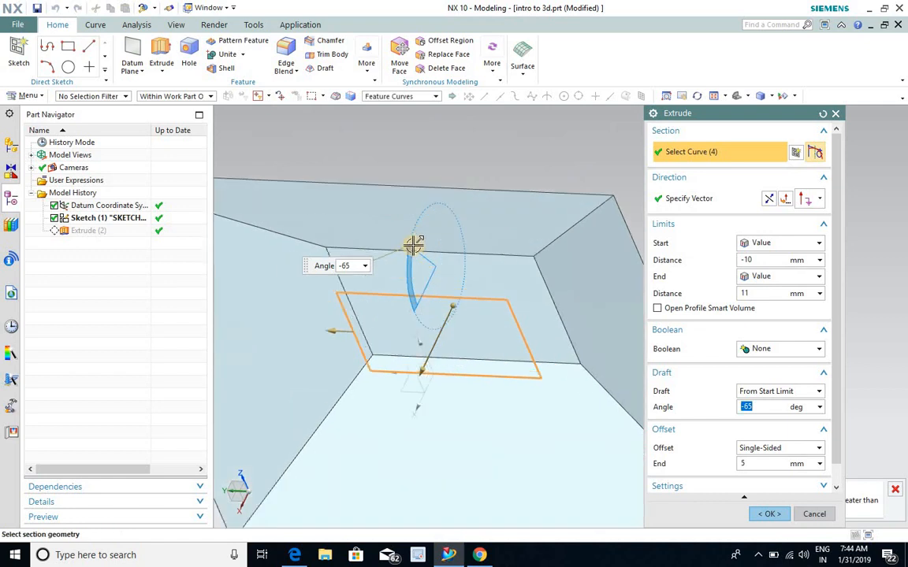
{"action": "left_click_drag", "start_coordinate": [413, 245], "coordinate": [399, 301]}
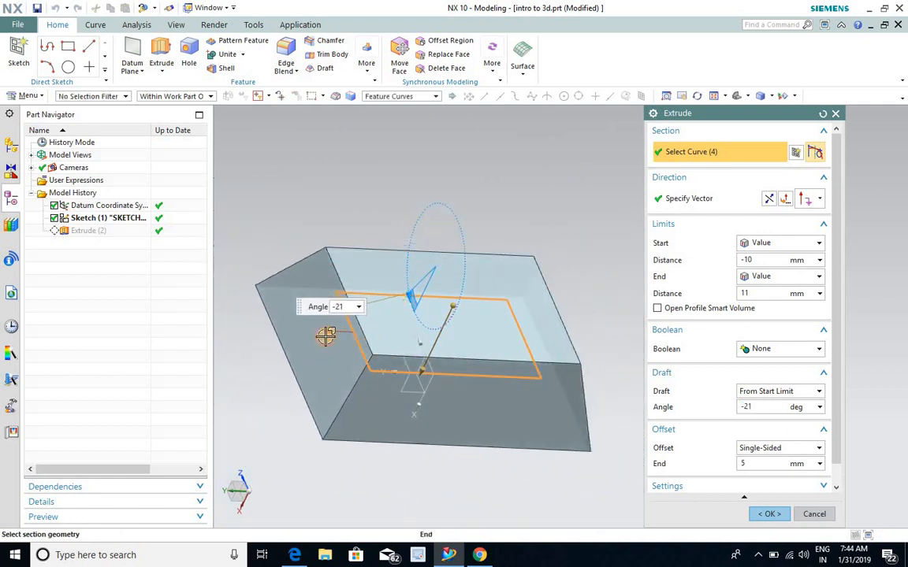
- Set the single-sided offset's end to 10 mm and compare the enlarged solid with the rectangle sketch
{"action": "mouse_move", "coordinate": [326, 336]}
{"action": "left_mouse_down"}
{"action": "mouse_move", "coordinate": [298, 333]}
{"action": "mouse_move", "coordinate": [315, 338]}
{"action": "left_mouse_up"}
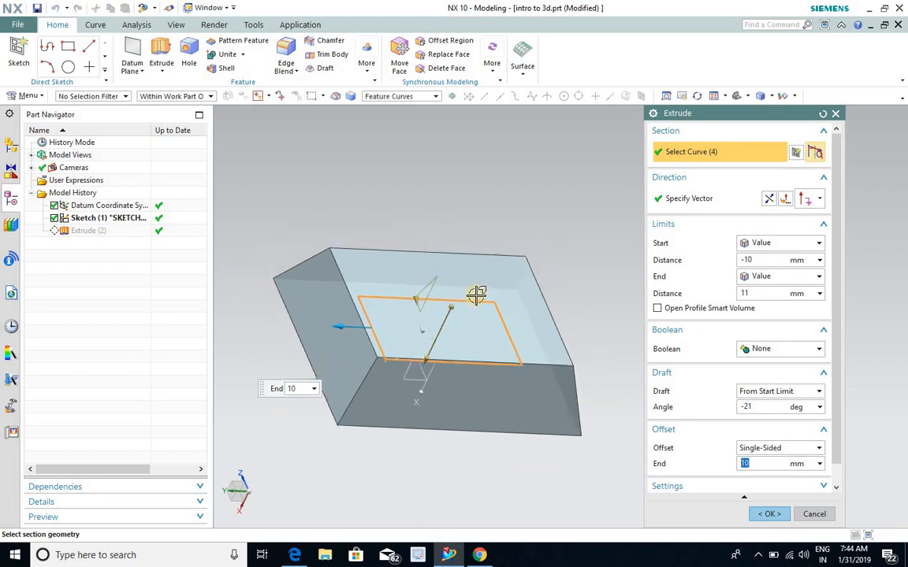
{"action": "middle_click_drag", "start_coordinate": [476, 296], "coordinate": [432, 368]}
{"action": "middle_click_drag", "start_coordinate": [415, 294], "coordinate": [330, 313]}
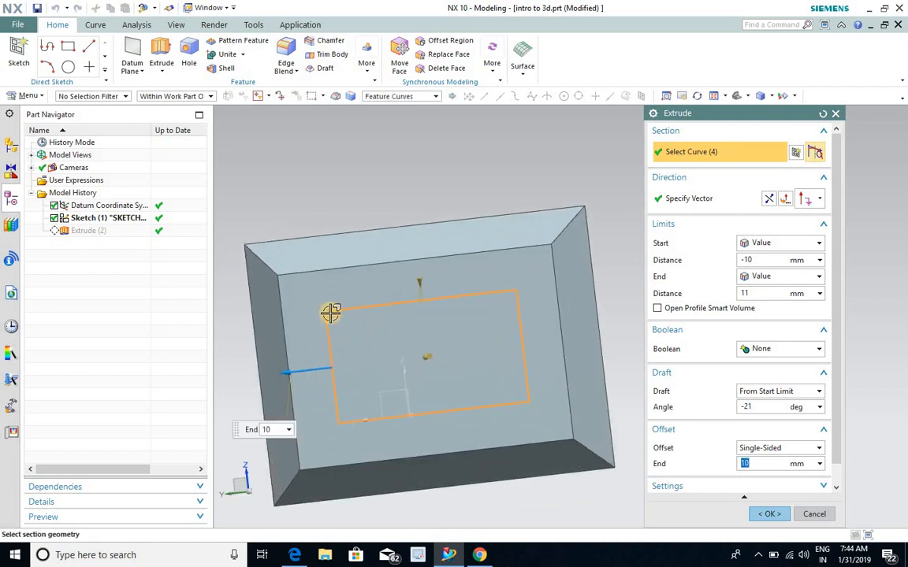
{"action": "scroll", "coordinate": [332, 312], "scroll_direction": "up", "scroll_amount": 1}
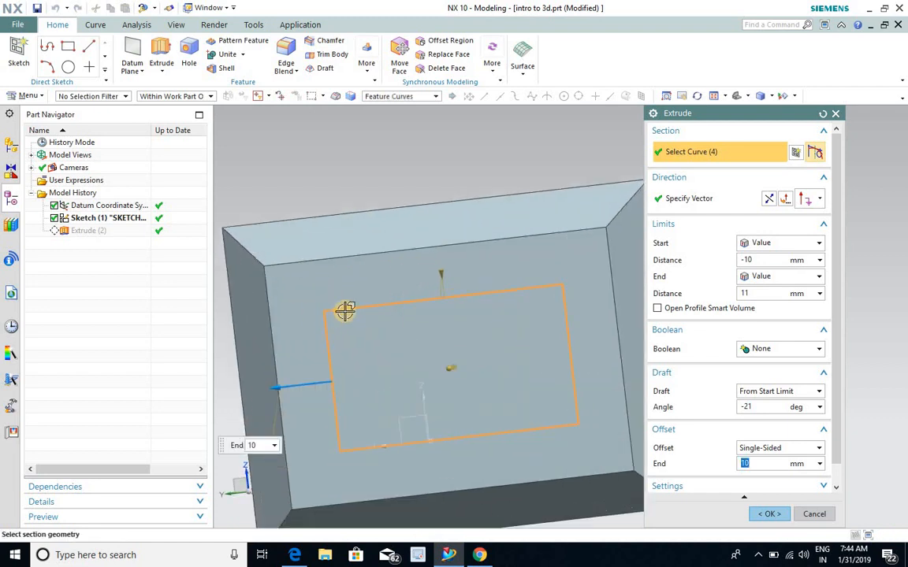
{"action": "scroll", "coordinate": [362, 309], "scroll_direction": "down", "scroll_amount": 1}
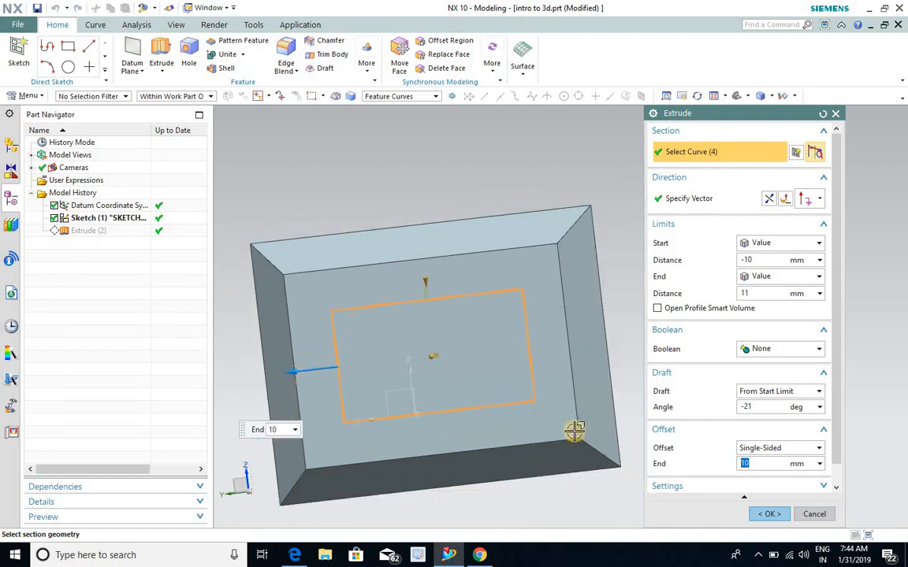
{"action": "scroll", "coordinate": [397, 344], "scroll_direction": "down", "scroll_amount": 3}
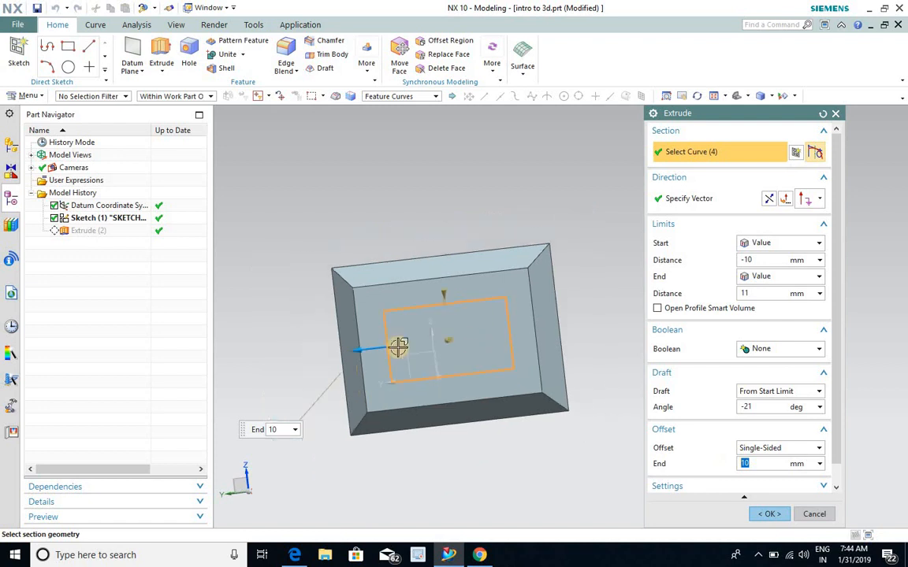
- Set the single-sided offset's end to -6 mm and apply the extrude
{"action": "left_click_drag", "start_coordinate": [380, 342], "coordinate": [533, 403]}
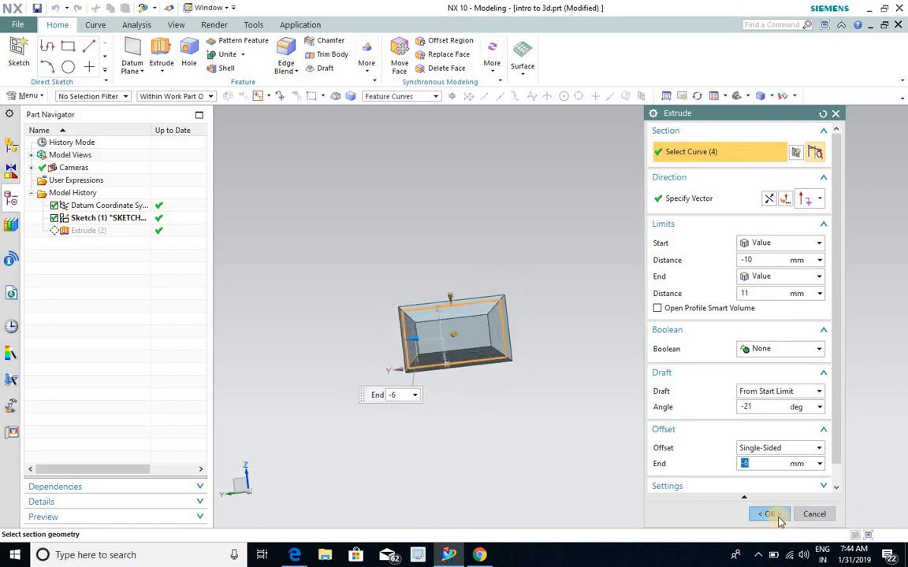
{"action": "middle_click_drag", "start_coordinate": [475, 330], "coordinate": [522, 415]}
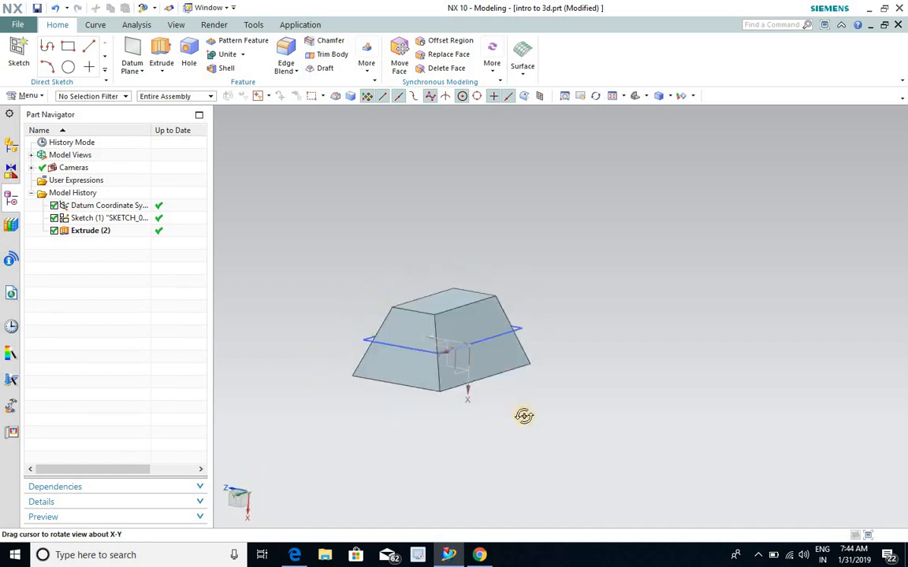
{"action": "scroll", "coordinate": [446, 313], "scroll_direction": "up", "scroll_amount": 3}
{"action": "scroll", "coordinate": [446, 331], "scroll_direction": "down", "scroll_amount": 1}
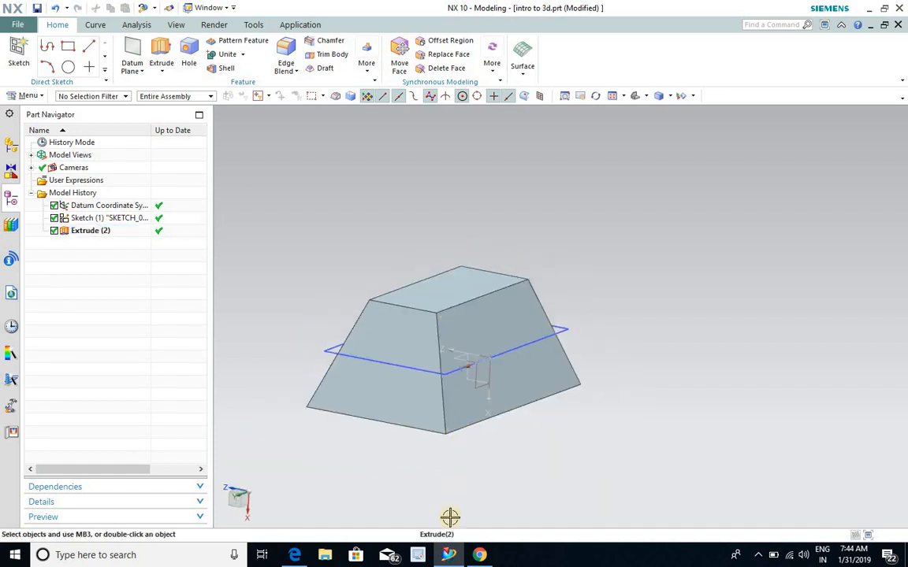
- Switch to Chrome to check the Class 4 draft and offset topics in the NX syllabus, and return to NX
{"action": "left_click", "coordinate": [481, 555]}
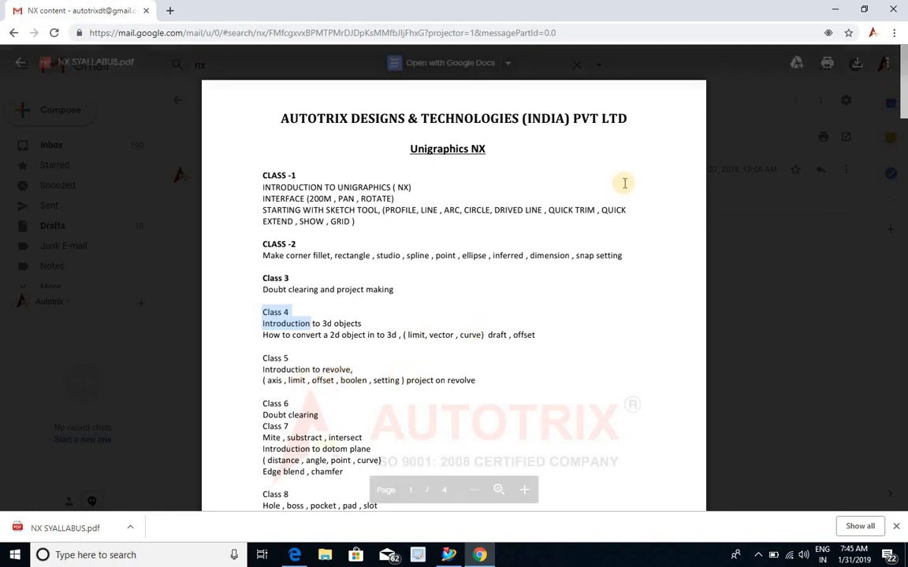
{"action": "left_click", "coordinate": [448, 554]}
{"action": "scroll", "coordinate": [430, 343], "scroll_direction": "down", "scroll_amount": 3}
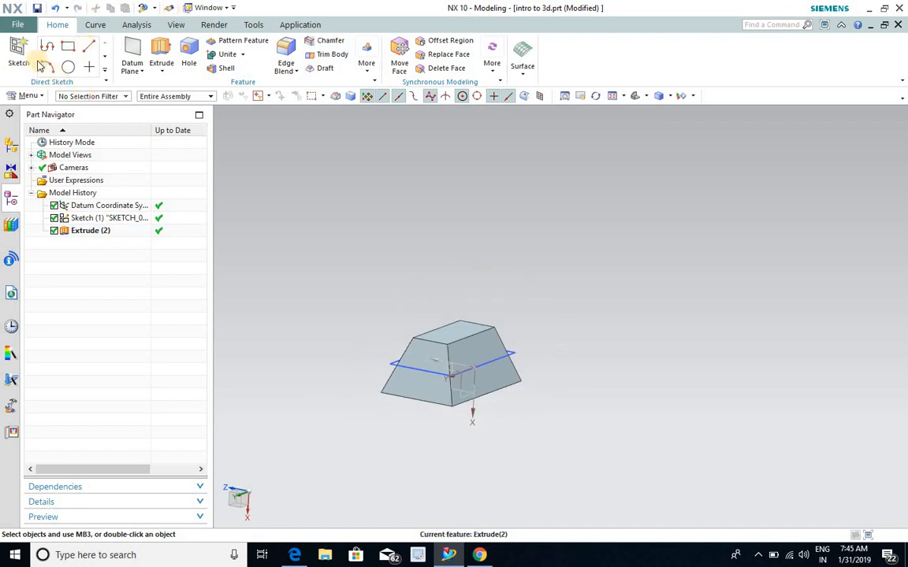
- Create a new millimetre part from the Model template, keeping the file name model2.prt
{"action": "left_click", "coordinate": [16, 49]}
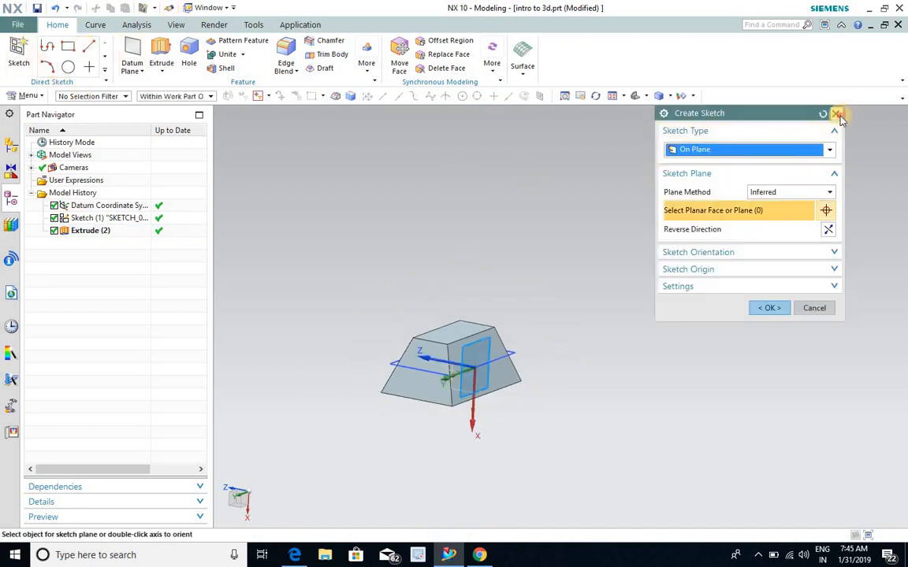
{"action": "left_click", "coordinate": [837, 114]}
{"action": "left_click", "coordinate": [16, 24]}
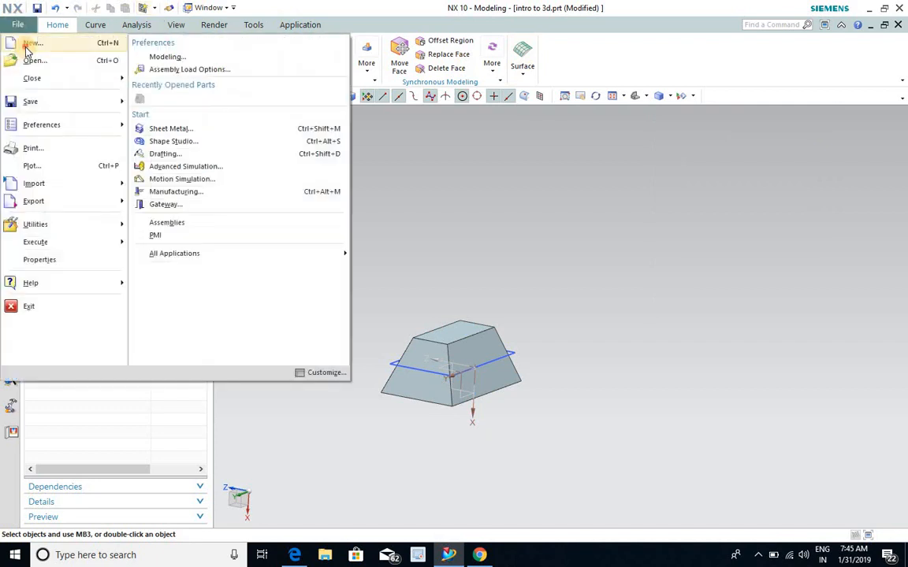
{"action": "left_click", "coordinate": [25, 44]}
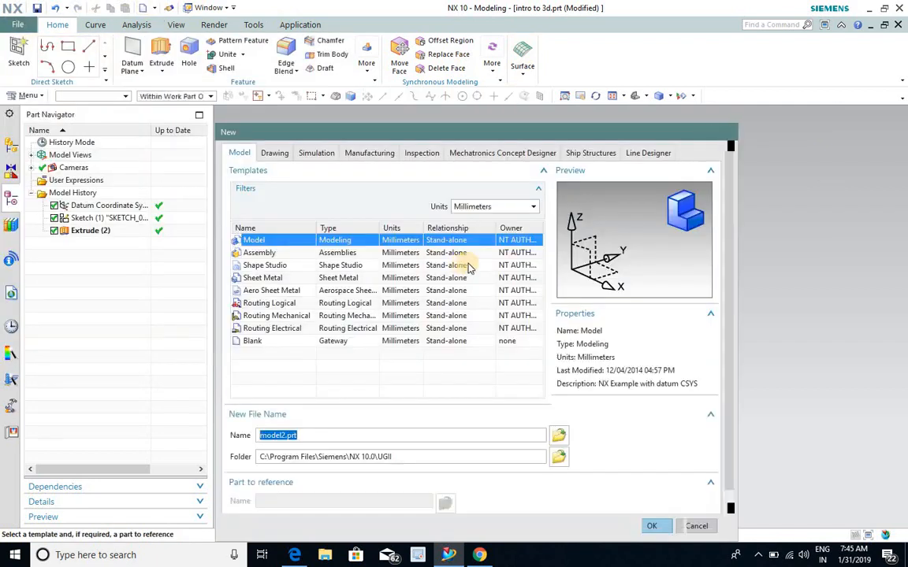
{"action": "left_click", "coordinate": [662, 526]}
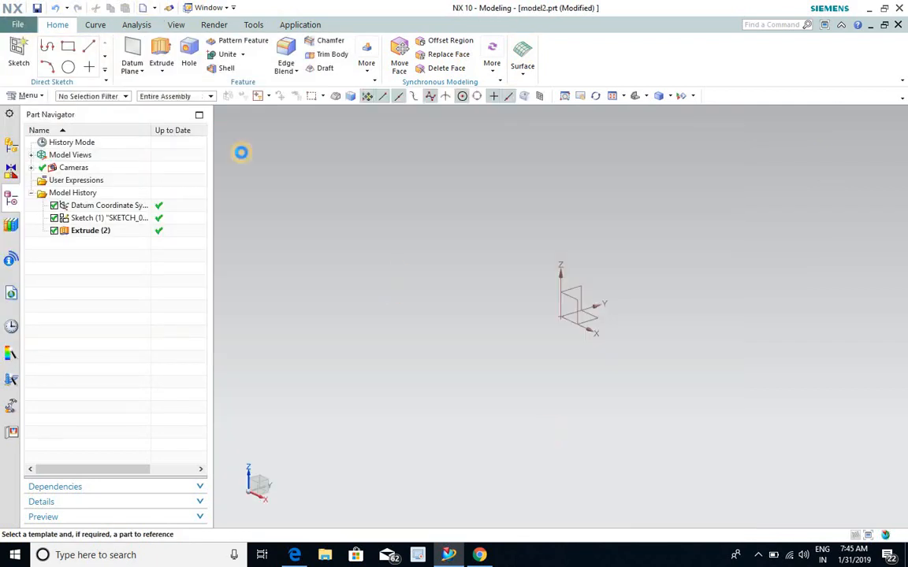
- Start a sketch on the YZ datum plane and draw a 5 mm vertical line, 5 mm from the vertical axis and 42 mm above the origin
{"action": "left_click", "coordinate": [581, 291]}
{"action": "left_click", "coordinate": [771, 309]}
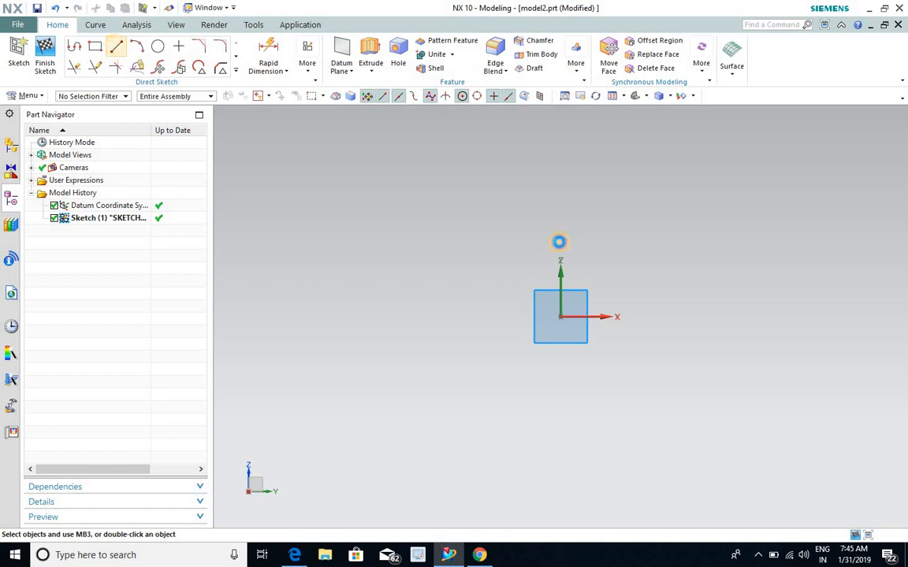
{"action": "left_click", "coordinate": [542, 209]}
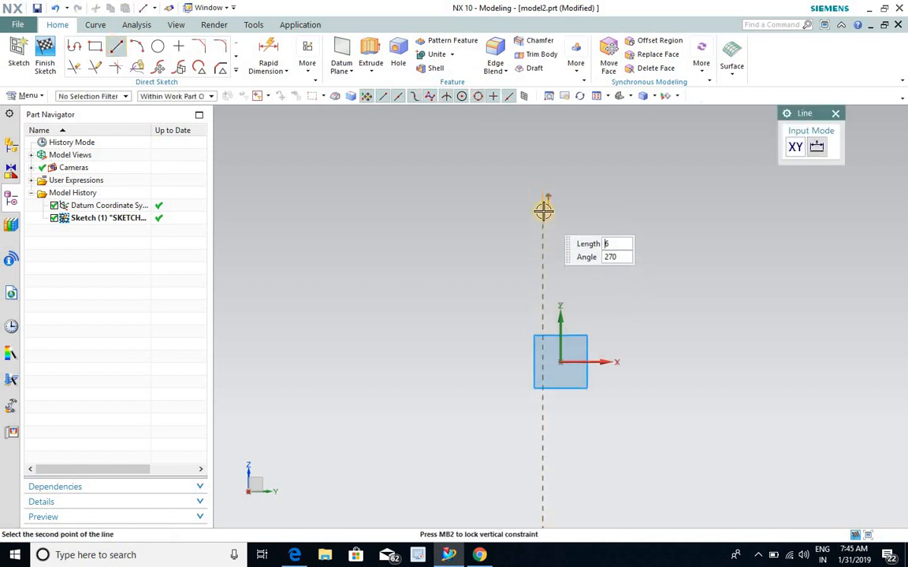
{"action": "left_click", "coordinate": [543, 208]}
{"action": "scroll", "coordinate": [536, 216], "scroll_direction": "up", "scroll_amount": 4}
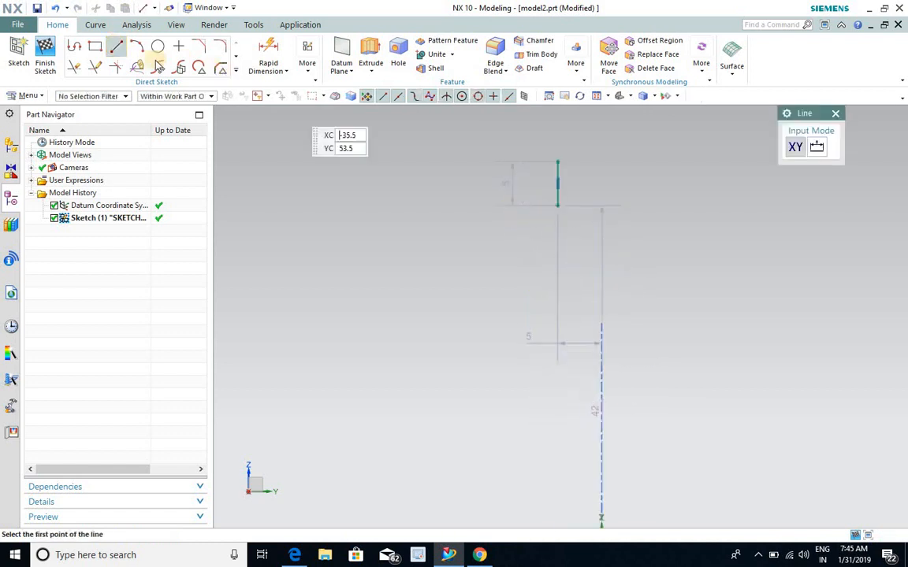
- Draw a connected line profile down from the line's lower end, with segments about 7, 12, 9.4, 12.6 and 5 mm long
{"action": "left_click", "coordinate": [74, 45]}
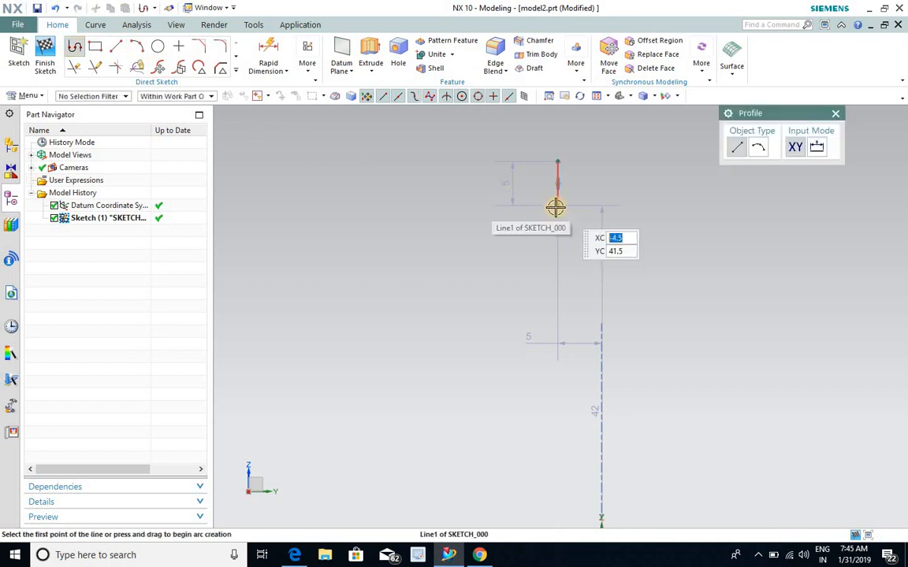
{"action": "left_click", "coordinate": [557, 206]}
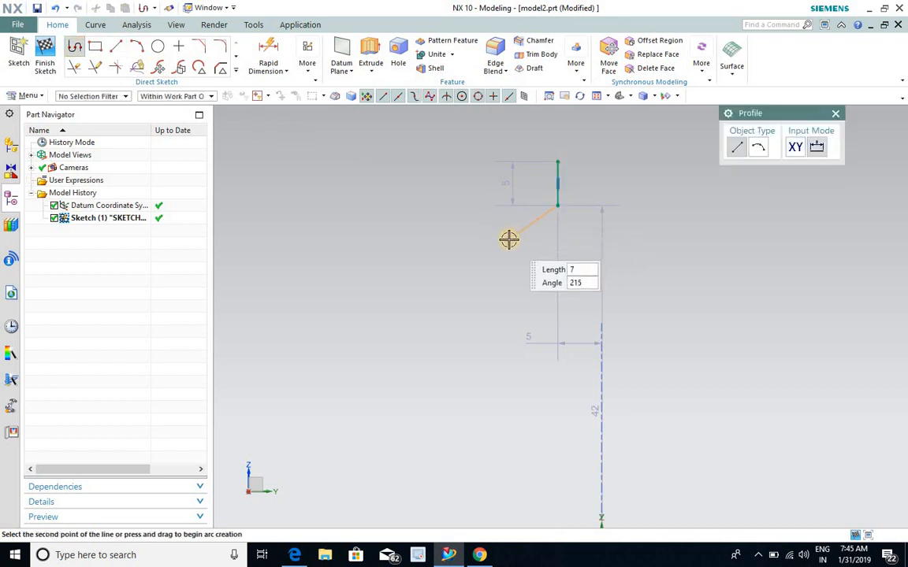
{"action": "left_click", "coordinate": [509, 243]}
{"action": "scroll", "coordinate": [530, 264], "scroll_direction": "down", "scroll_amount": 3}
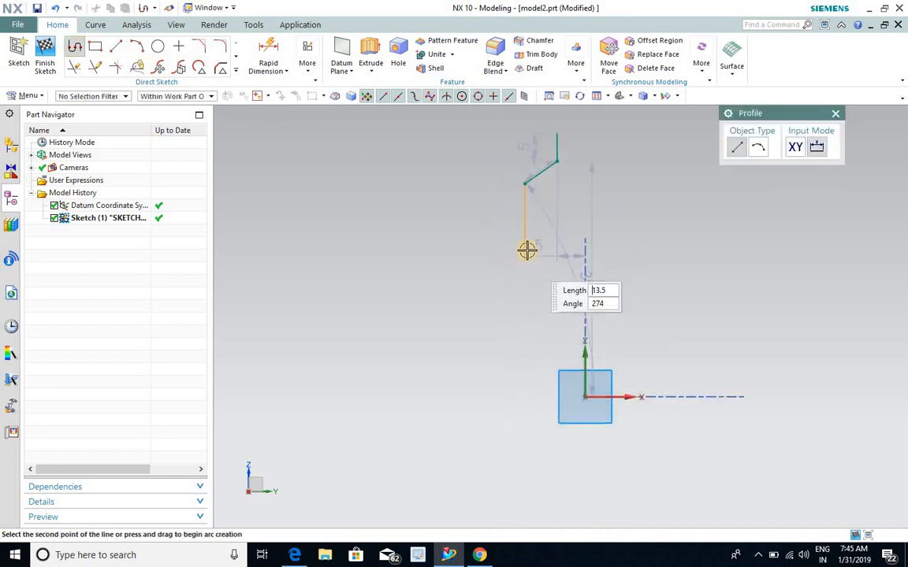
{"action": "left_click", "coordinate": [530, 266]}
{"action": "left_click", "coordinate": [540, 300]}
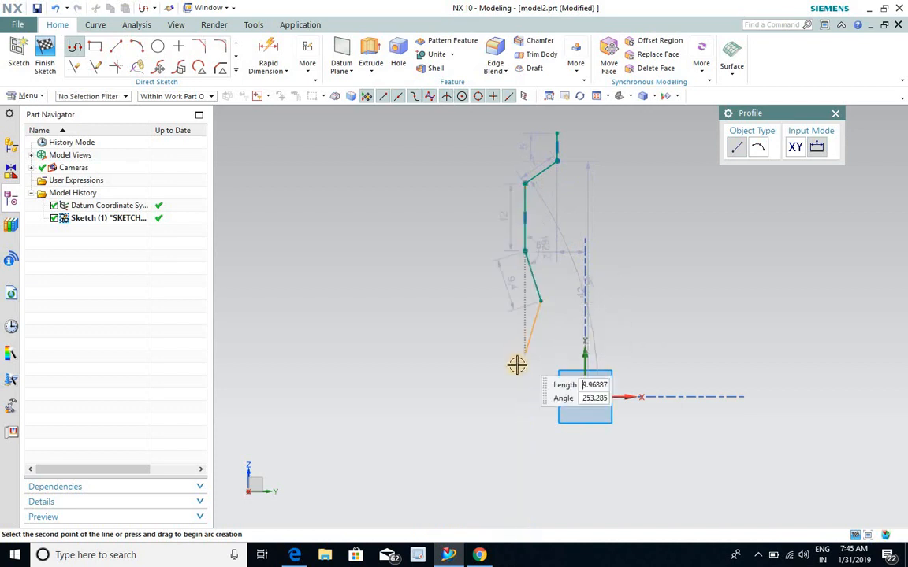
{"action": "left_click", "coordinate": [519, 370]}
{"action": "scroll", "coordinate": [522, 377], "scroll_direction": "up", "scroll_amount": 3}
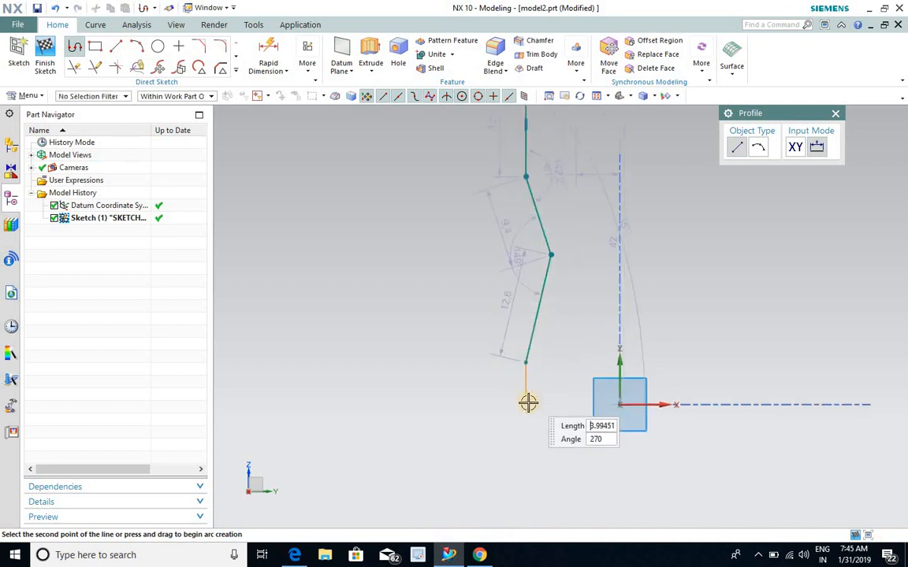
{"action": "left_click", "coordinate": [527, 406]}
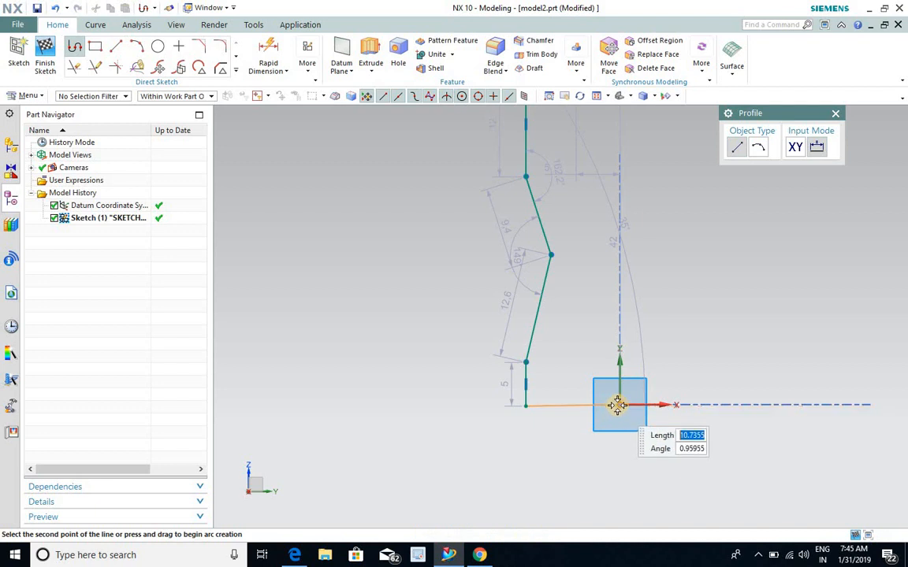
- Close the profile through the origin with a 47 mm vertical line and a 5 mm top edge, and finish the sketch
{"action": "left_click", "coordinate": [617, 405]}
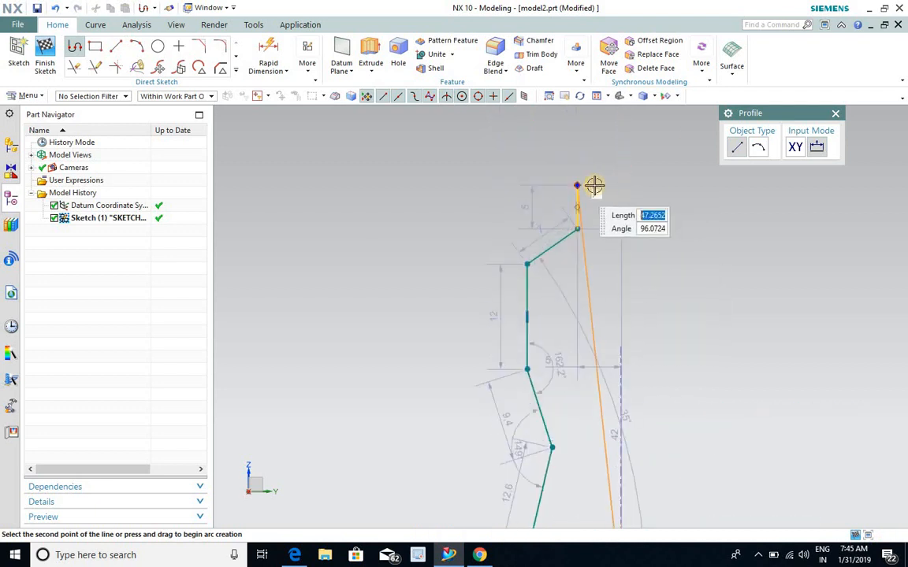
{"action": "left_click", "coordinate": [618, 183]}
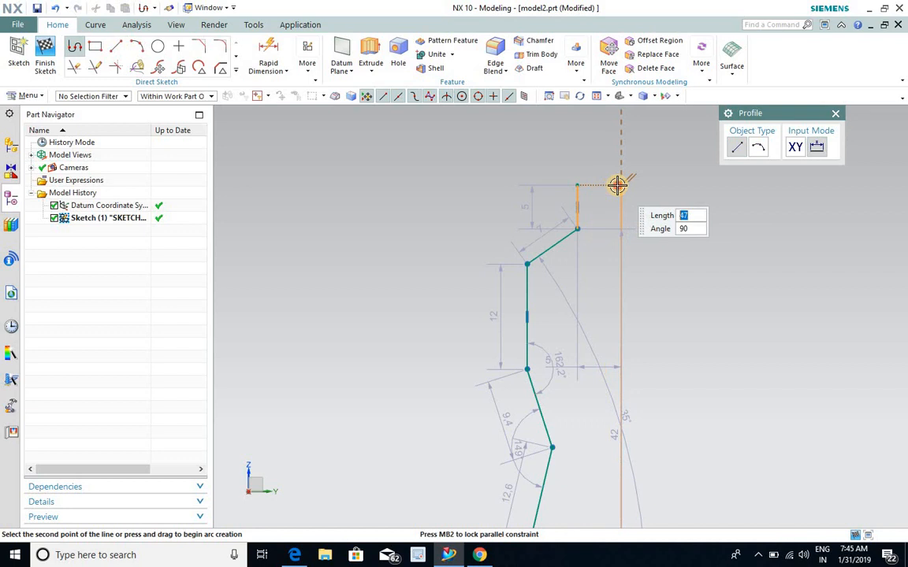
{"action": "left_click", "coordinate": [576, 185]}
{"action": "scroll", "coordinate": [623, 151], "scroll_direction": "up", "scroll_amount": 3}
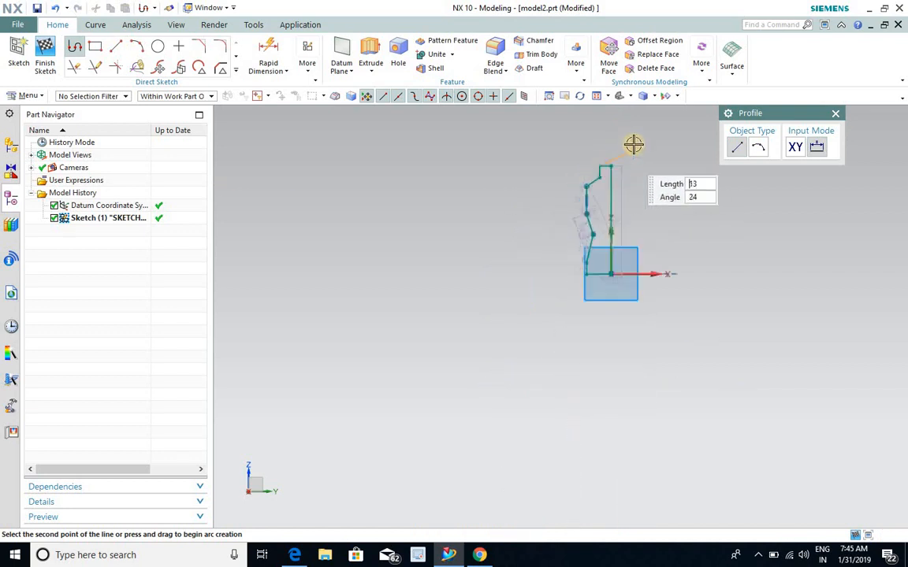
{"action": "right_click", "coordinate": [642, 148]}
{"action": "left_click", "coordinate": [659, 153]}
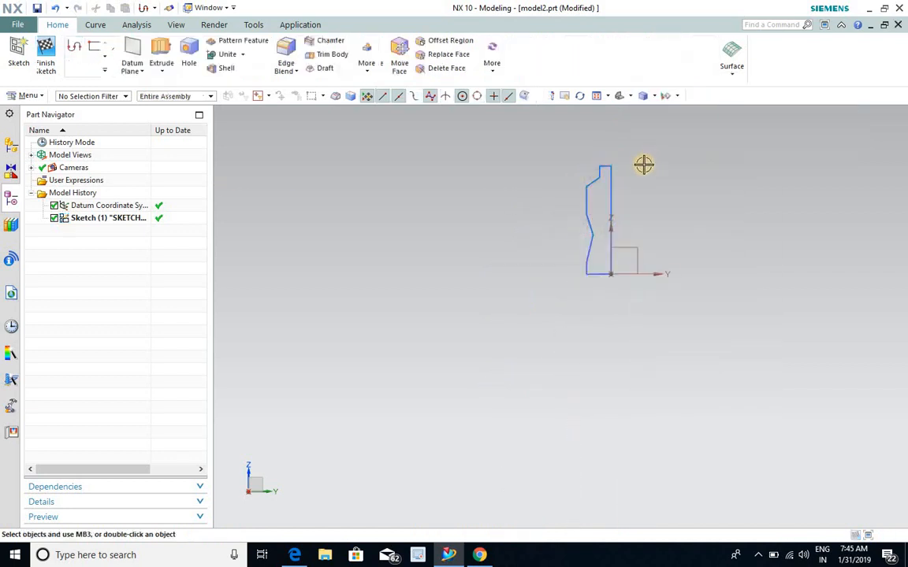
- Reopen the bottle-shaped profile sketch and start a Revolve with its nine curves as the section
{"action": "scroll", "coordinate": [598, 169], "scroll_direction": "down", "scroll_amount": 2}
{"action": "left_click", "coordinate": [592, 175]}
{"action": "double_click", "coordinate": [579, 210]}
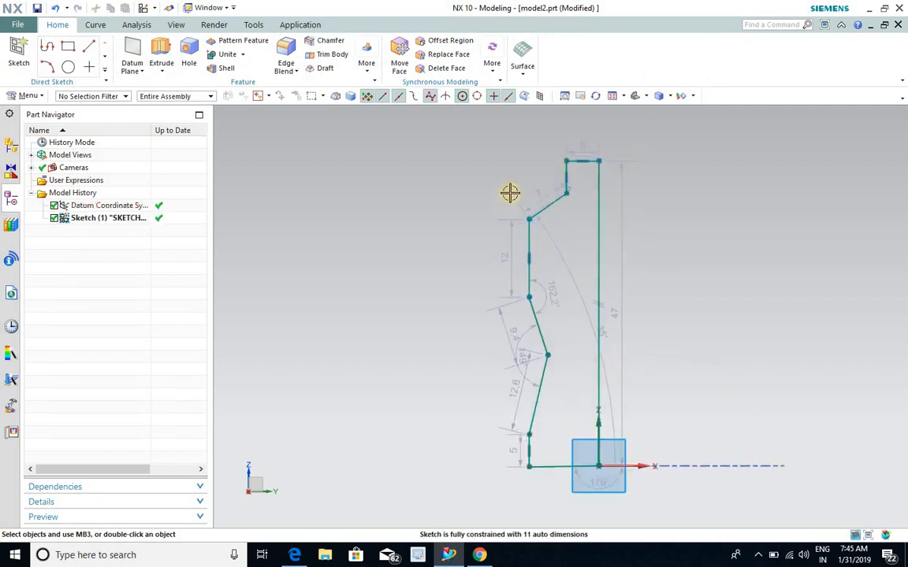
{"action": "scroll", "coordinate": [543, 189], "scroll_direction": "up", "scroll_amount": 1}
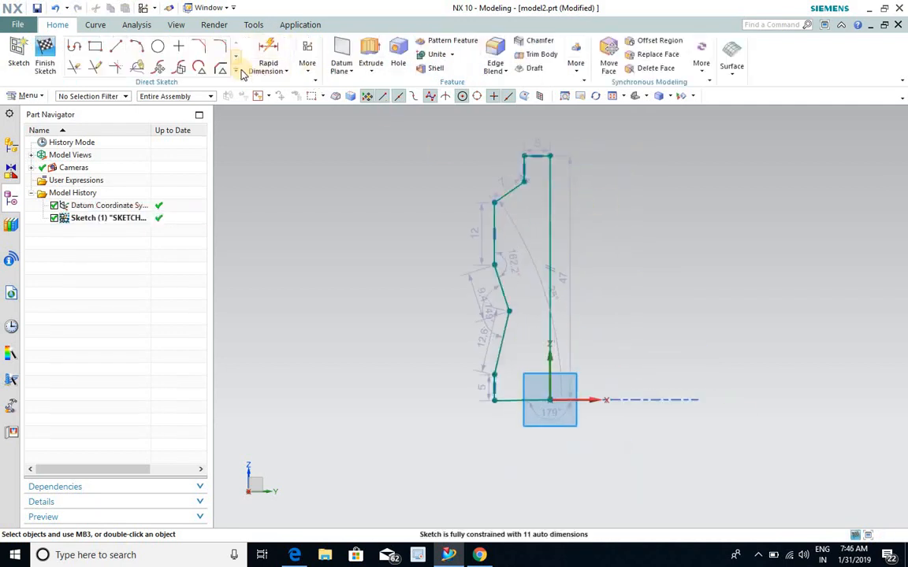
{"action": "left_click", "coordinate": [373, 72]}
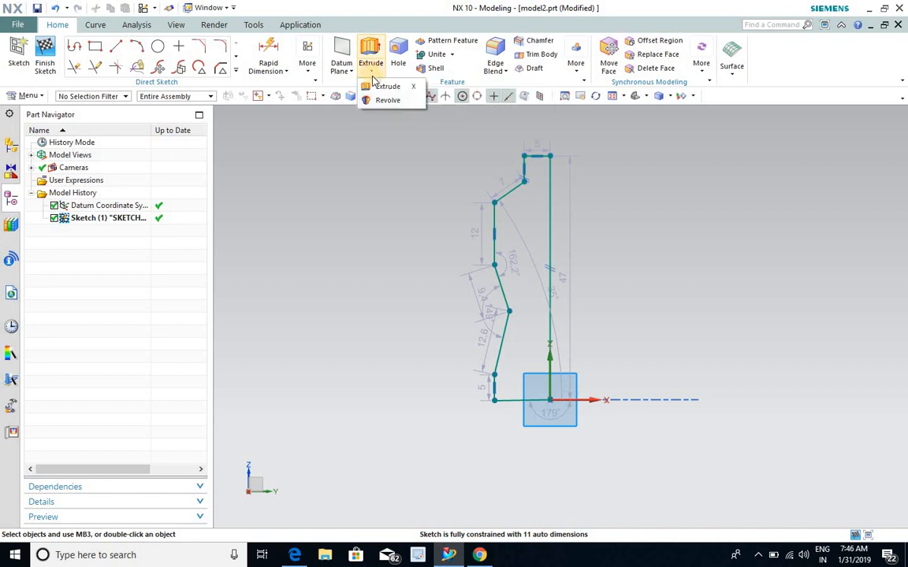
{"action": "left_click", "coordinate": [386, 100]}
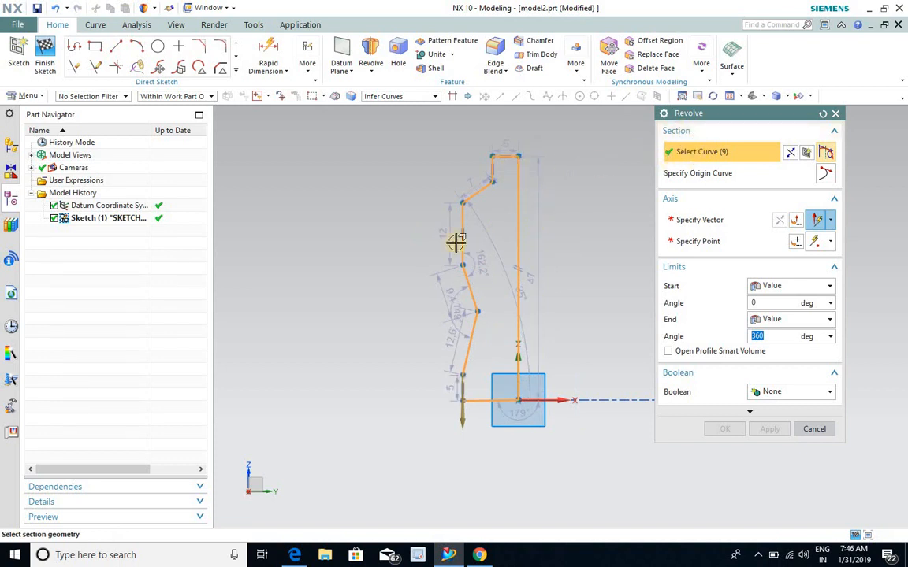
- Define the revolve axis with the vertical Z direction and the origin end of the 47 mm line as its point
{"action": "left_click", "coordinate": [692, 221]}
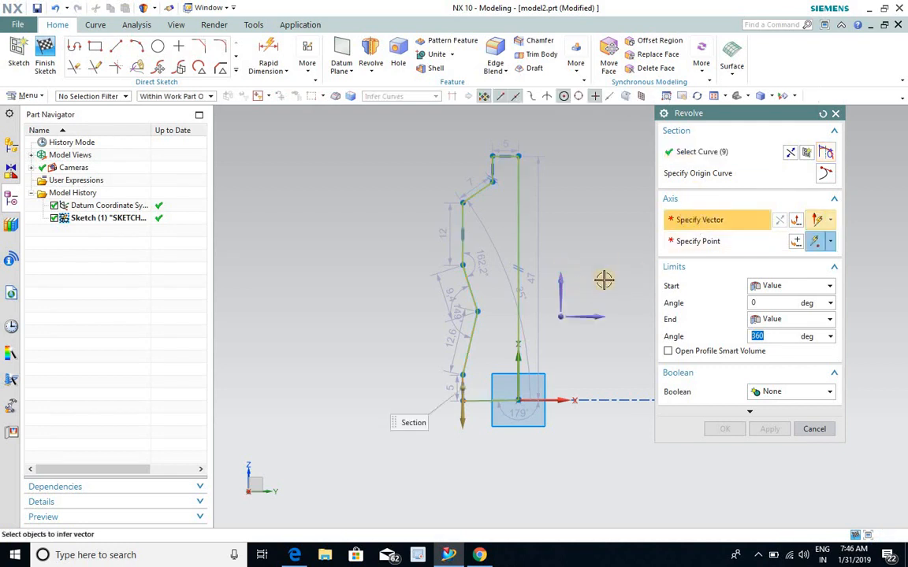
{"action": "mouse_move", "coordinate": [539, 296]}
{"action": "middle_mouse_down"}
{"action": "mouse_move", "coordinate": [531, 299]}
{"action": "mouse_move", "coordinate": [530, 285]}
{"action": "middle_mouse_up"}
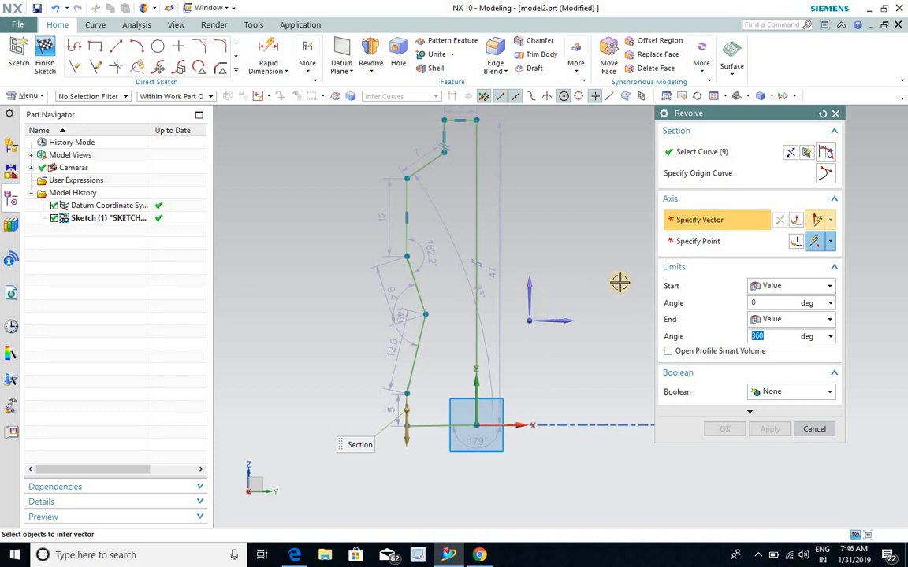
{"action": "left_click", "coordinate": [530, 289]}
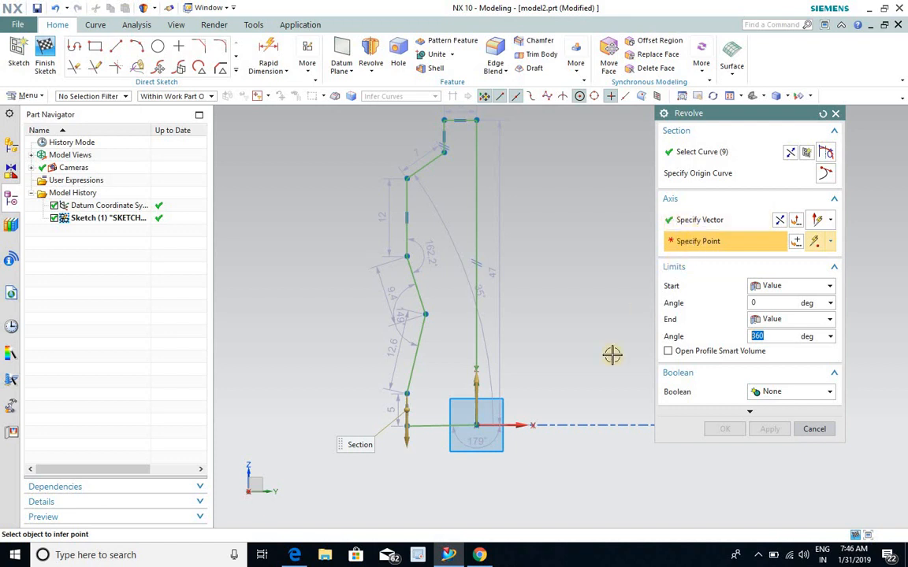
{"action": "scroll", "coordinate": [469, 443], "scroll_direction": "down", "scroll_amount": 3}
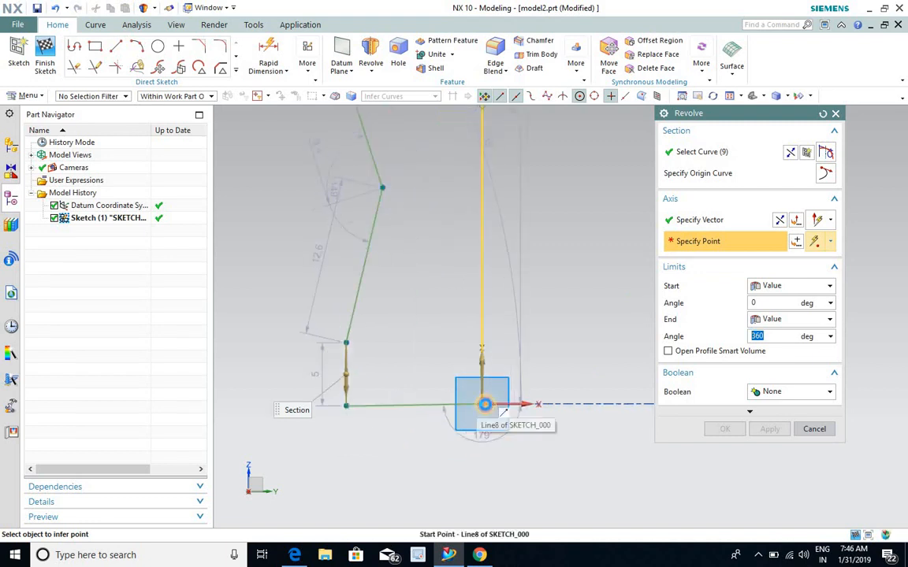
{"action": "left_click", "coordinate": [485, 404]}
- Inspect the 360-degree revolve preview from several sides and create the solid
{"action": "scroll", "coordinate": [489, 407], "scroll_direction": "up", "scroll_amount": 3}
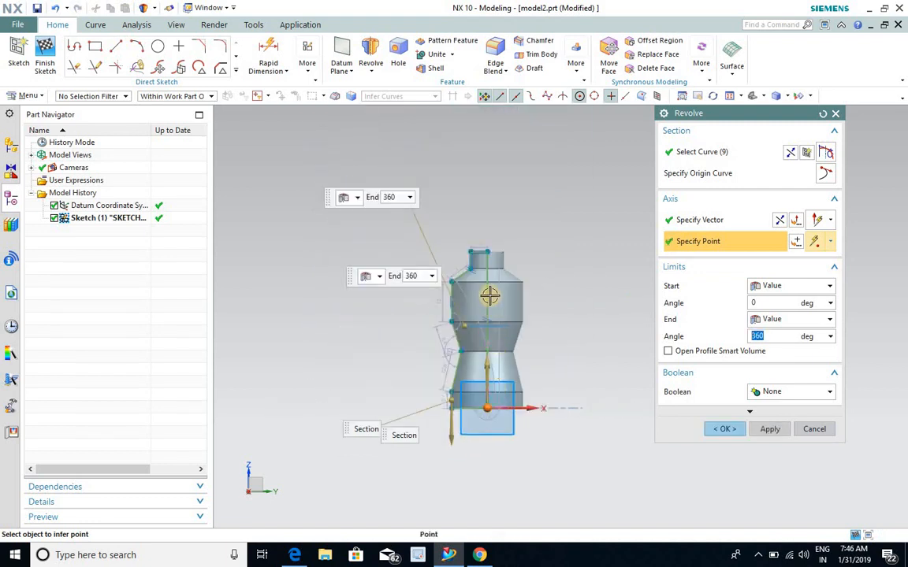
{"action": "scroll", "coordinate": [488, 298], "scroll_direction": "down", "scroll_amount": 3}
{"action": "mouse_move", "coordinate": [518, 273]}
{"action": "middle_mouse_down"}
{"action": "mouse_move", "coordinate": [472, 312]}
{"action": "mouse_move", "coordinate": [521, 274]}
{"action": "middle_mouse_up"}
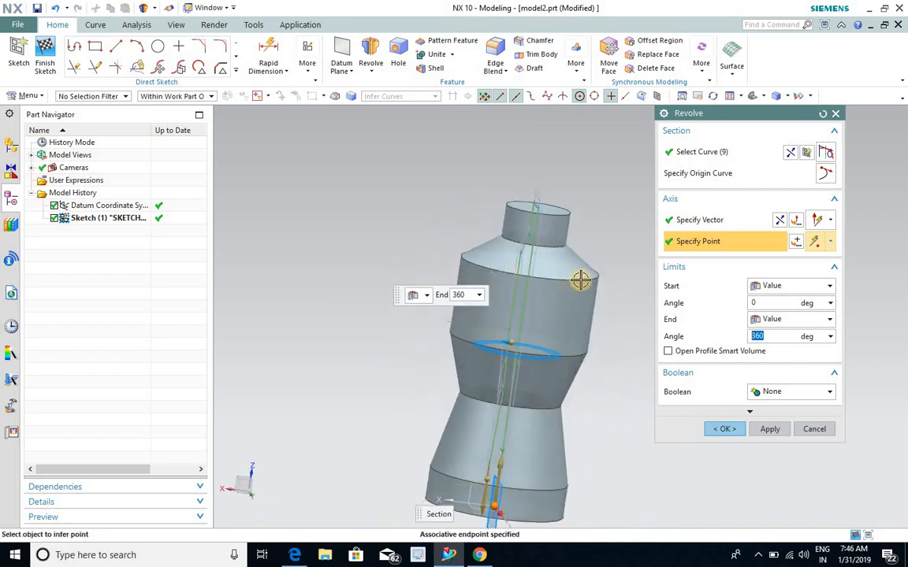
{"action": "scroll", "coordinate": [585, 279], "scroll_direction": "down", "scroll_amount": 1}
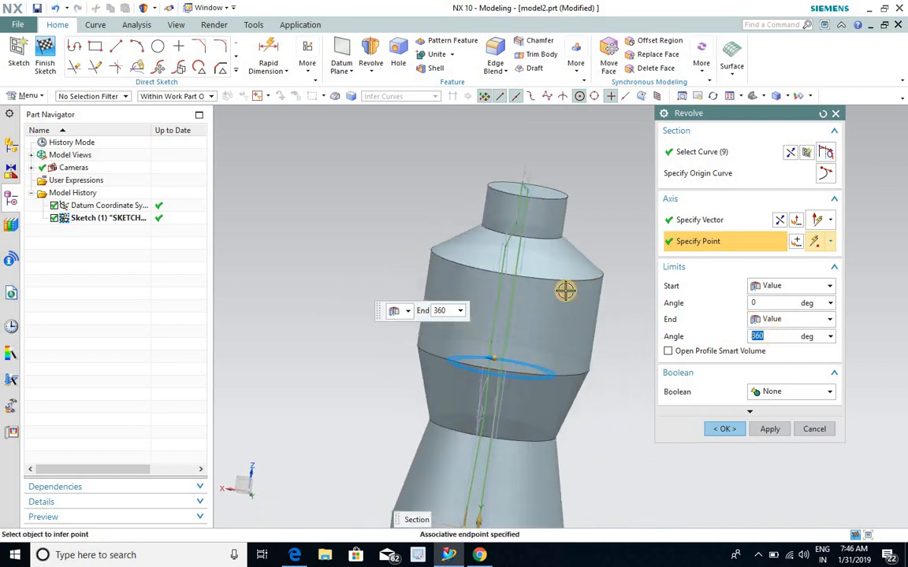
{"action": "scroll", "coordinate": [520, 292], "scroll_direction": "up", "scroll_amount": 4}
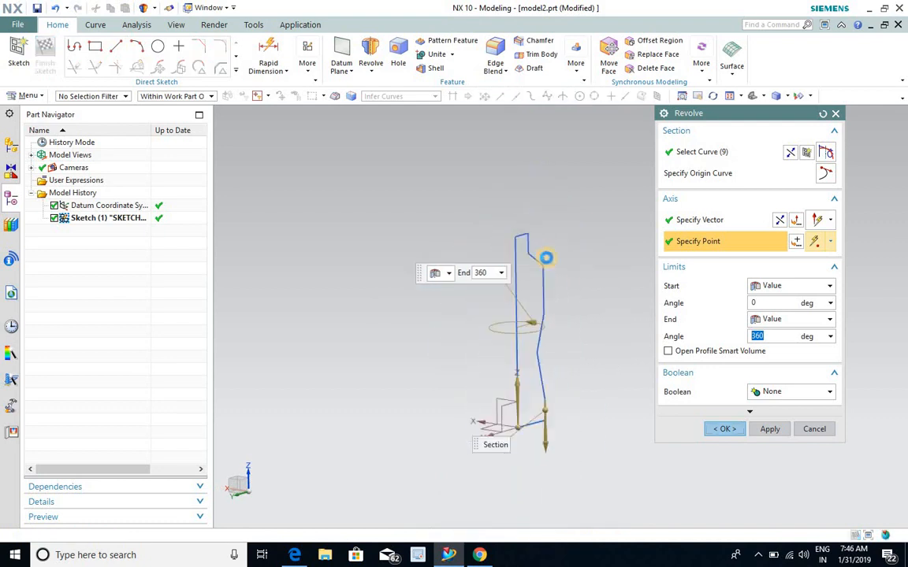
{"action": "middle_click", "coordinate": [545, 258]}
- Edit the revolve to end after about half a turn, apply it and inspect the cut-open solid
{"action": "double_click", "coordinate": [533, 284]}
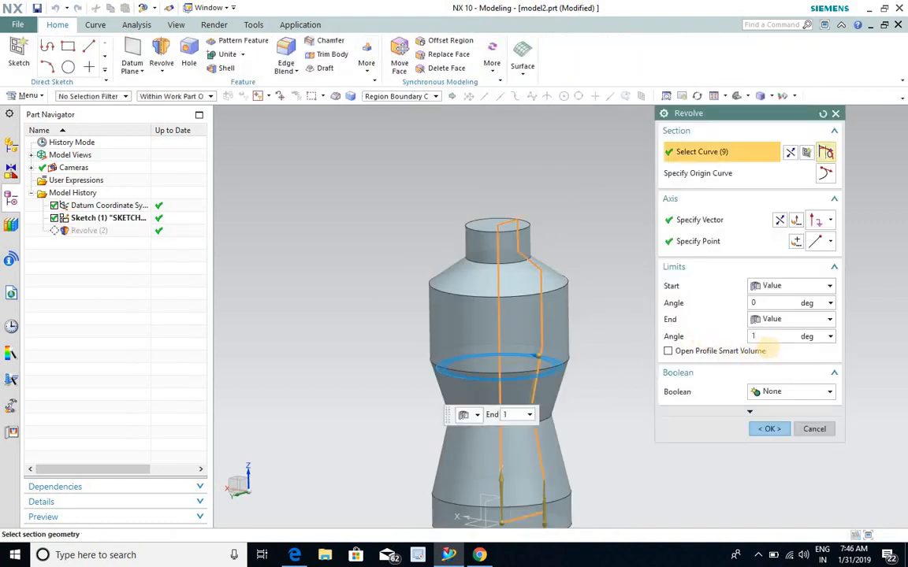
{"action": "left_click", "coordinate": [768, 428]}
{"action": "middle_click_drag", "start_coordinate": [694, 362], "coordinate": [542, 303]}
- Set the revolve's end angle to 360 degrees, apply it and inspect the full solid
{"action": "double_click", "coordinate": [543, 304]}
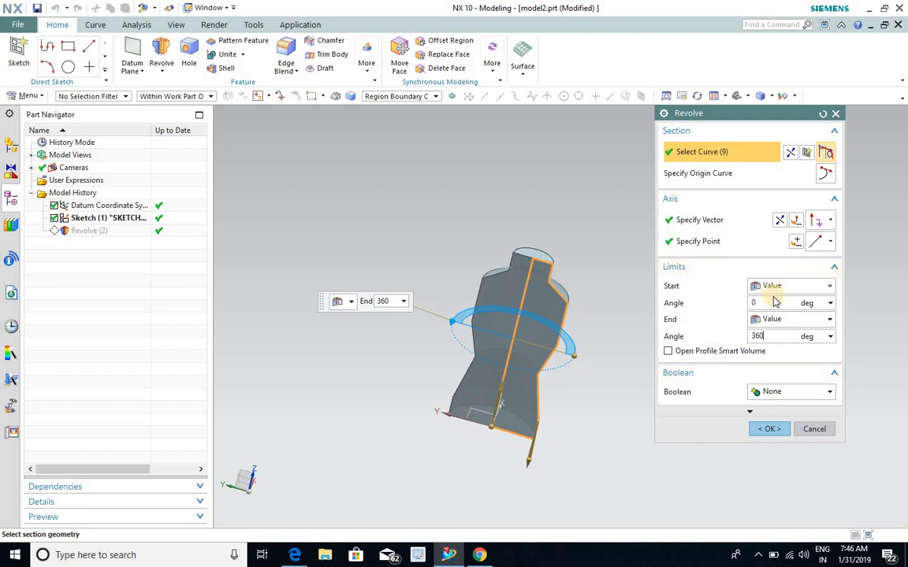
{"action": "left_click", "coordinate": [769, 430]}
{"action": "middle_click_drag", "start_coordinate": [590, 269], "coordinate": [579, 292]}
{"action": "scroll", "coordinate": [535, 253], "scroll_direction": "up", "scroll_amount": 3}
{"action": "scroll", "coordinate": [580, 291], "scroll_direction": "up", "scroll_amount": 3}
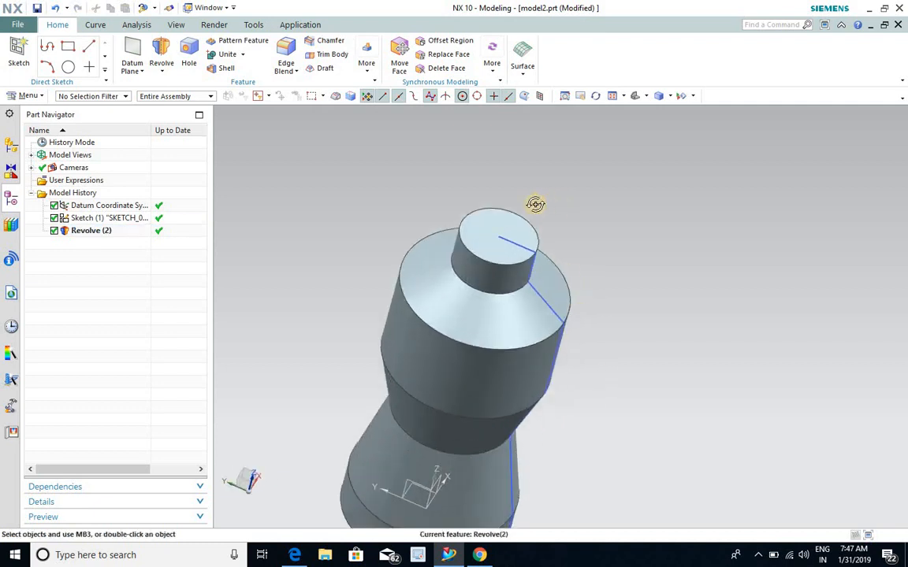
{"action": "middle_click_drag", "start_coordinate": [535, 204], "coordinate": [535, 209]}
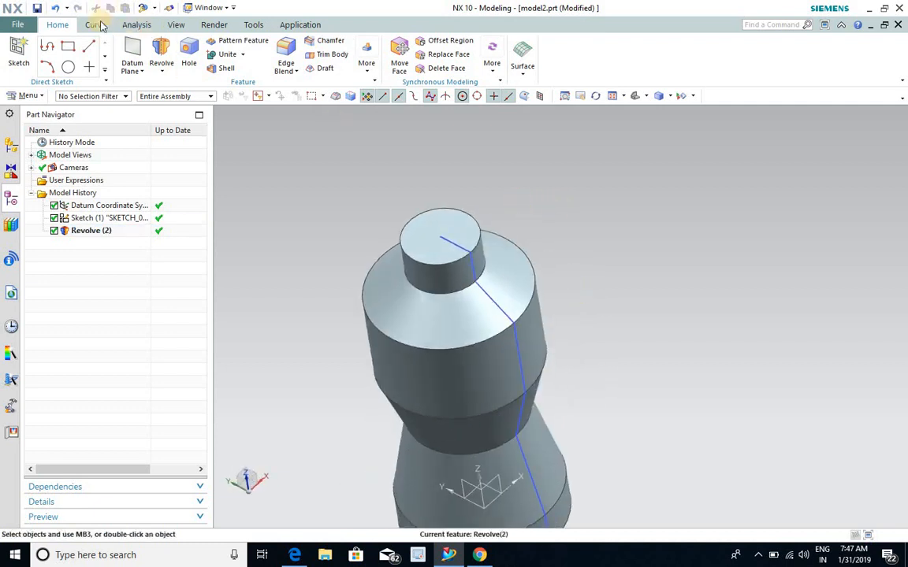
{"action": "scroll", "coordinate": [346, 130], "scroll_direction": "down", "scroll_amount": 4}
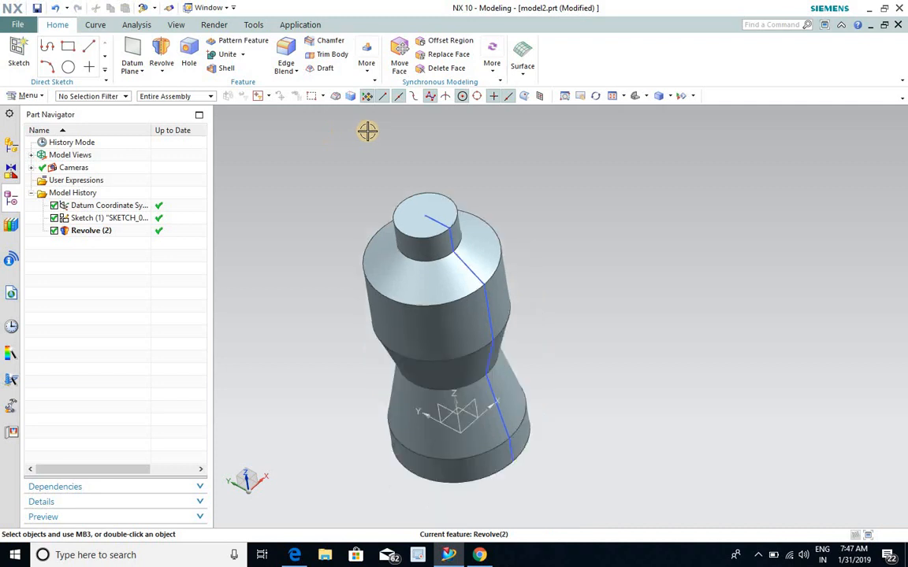
{"action": "scroll", "coordinate": [336, 136], "scroll_direction": "up", "scroll_amount": 5}
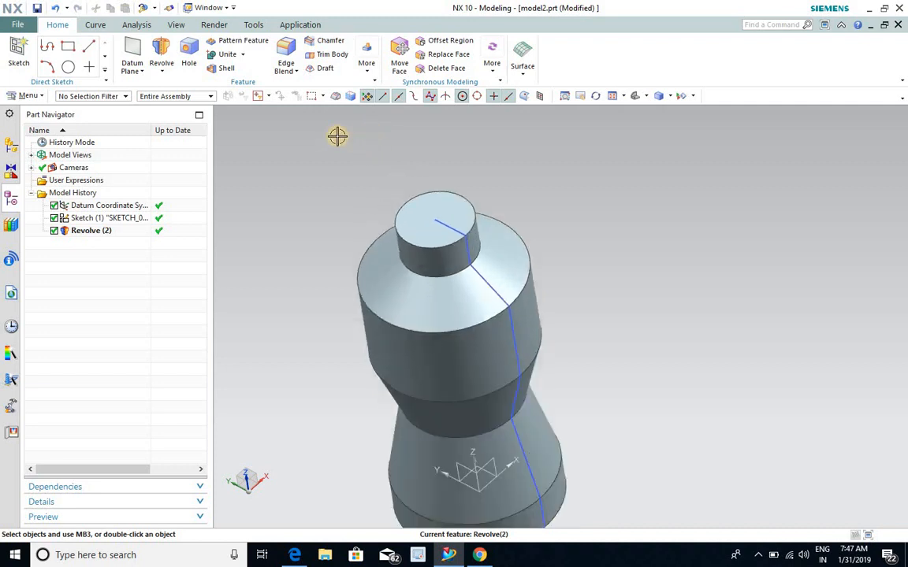
- Try shelling the revolved solid with a 1 mm thickness and its top face removed, and undo the shell
{"action": "left_click", "coordinate": [221, 70]}
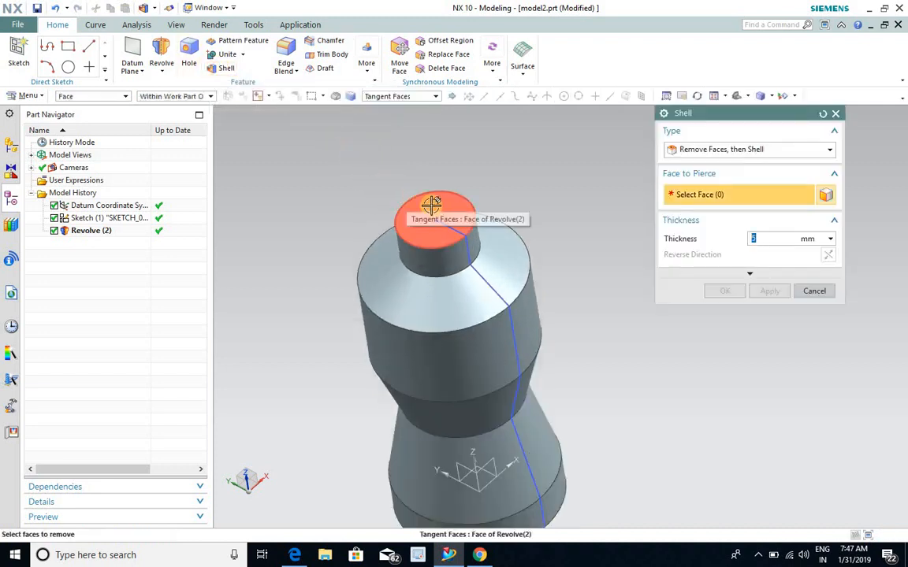
{"action": "scroll", "coordinate": [435, 157], "scroll_direction": "up", "scroll_amount": 2}
{"action": "scroll", "coordinate": [432, 243], "scroll_direction": "down", "scroll_amount": 2}
{"action": "scroll", "coordinate": [436, 203], "scroll_direction": "up", "scroll_amount": 2}
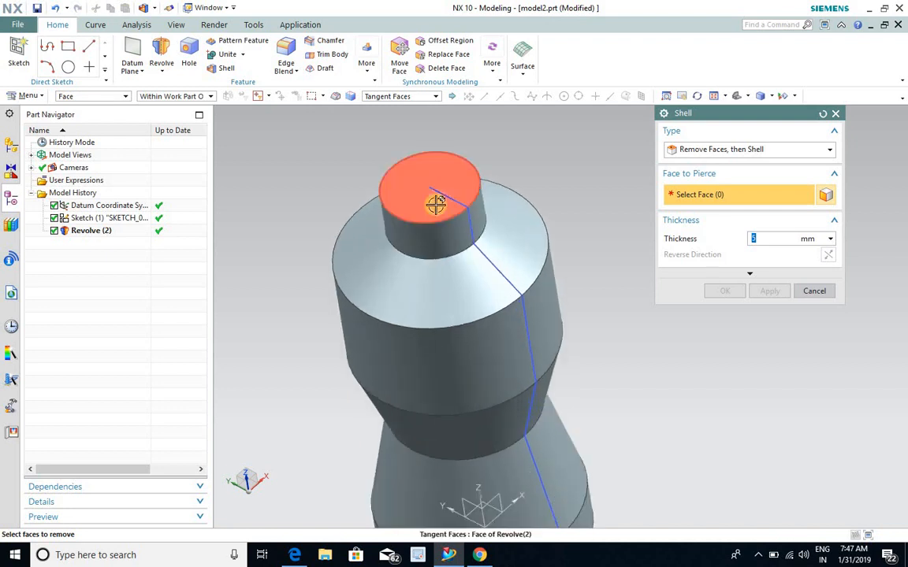
{"action": "left_click", "coordinate": [434, 204]}
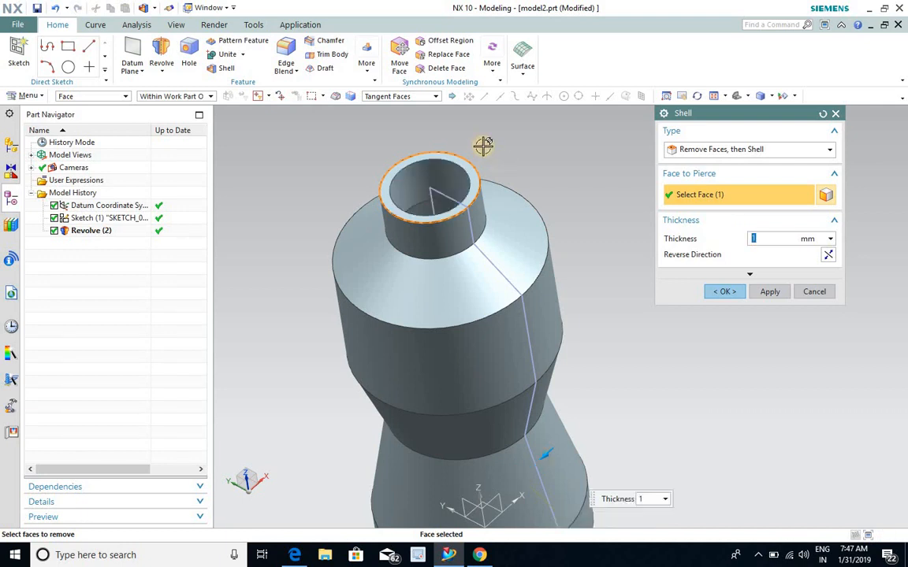
{"action": "scroll", "coordinate": [482, 146], "scroll_direction": "down", "scroll_amount": 2}
{"action": "middle_click_drag", "start_coordinate": [500, 157], "coordinate": [495, 301]}
{"action": "scroll", "coordinate": [480, 206], "scroll_direction": "up", "scroll_amount": 2}
{"action": "middle_click_drag", "start_coordinate": [621, 215], "coordinate": [626, 264]}
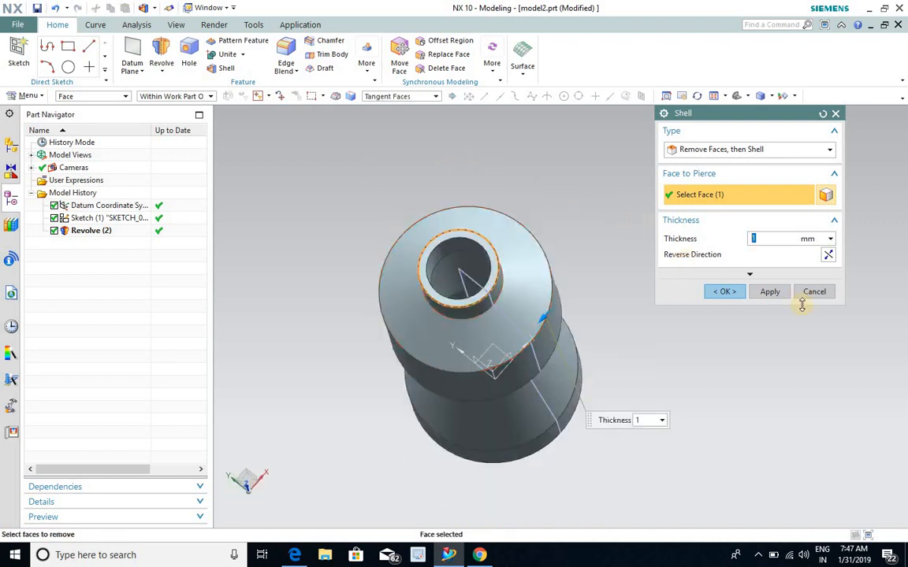
{"action": "left_click", "coordinate": [728, 290]}
{"action": "mouse_move", "coordinate": [571, 220]}
{"action": "middle_mouse_down"}
{"action": "mouse_move", "coordinate": [541, 210]}
{"action": "mouse_move", "coordinate": [569, 193]}
{"action": "mouse_move", "coordinate": [561, 215]}
{"action": "middle_mouse_up"}
{"action": "key", "text": "ctrl+z"}
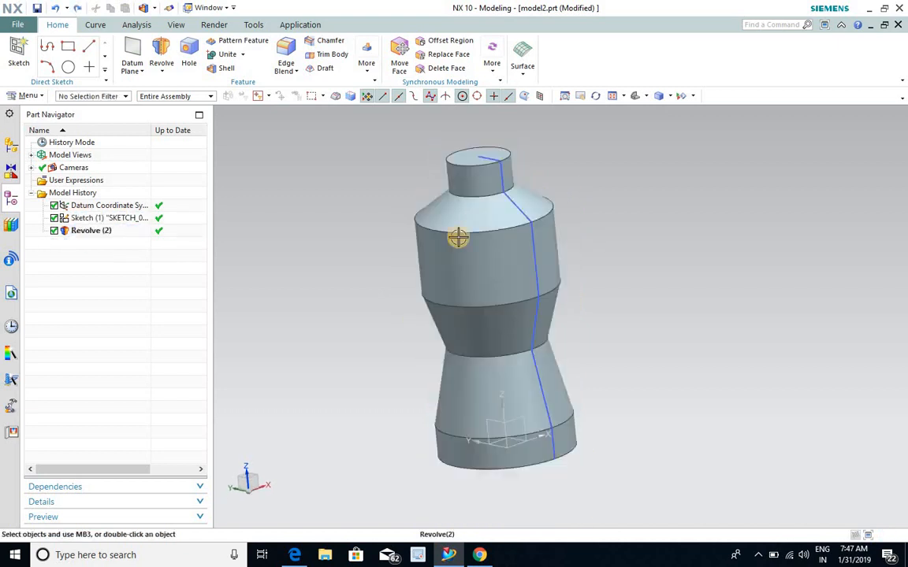
- Switch to Chrome to check the revolve topics in the NX syllabus, and return to the revolved solid in NX
{"action": "left_click", "coordinate": [478, 557]}
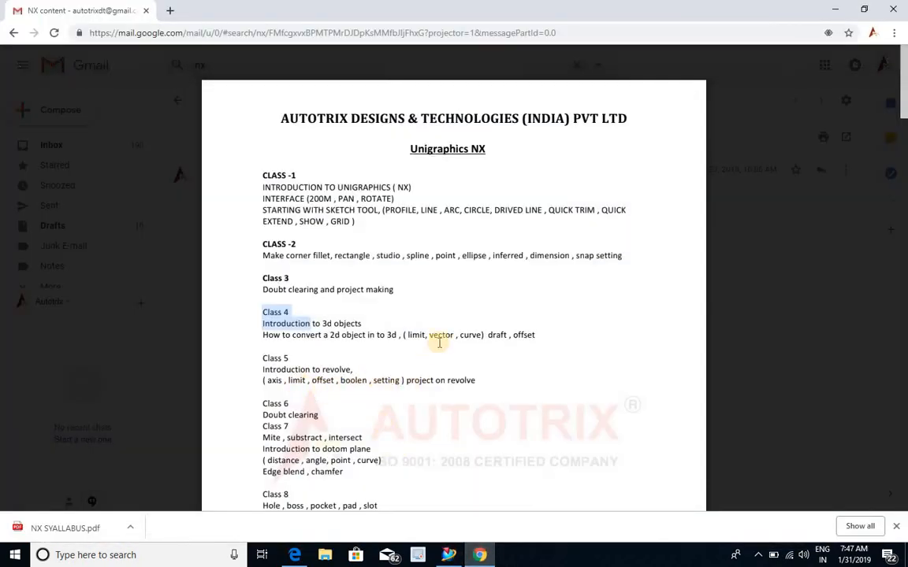
{"action": "left_click", "coordinate": [835, 11]}
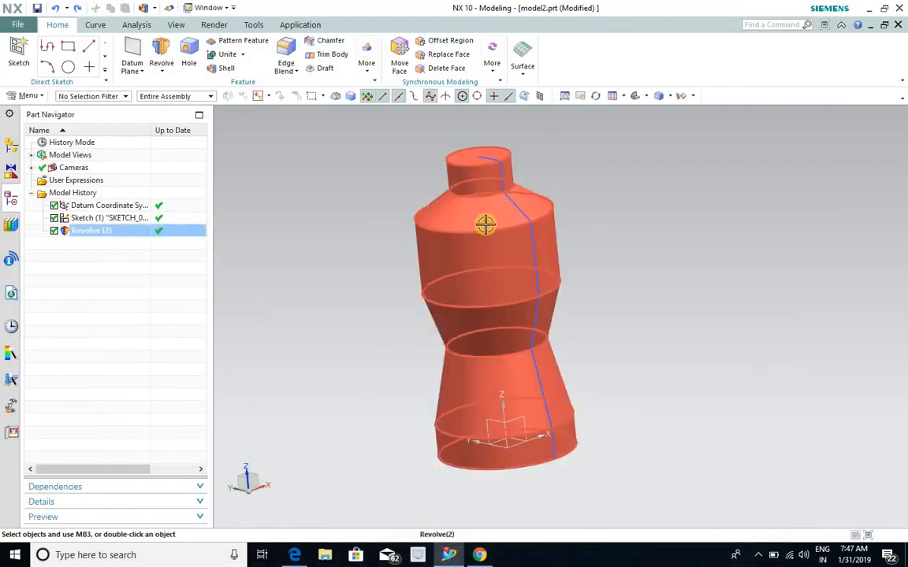
{"action": "scroll", "coordinate": [485, 209], "scroll_direction": "up", "scroll_amount": 2}
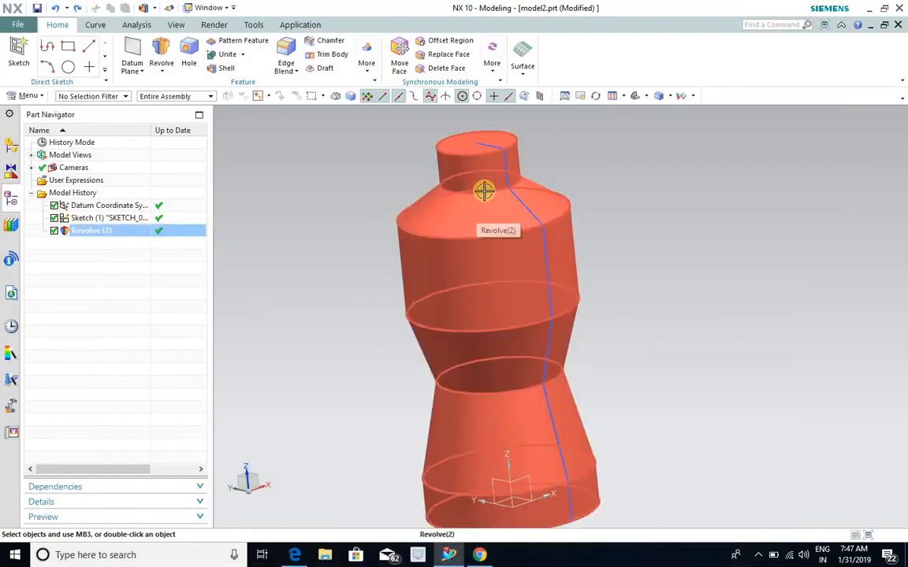
{"action": "scroll", "coordinate": [483, 191], "scroll_direction": "down", "scroll_amount": 1}
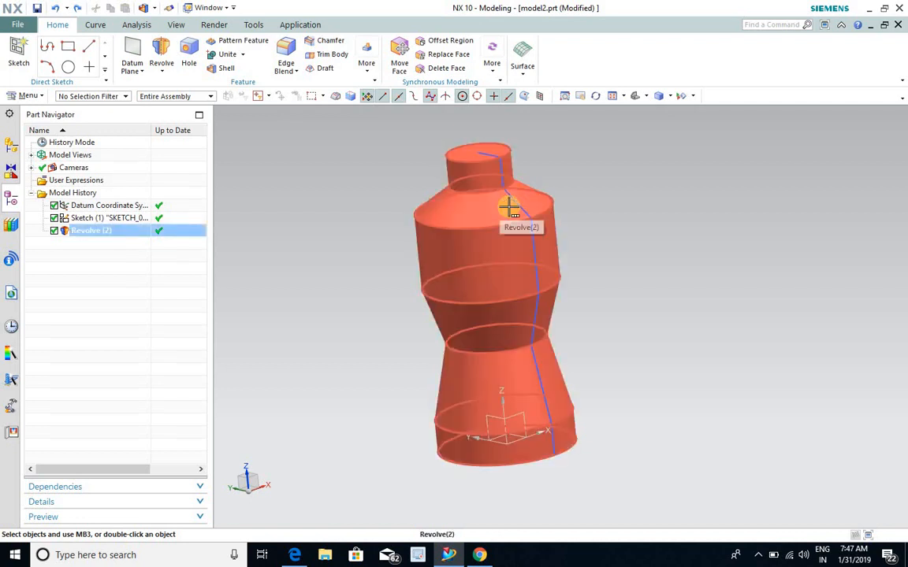
{"action": "key", "text": "Escape"}
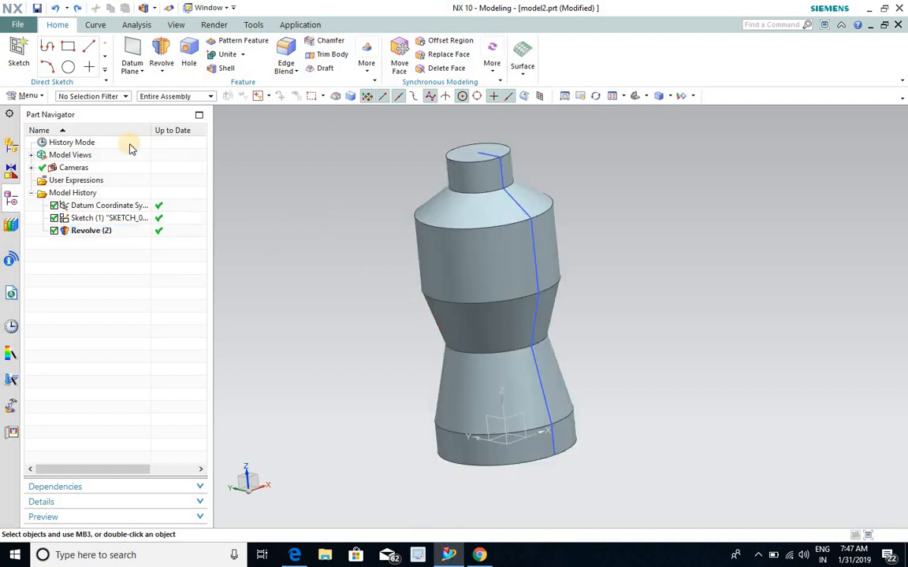
- Start a new sketch on the vertical YZ datum plane through the solid
{"action": "left_click", "coordinate": [18, 57]}
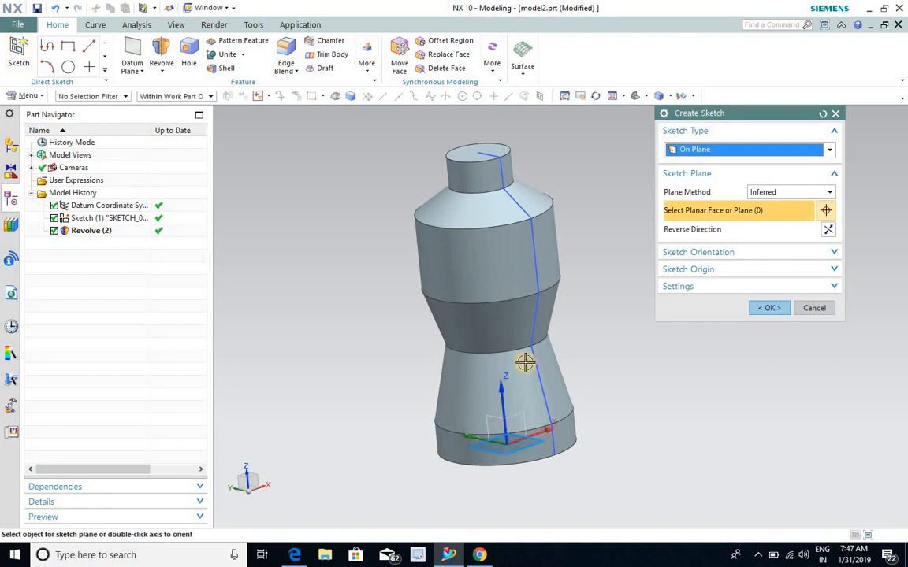
{"action": "left_click", "coordinate": [492, 422]}
{"action": "left_click", "coordinate": [761, 308]}
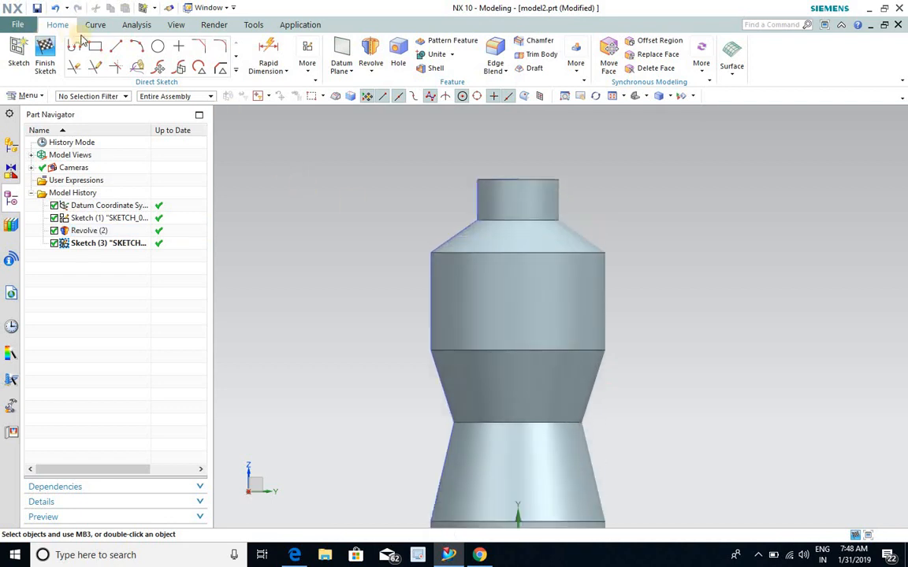
- Draw a small circle centred on the midpoint of the profile line along the solid's upper straight-sided section
{"action": "left_click", "coordinate": [156, 46]}
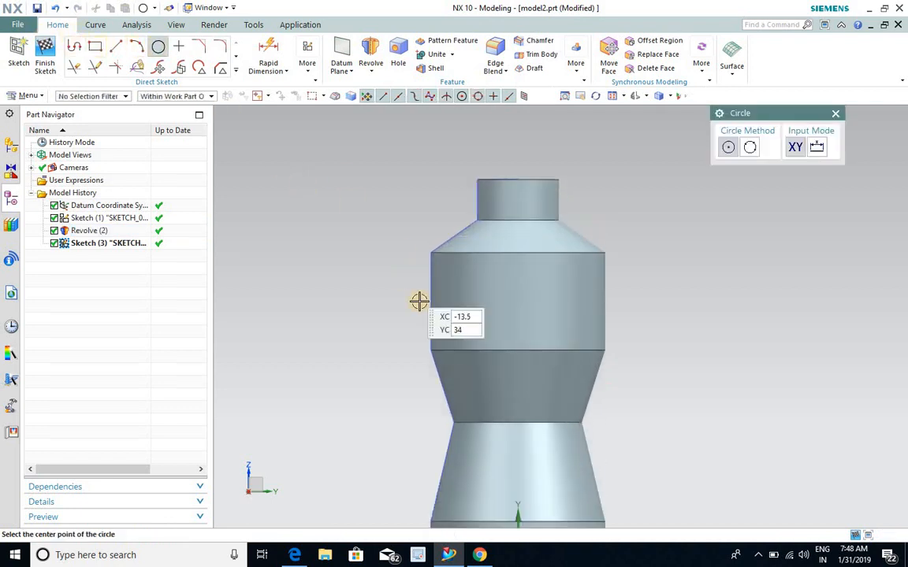
{"action": "scroll", "coordinate": [419, 300], "scroll_direction": "up", "scroll_amount": 3}
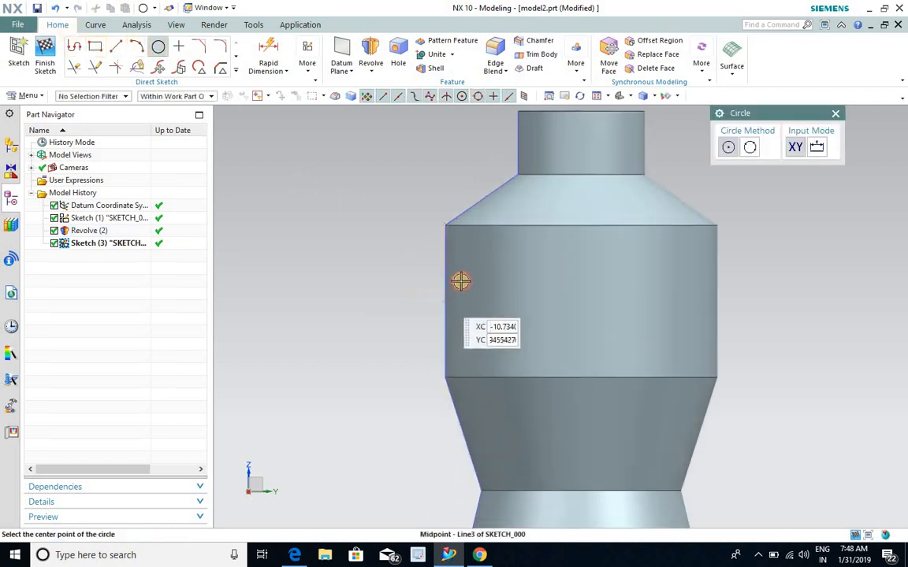
{"action": "left_click", "coordinate": [461, 279]}
{"action": "left_click", "coordinate": [462, 278]}
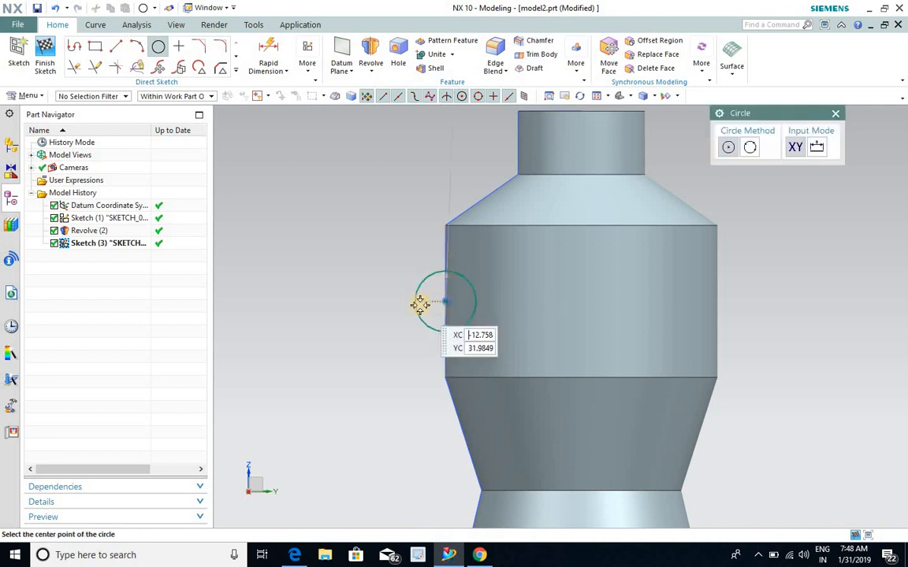
{"action": "scroll", "coordinate": [419, 306], "scroll_direction": "down", "scroll_amount": 1}
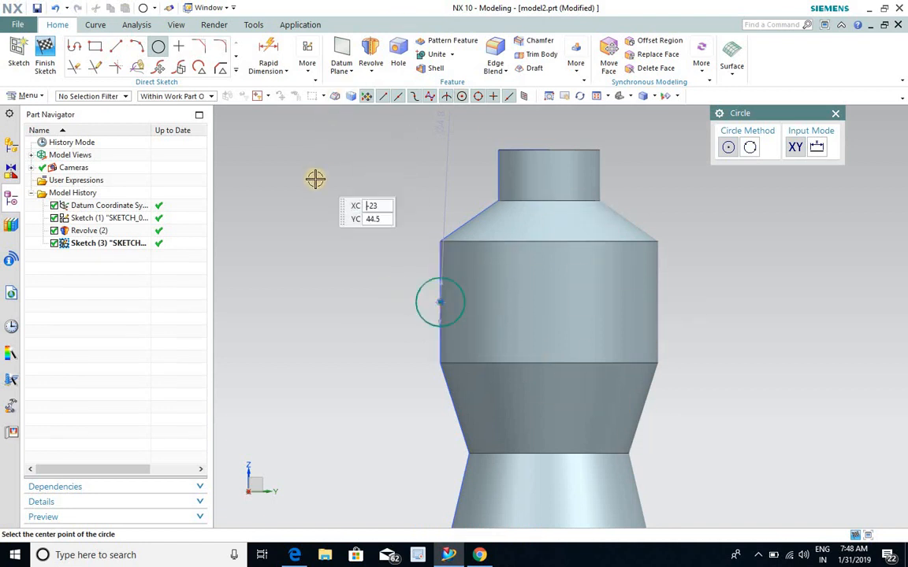
{"action": "scroll", "coordinate": [314, 178], "scroll_direction": "down", "scroll_amount": 2}
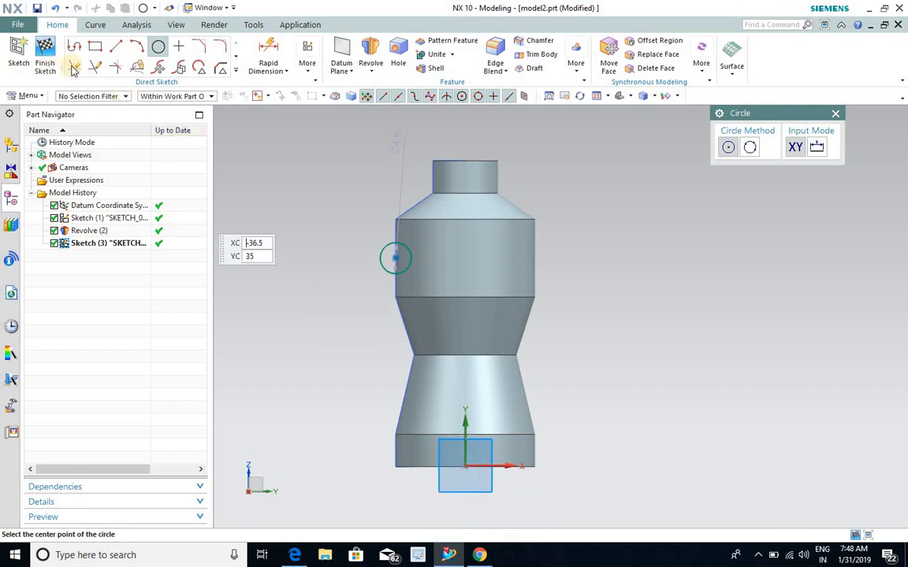
- Set up a 360-degree revolve of the circle about the vertical Z direction through the origin, and inspect the ring preview
{"action": "left_click", "coordinate": [371, 63]}
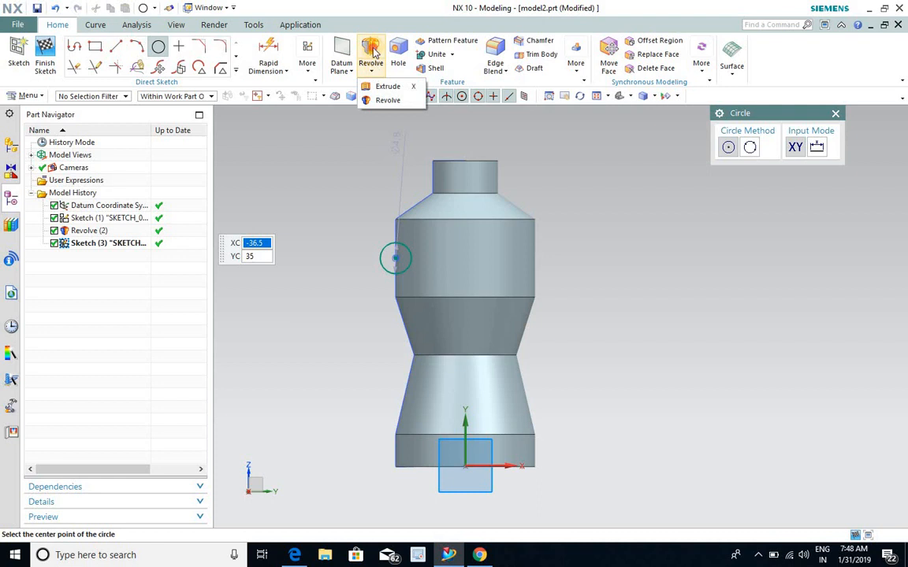
{"action": "left_click", "coordinate": [372, 50]}
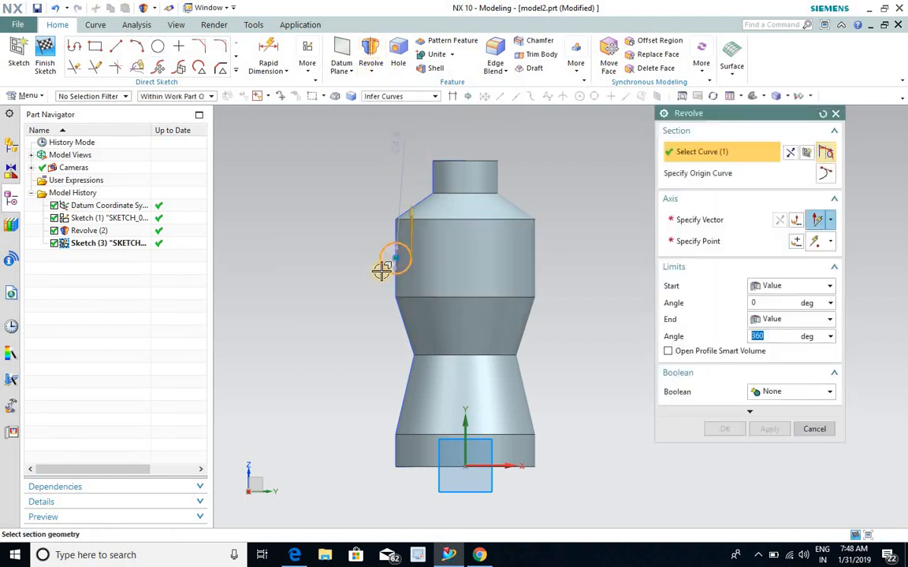
{"action": "left_click", "coordinate": [700, 220]}
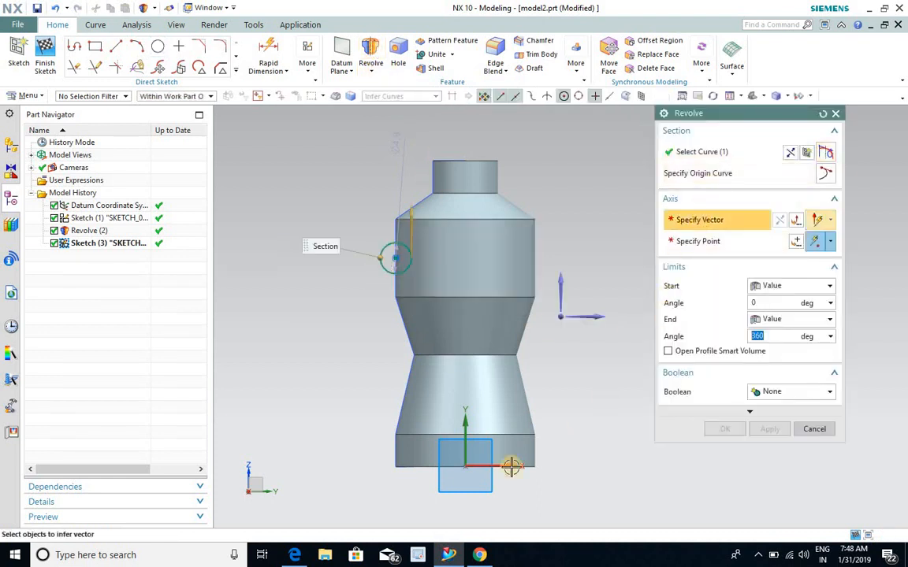
{"action": "left_click", "coordinate": [562, 288]}
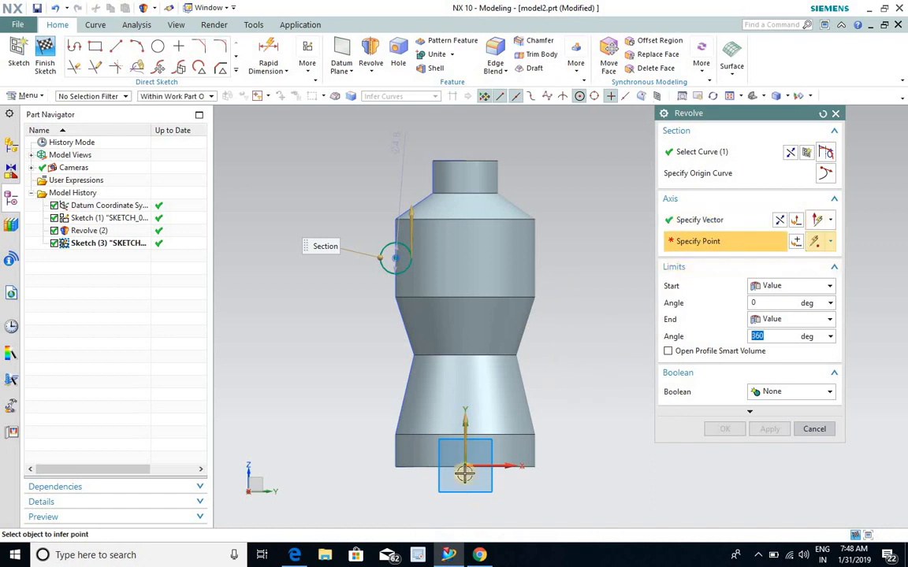
{"action": "left_click", "coordinate": [464, 462]}
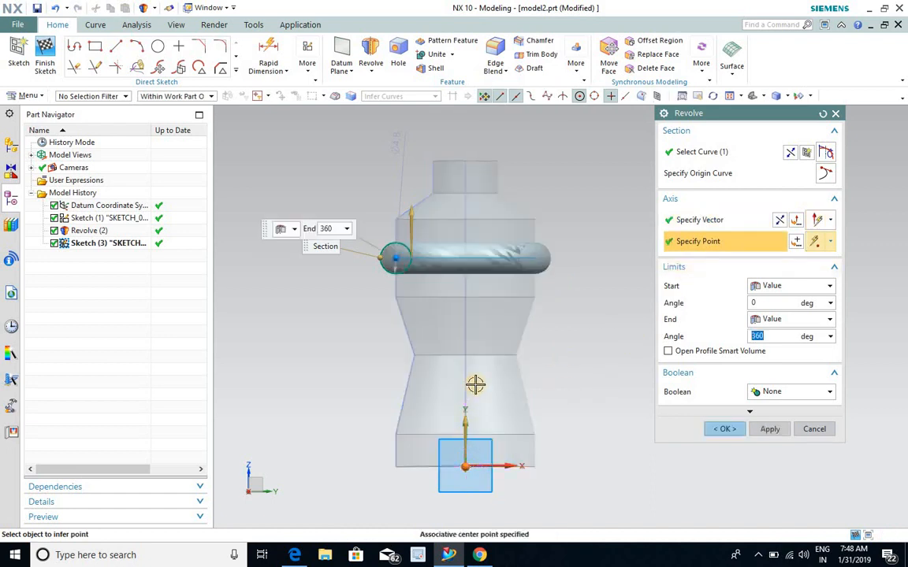
{"action": "scroll", "coordinate": [475, 384], "scroll_direction": "down", "scroll_amount": 2}
{"action": "middle_click_drag", "start_coordinate": [437, 322], "coordinate": [418, 274]}
{"action": "scroll", "coordinate": [450, 330], "scroll_direction": "up", "scroll_amount": 3}
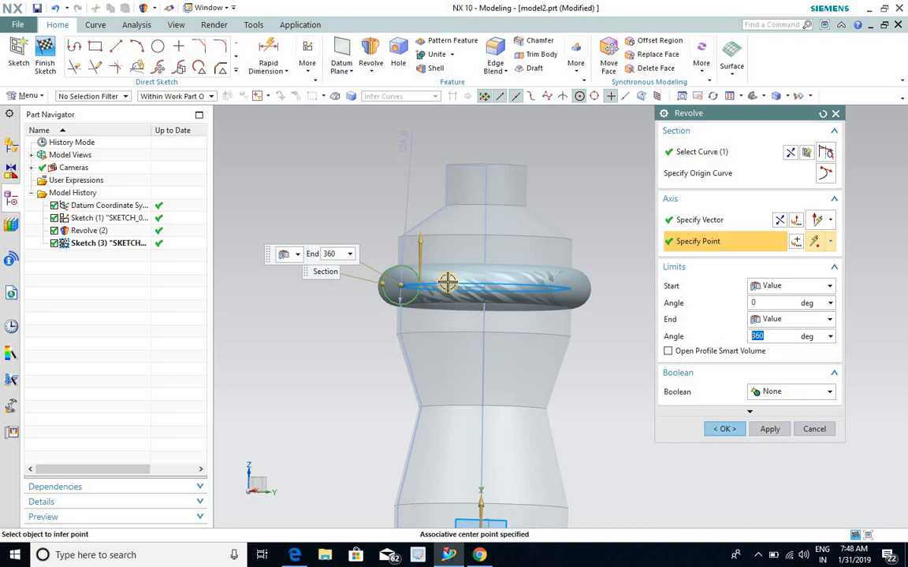
{"action": "scroll", "coordinate": [447, 282], "scroll_direction": "up", "scroll_amount": 3}
{"action": "scroll", "coordinate": [436, 283], "scroll_direction": "down", "scroll_amount": 3}
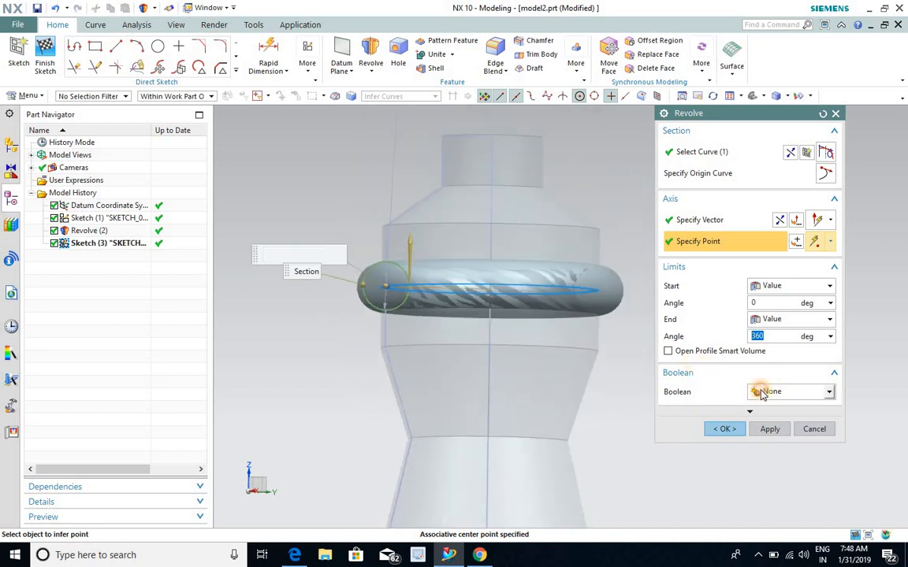
- Set the revolve's Boolean to Subtract, apply it to cut a round groove in the solid, and inspect the groove
{"action": "left_click", "coordinate": [761, 394]}
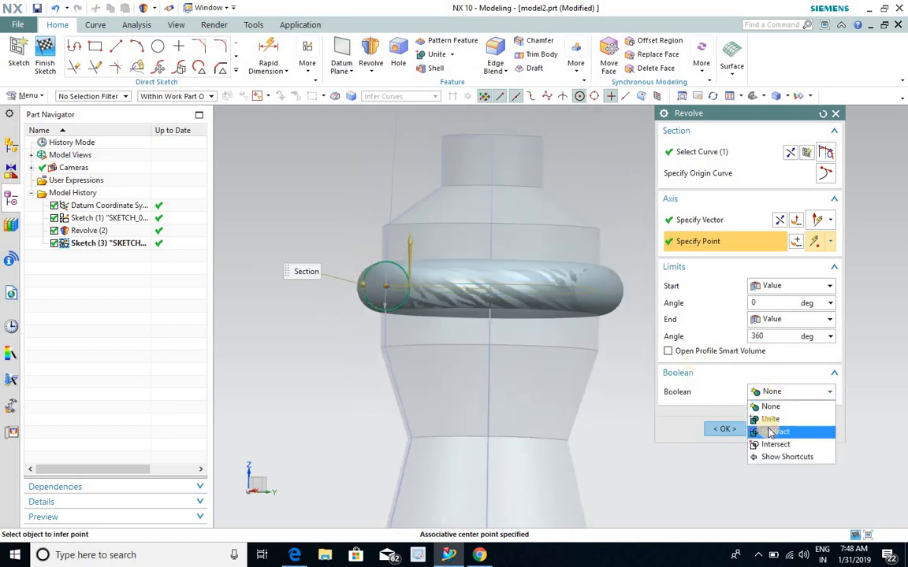
{"action": "left_click", "coordinate": [791, 433]}
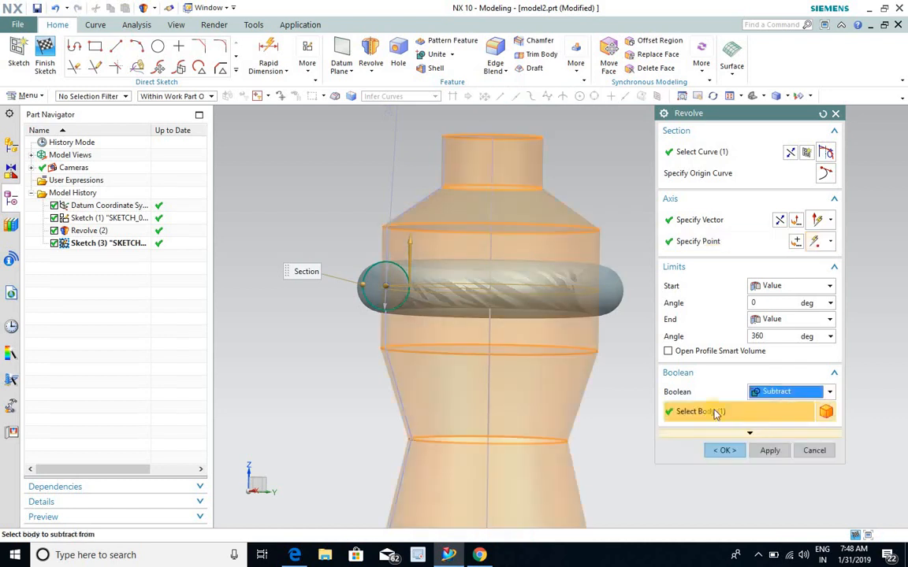
{"action": "scroll", "coordinate": [522, 290], "scroll_direction": "down", "scroll_amount": 3}
{"action": "left_click", "coordinate": [765, 450]}
{"action": "scroll", "coordinate": [497, 278], "scroll_direction": "up", "scroll_amount": 5}
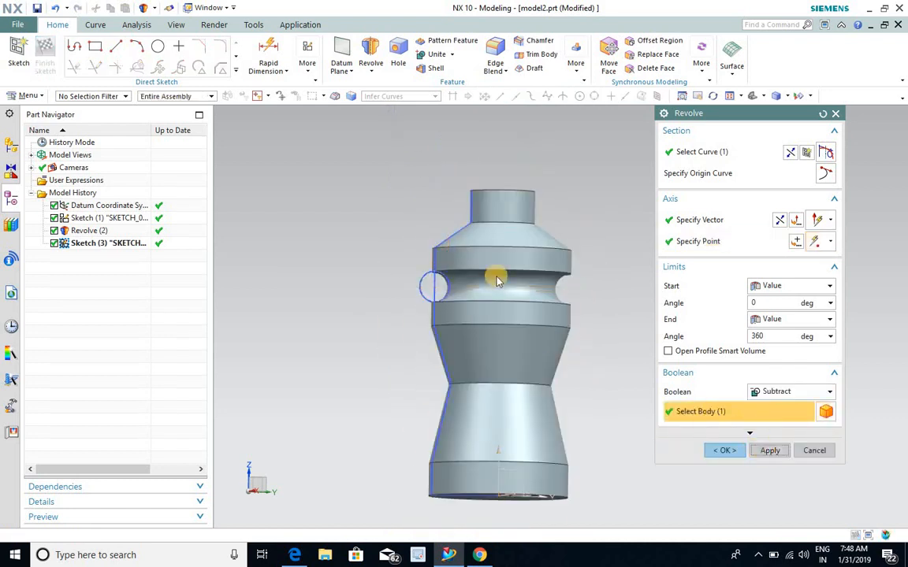
{"action": "middle_click_drag", "start_coordinate": [561, 279], "coordinate": [394, 203]}
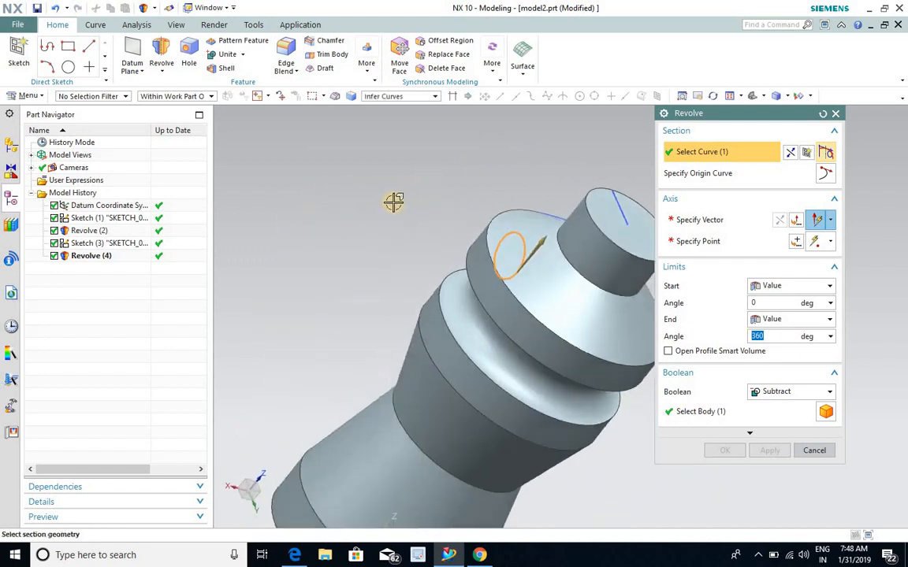
- Shell the grooved solid with a 1 mm thickness and the top neck face removed, and inspect the hollow body
{"action": "scroll", "coordinate": [394, 203], "scroll_direction": "down", "scroll_amount": 2}
{"action": "left_click", "coordinate": [224, 70]}
{"action": "left_click", "coordinate": [521, 204]}
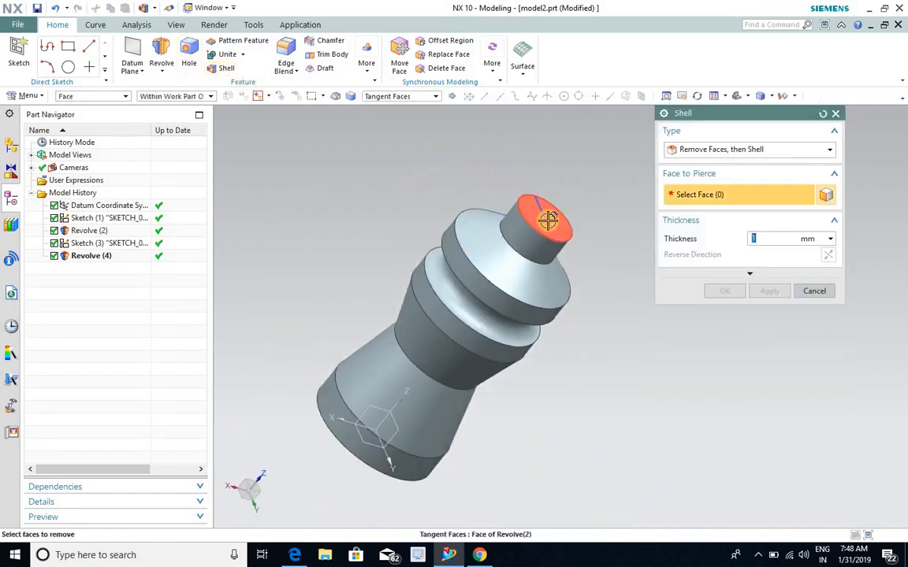
{"action": "middle_click_drag", "start_coordinate": [589, 217], "coordinate": [415, 319]}
{"action": "scroll", "coordinate": [412, 273], "scroll_direction": "up", "scroll_amount": 3}
{"action": "scroll", "coordinate": [412, 273], "scroll_direction": "up", "scroll_amount": 5}
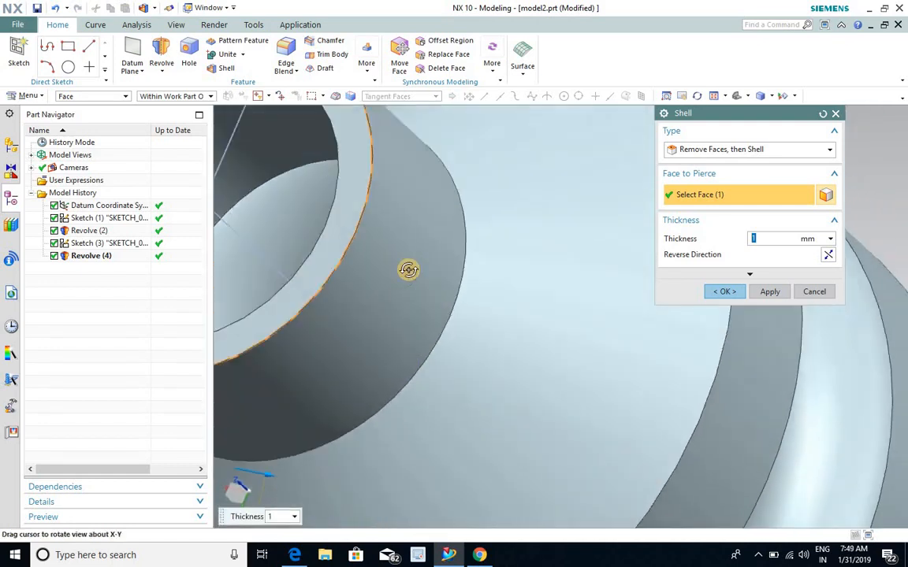
{"action": "middle_click_drag", "start_coordinate": [408, 269], "coordinate": [368, 294]}
{"action": "scroll", "coordinate": [368, 294], "scroll_direction": "down", "scroll_amount": 4}
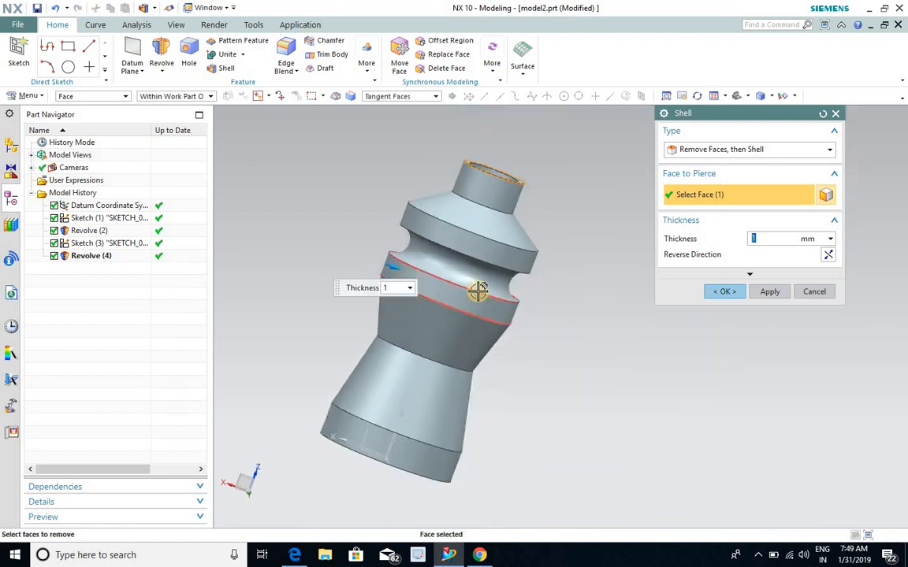
{"action": "middle_click_drag", "start_coordinate": [478, 291], "coordinate": [483, 299]}
{"action": "left_click", "coordinate": [739, 295]}
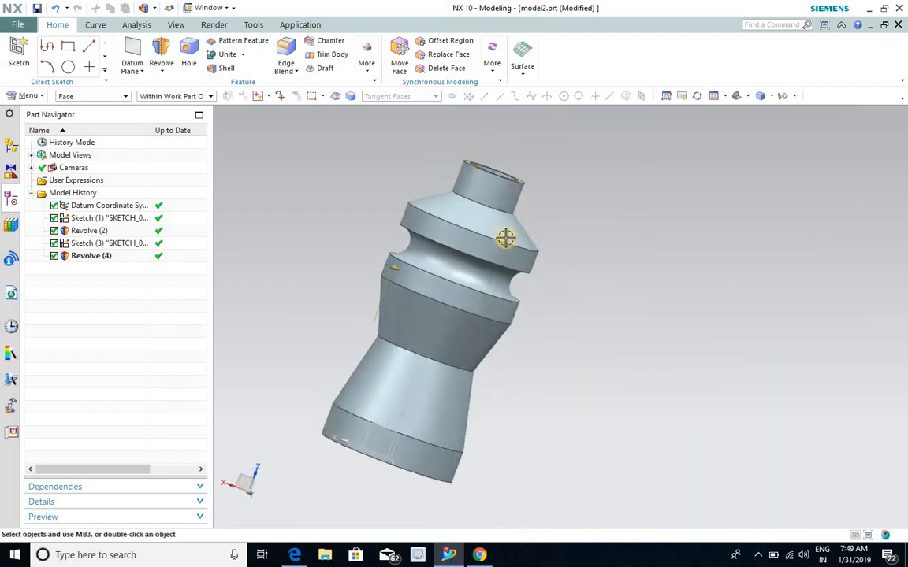
{"action": "middle_click_drag", "start_coordinate": [507, 237], "coordinate": [512, 260]}
{"action": "scroll", "coordinate": [442, 221], "scroll_direction": "up", "scroll_amount": 3}
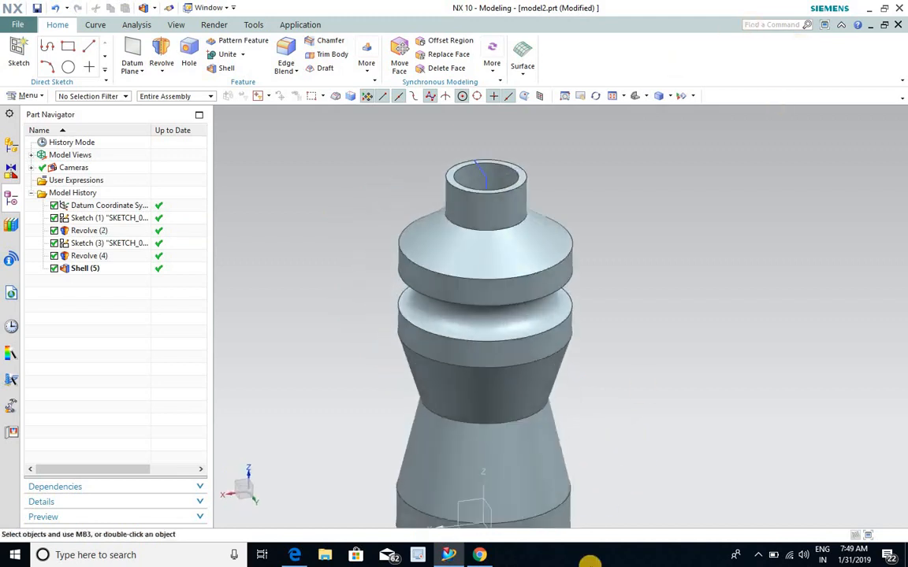
- Switch to Chrome and review the Class 4 and Class 5 topics in the NX syllabus
{"action": "left_click", "coordinate": [475, 555]}
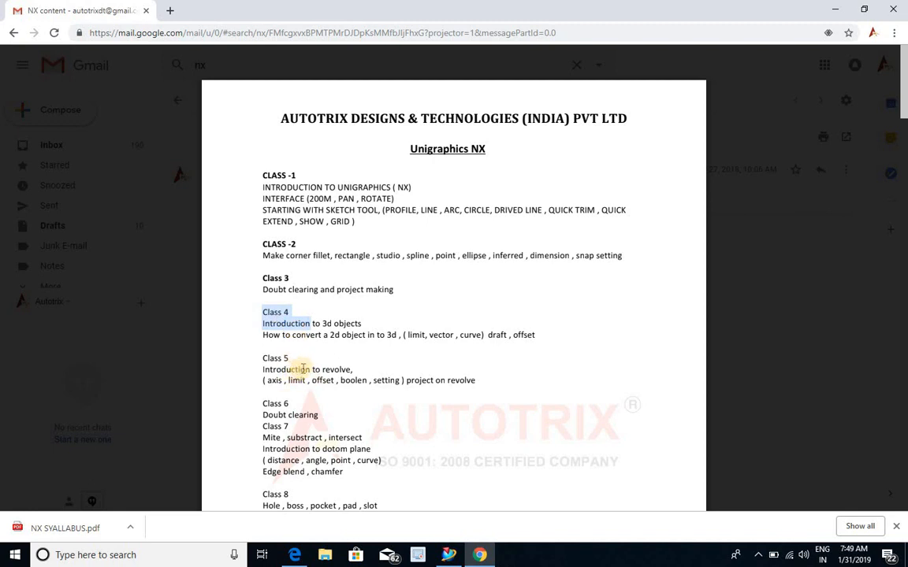
{"action": "scroll", "coordinate": [304, 368], "scroll_direction": "down", "scroll_amount": 2}
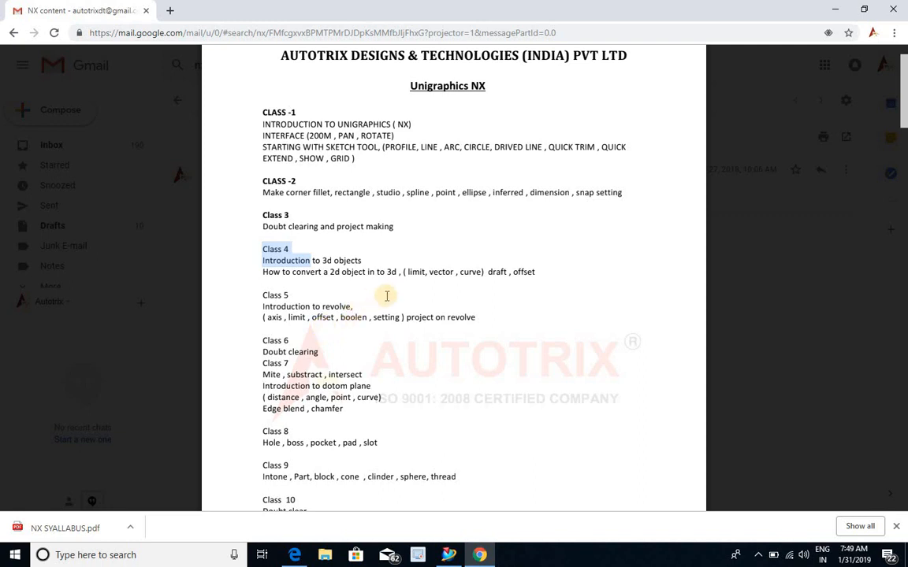
{"action": "left_click", "coordinate": [758, 553]}
{"action": "right_click", "coordinate": [735, 533]}
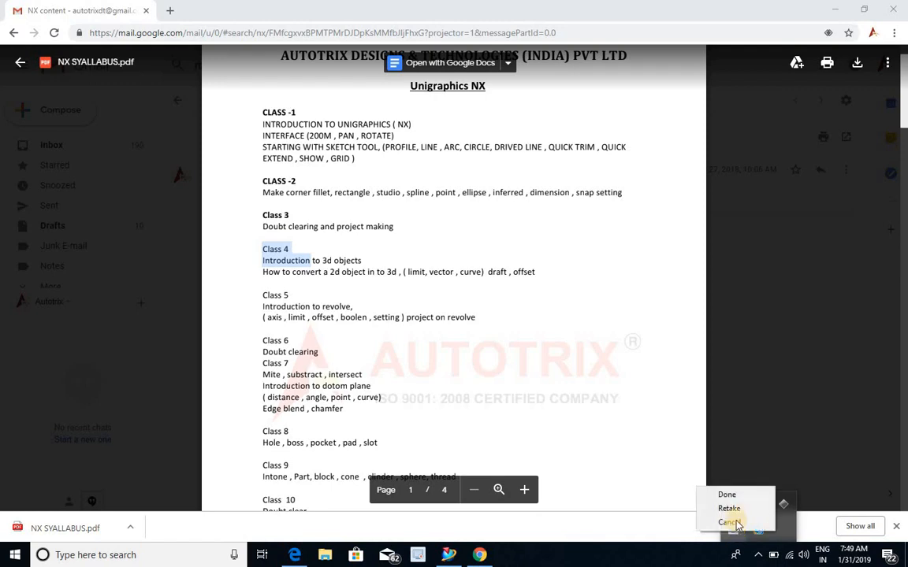